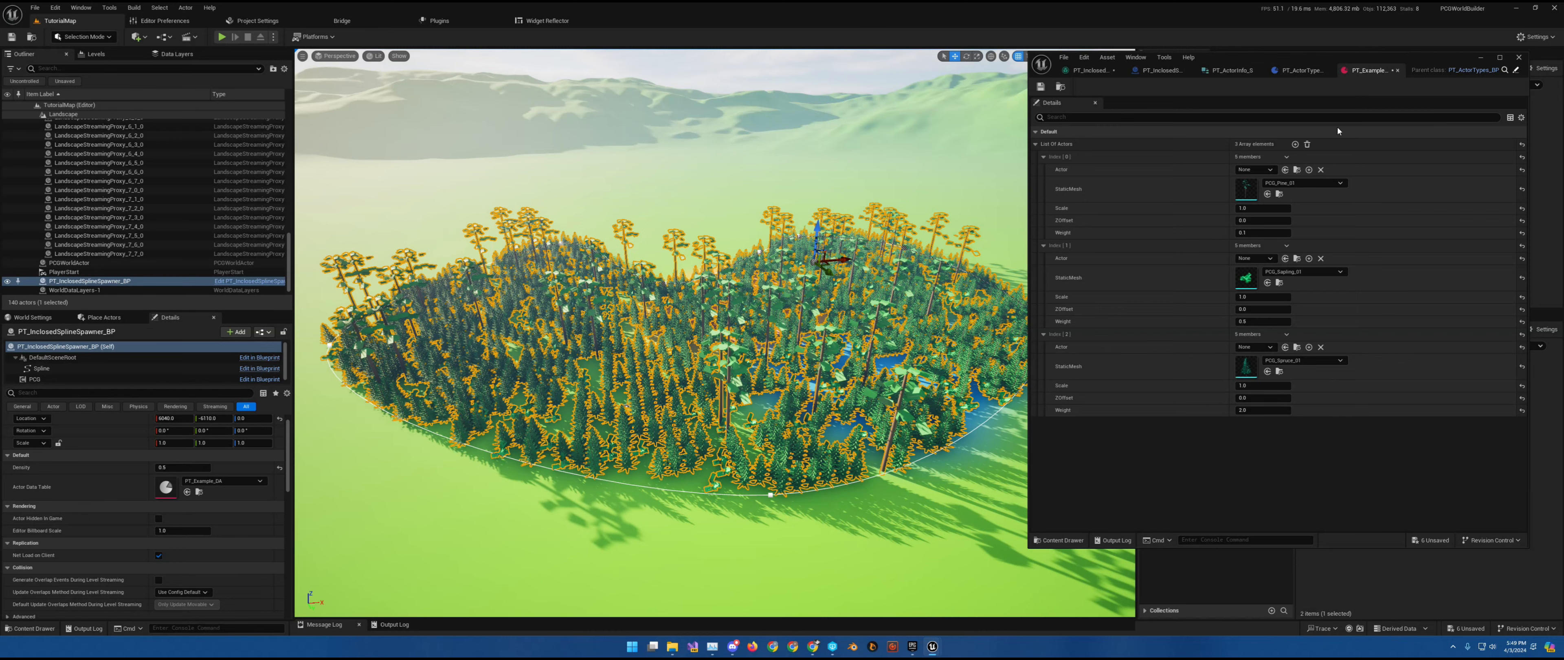
Bring up the PCG graph of the inclosed spline spawner
click(1149, 72)
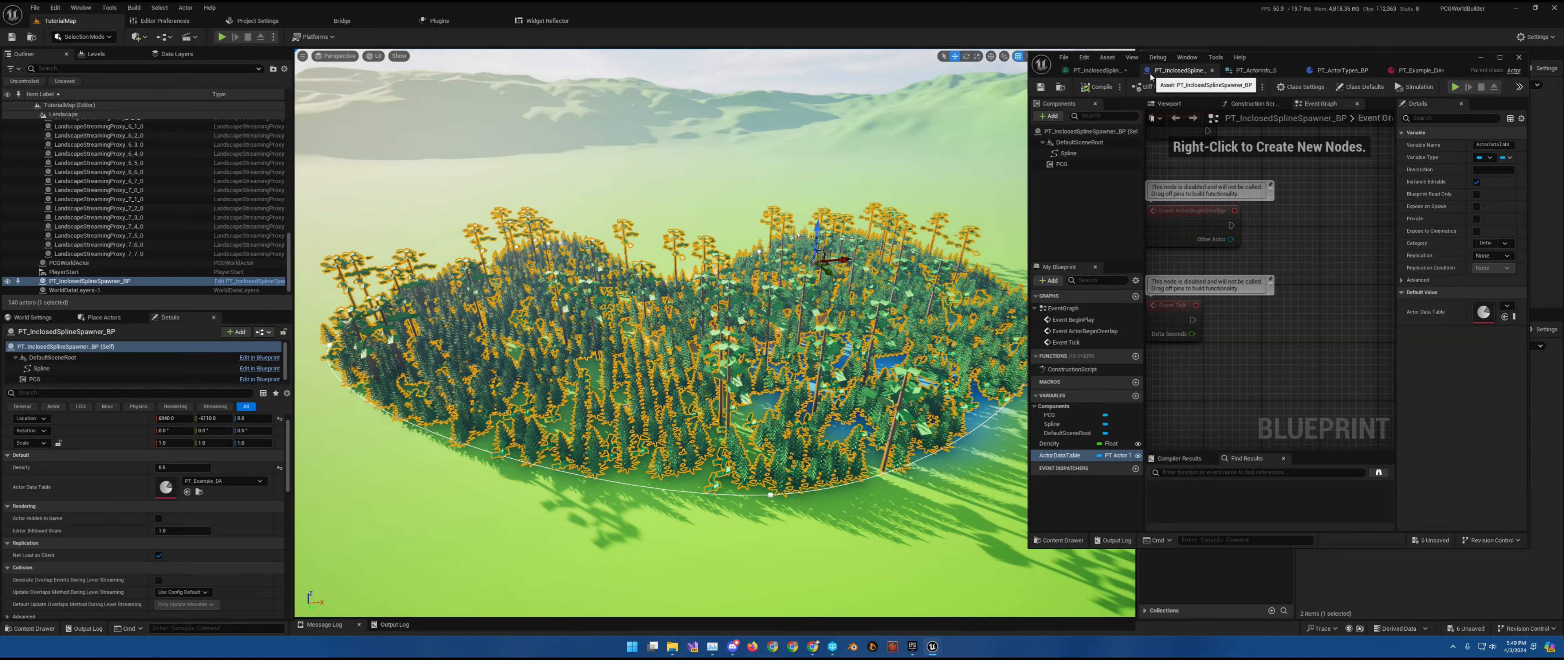
click(1096, 71)
right_drag(1185, 141, 1253, 184)
Move the spline spawner actor in two stages across the level from the flat ground onto the hilly terrain
right_drag(899, 279, 808, 225)
key(s)
right_drag(698, 243, 746, 281)
key(s)
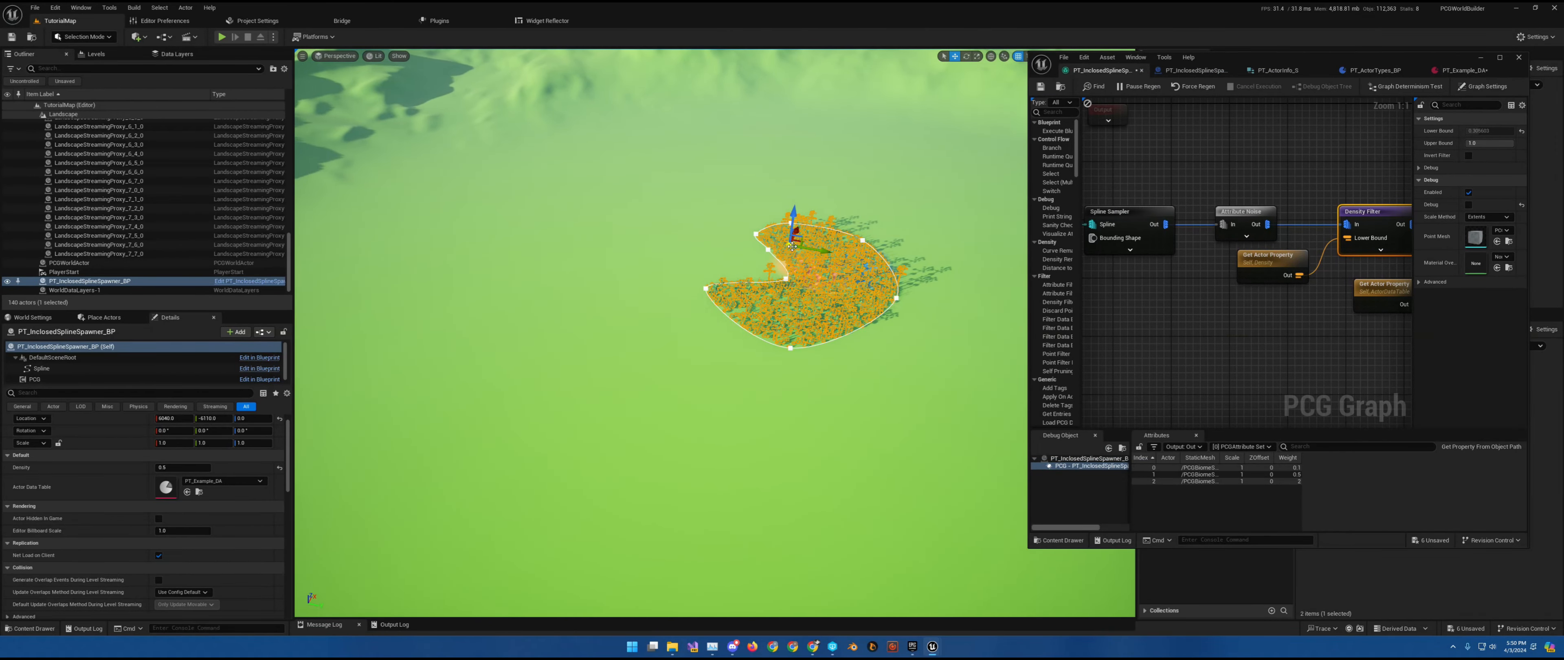
drag(798, 242, 510, 259)
right_drag(510, 260, 388, 267)
key(w)
key(s)
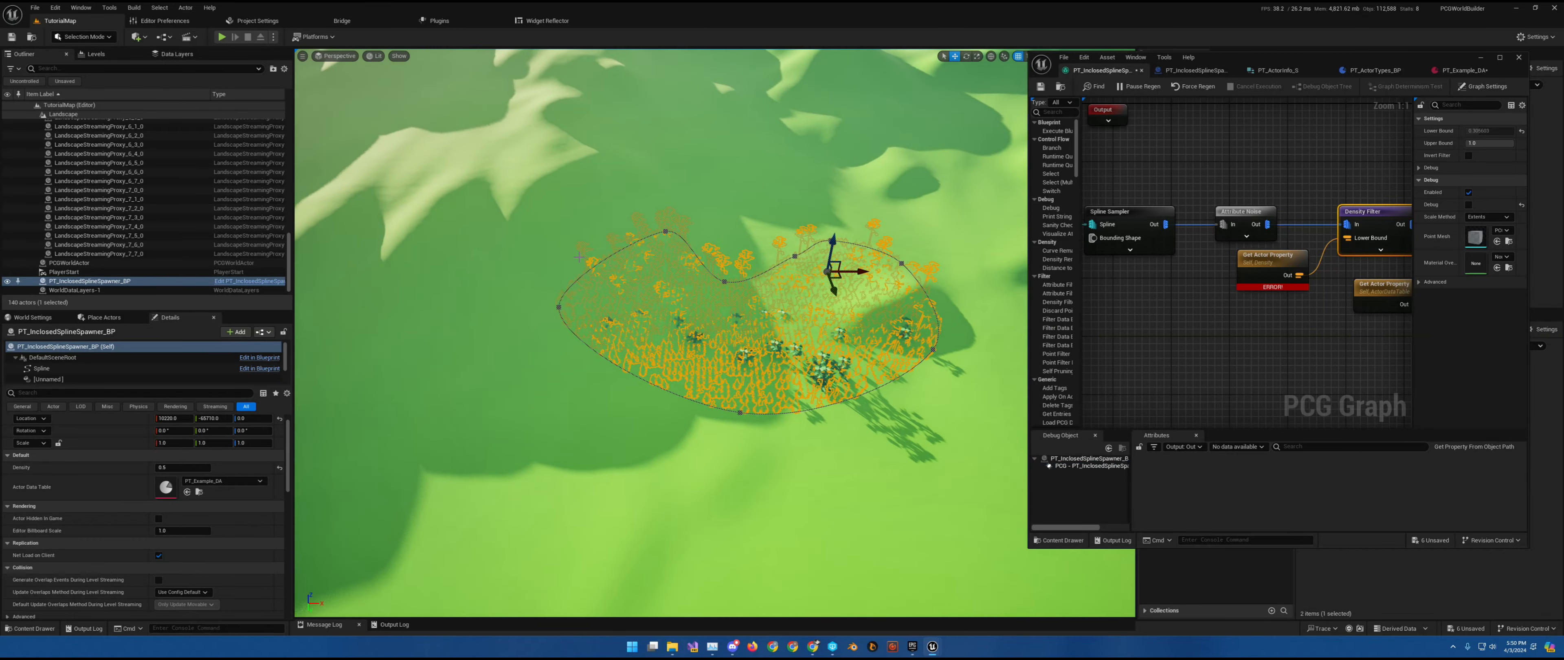
drag(841, 280, 592, 280)
right_drag(592, 280, 653, 298)
key(w)
key(w)
key(s)
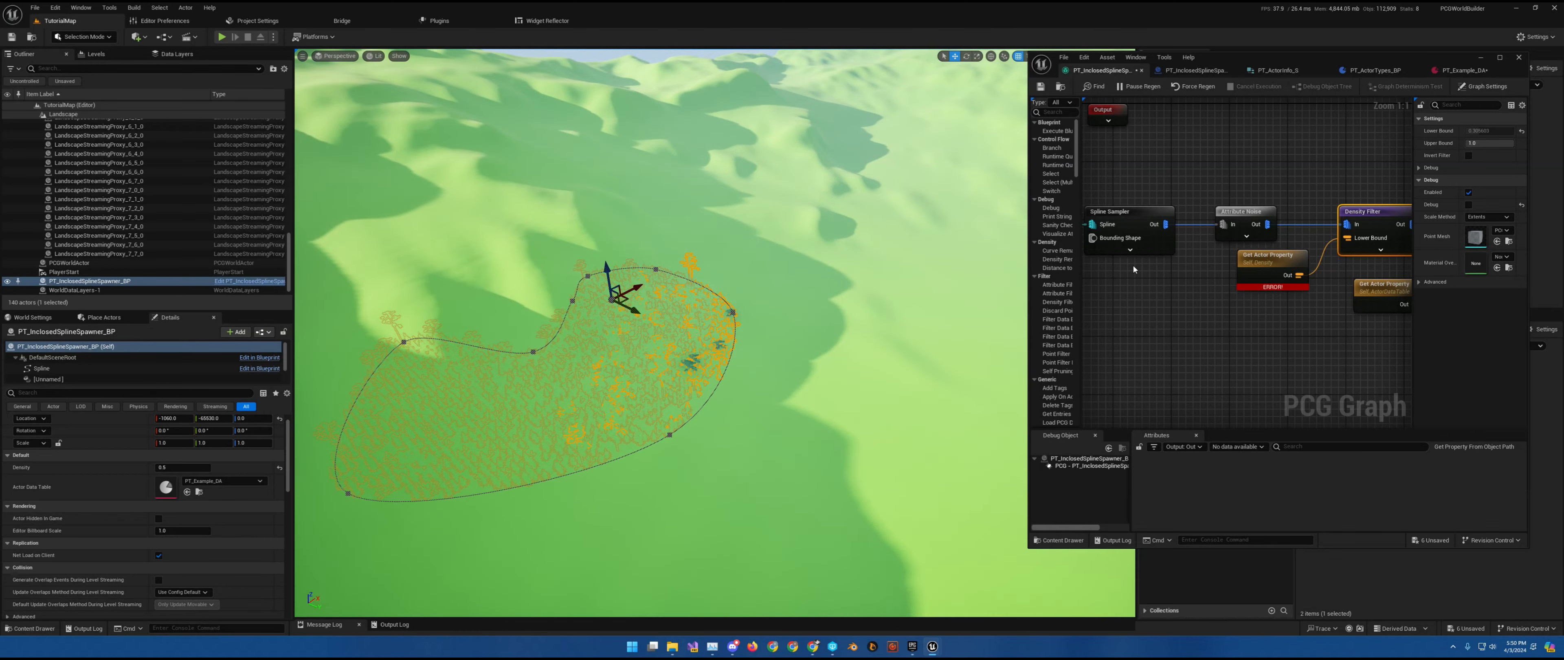
Select the spawner's PCG component as the debug object, and reposition and enlarge the graph editor window
click(1066, 467)
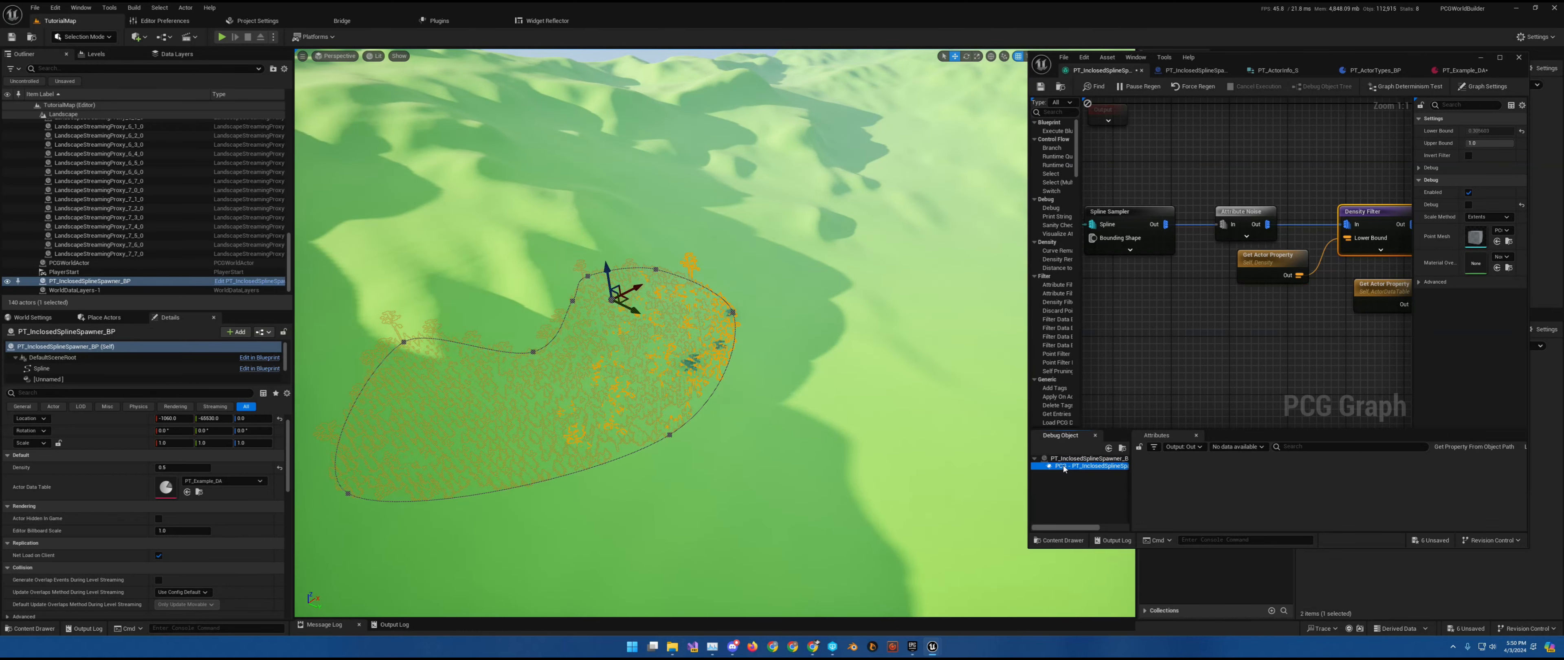
drag(1382, 59, 1128, 41)
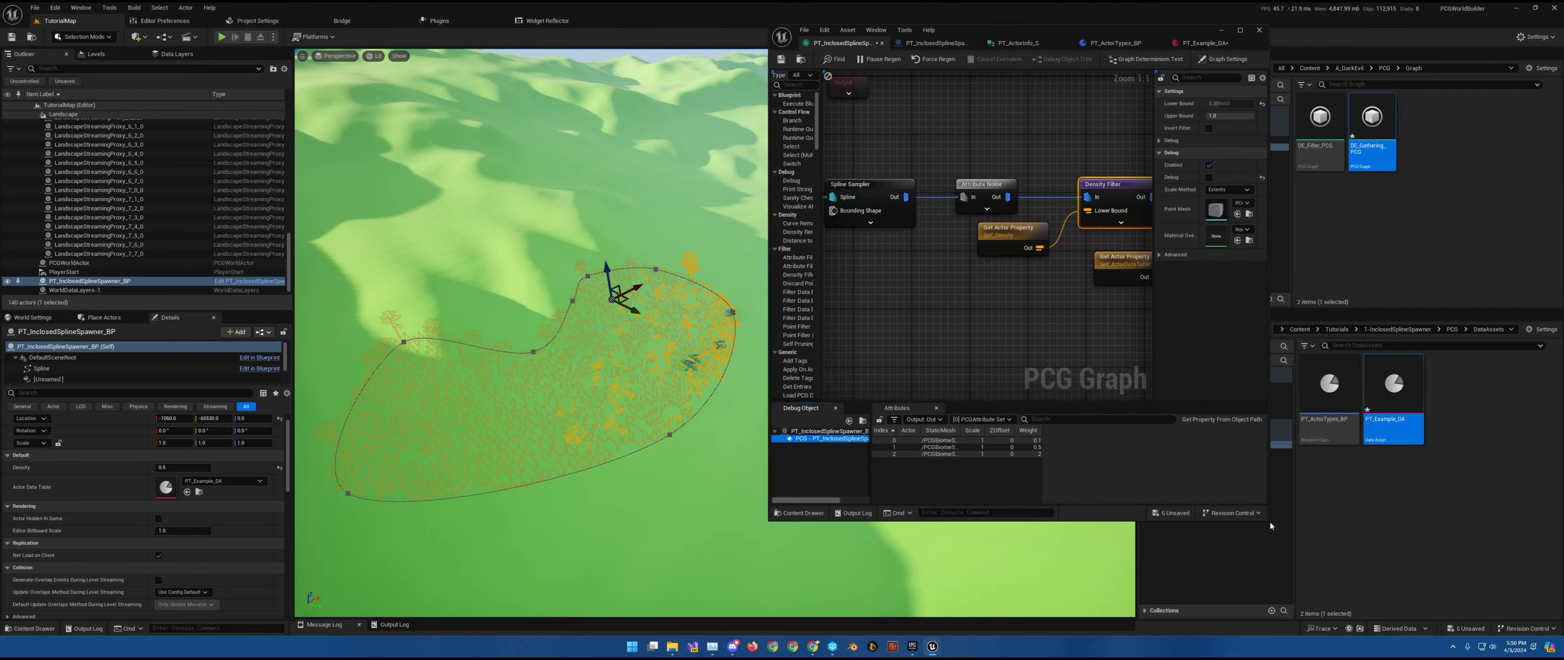
drag(1267, 520, 1531, 623)
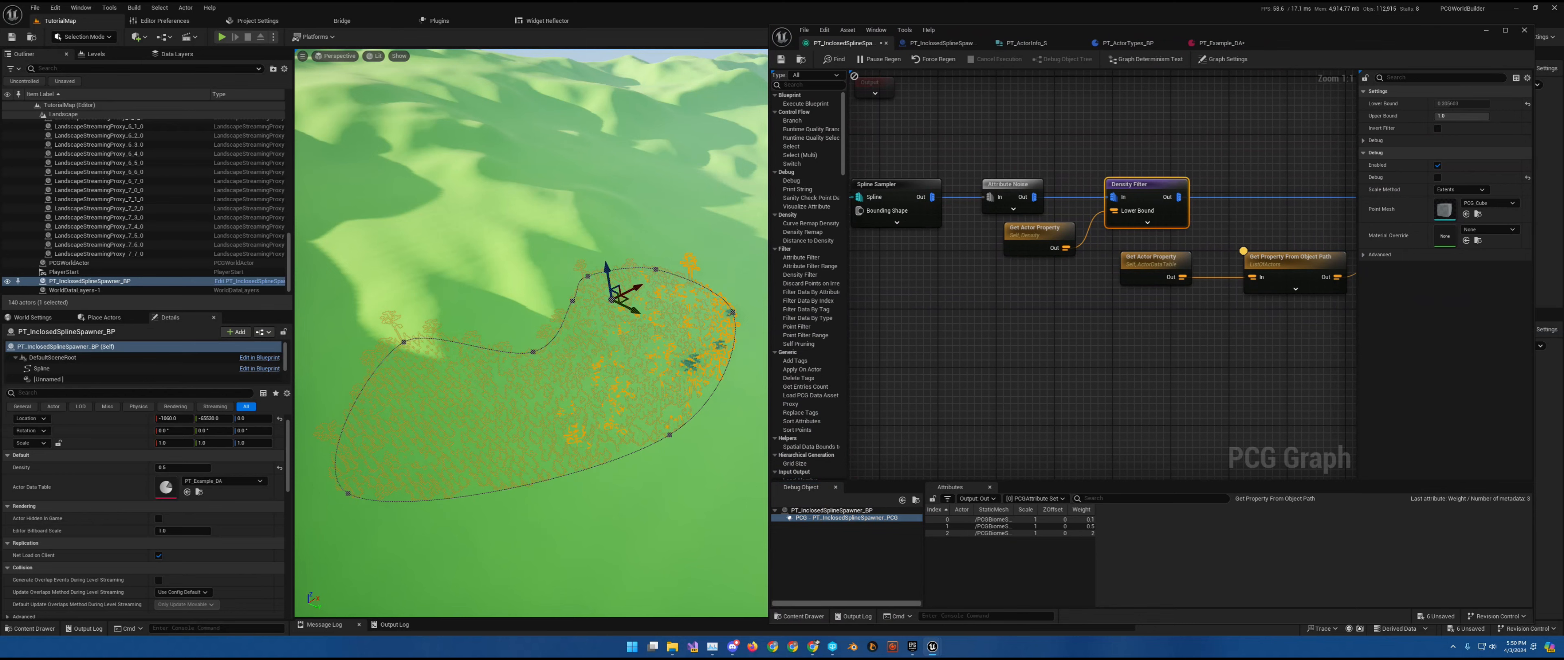
Add a Get Landscape Data node to the graph beneath the Get Spline Data node
right_drag(1016, 311, 1227, 313)
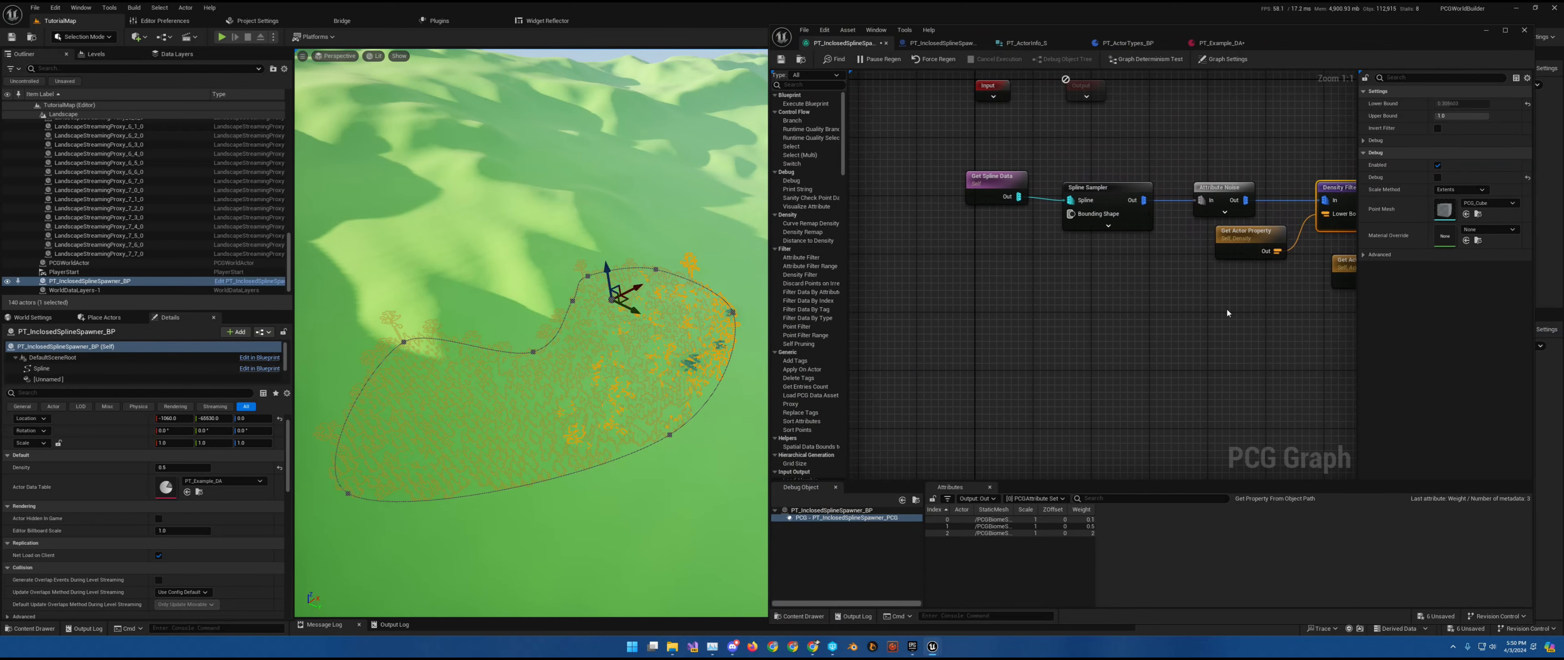
right_click(978, 297)
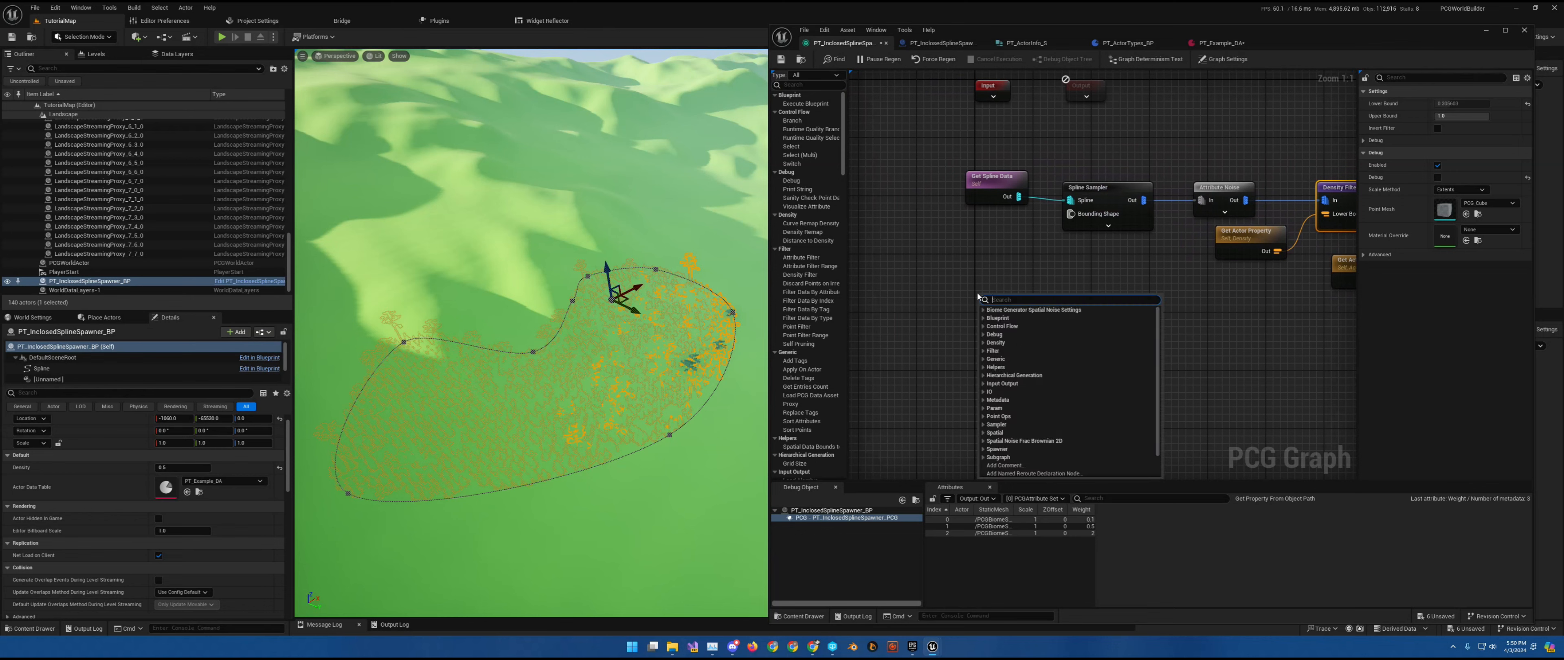
text(landscape)
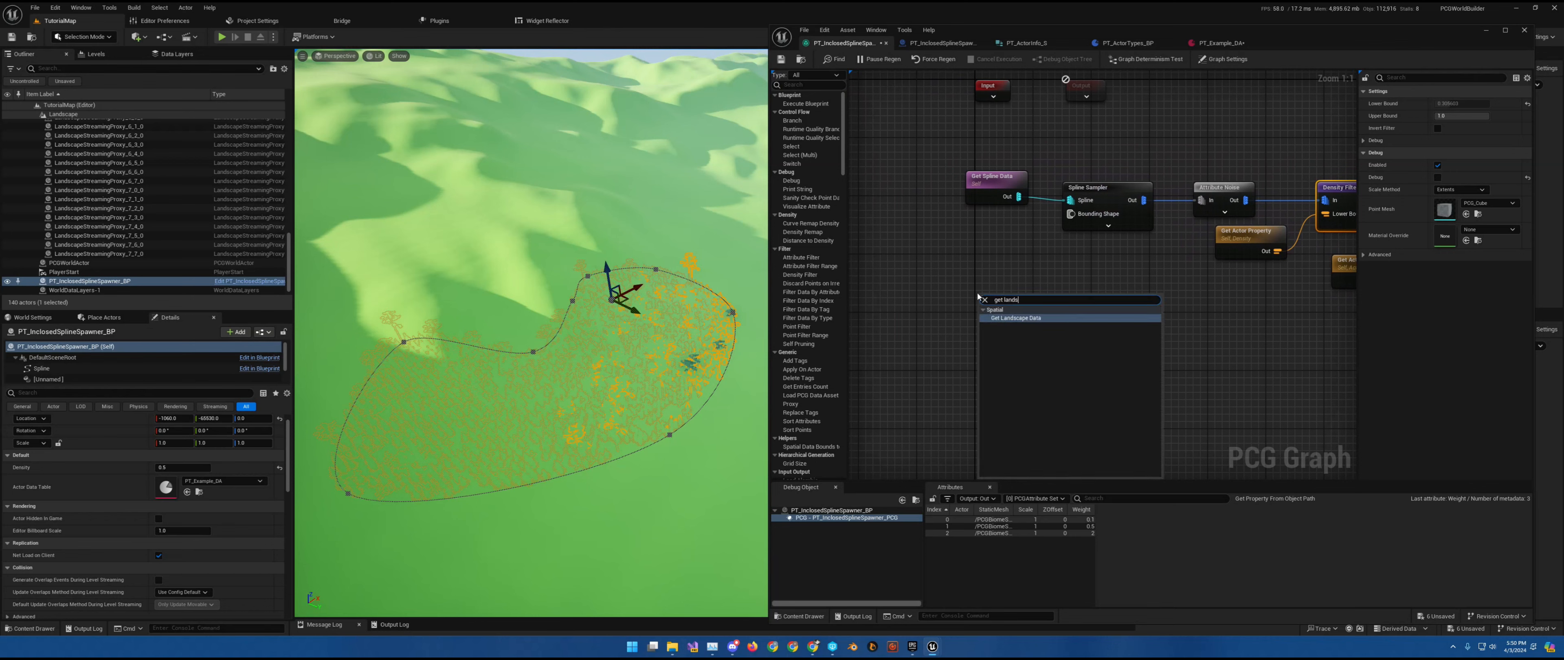
key(Return)
Insert a Projection node between Spline Sampler and Attribute Noise, with Get Landscape Data feeding its Projection Target
drag(988, 160, 1015, 194)
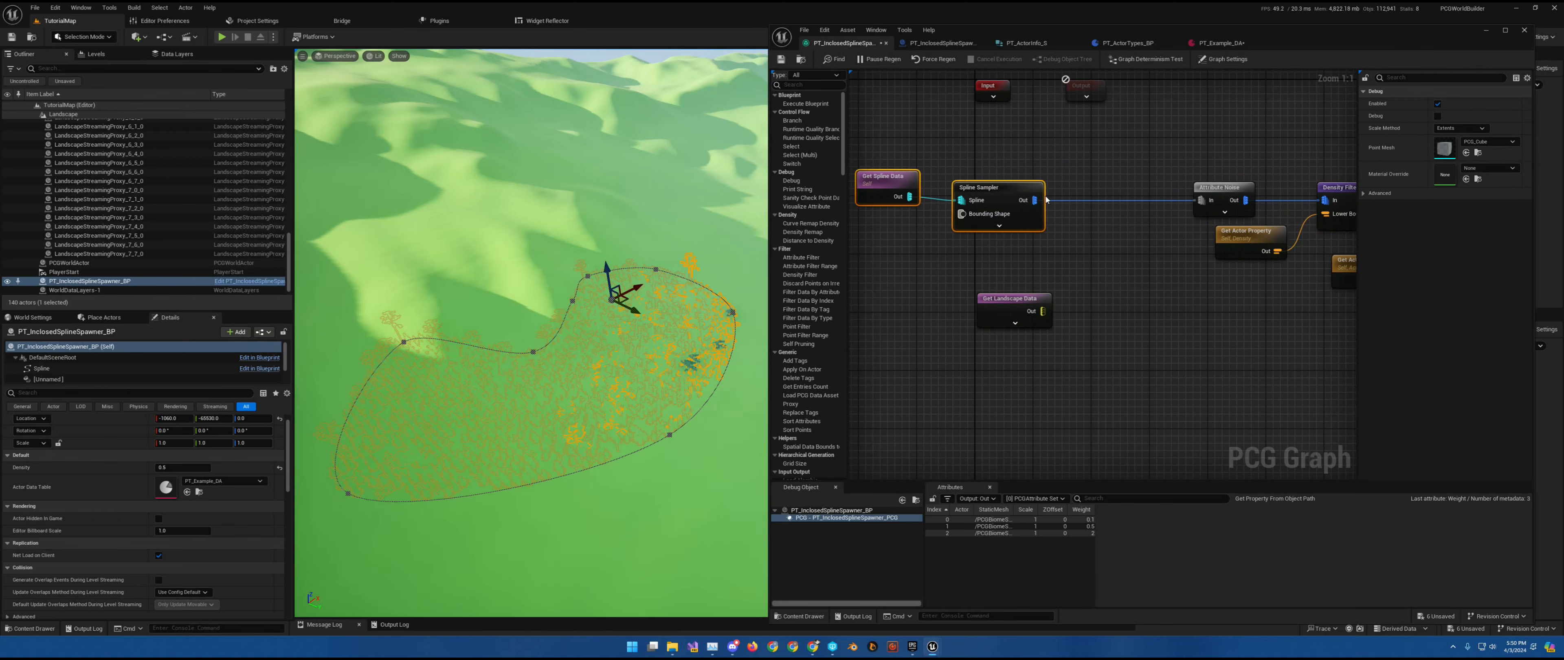
alt+click(1035, 200)
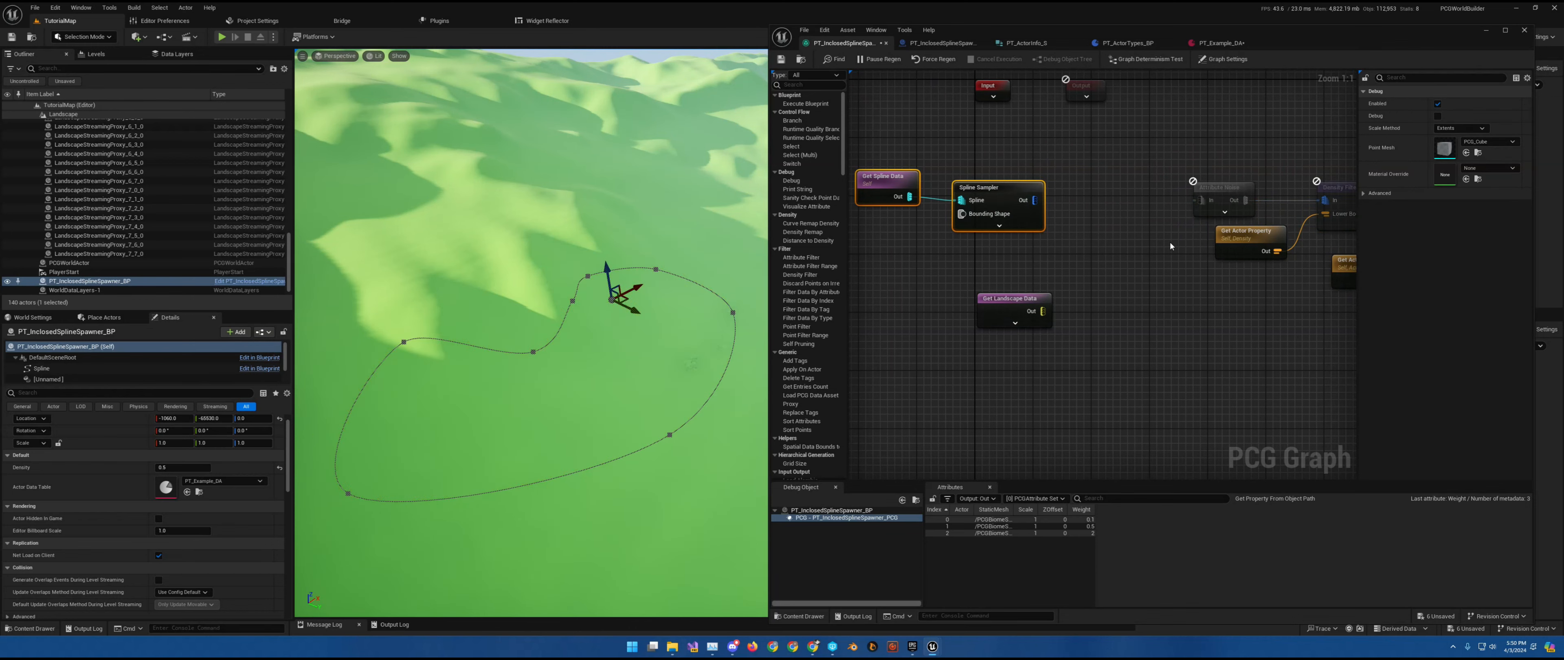
drag(1032, 199, 1121, 201)
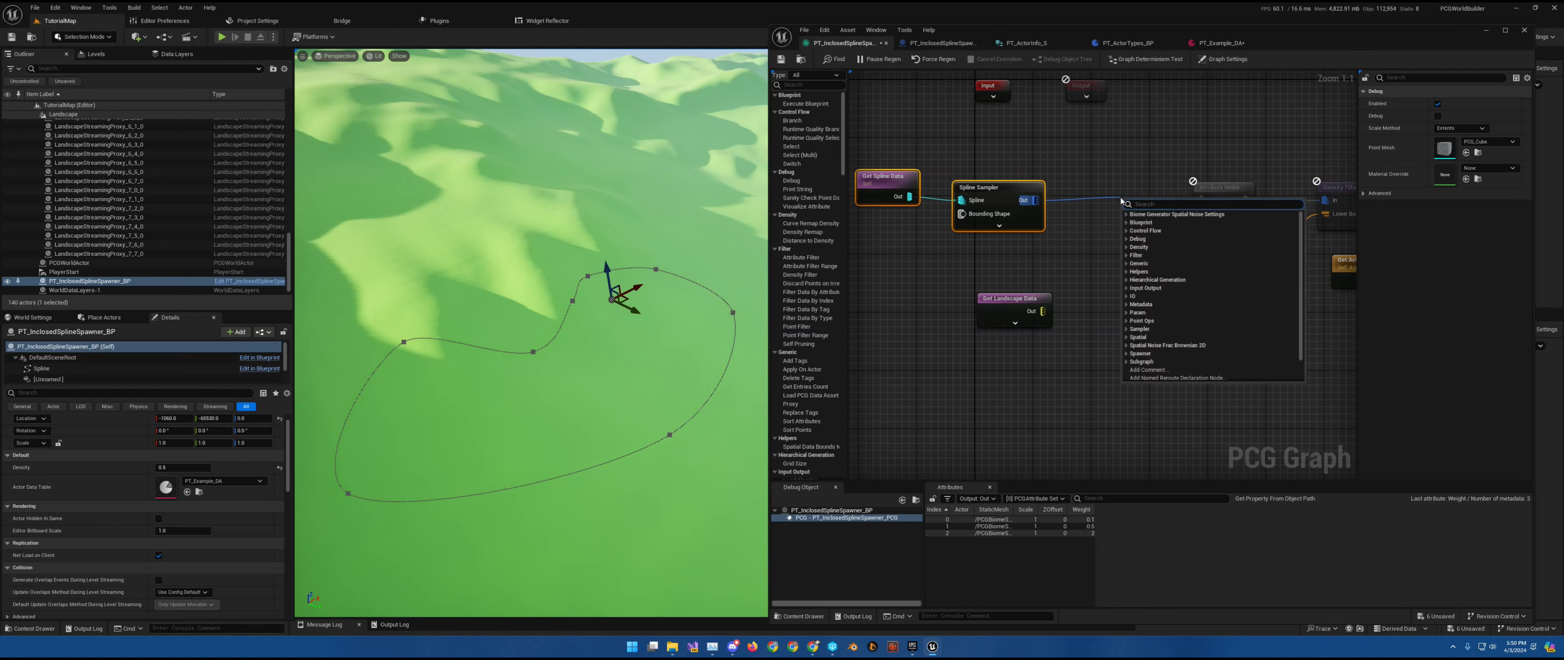
text(Proje)
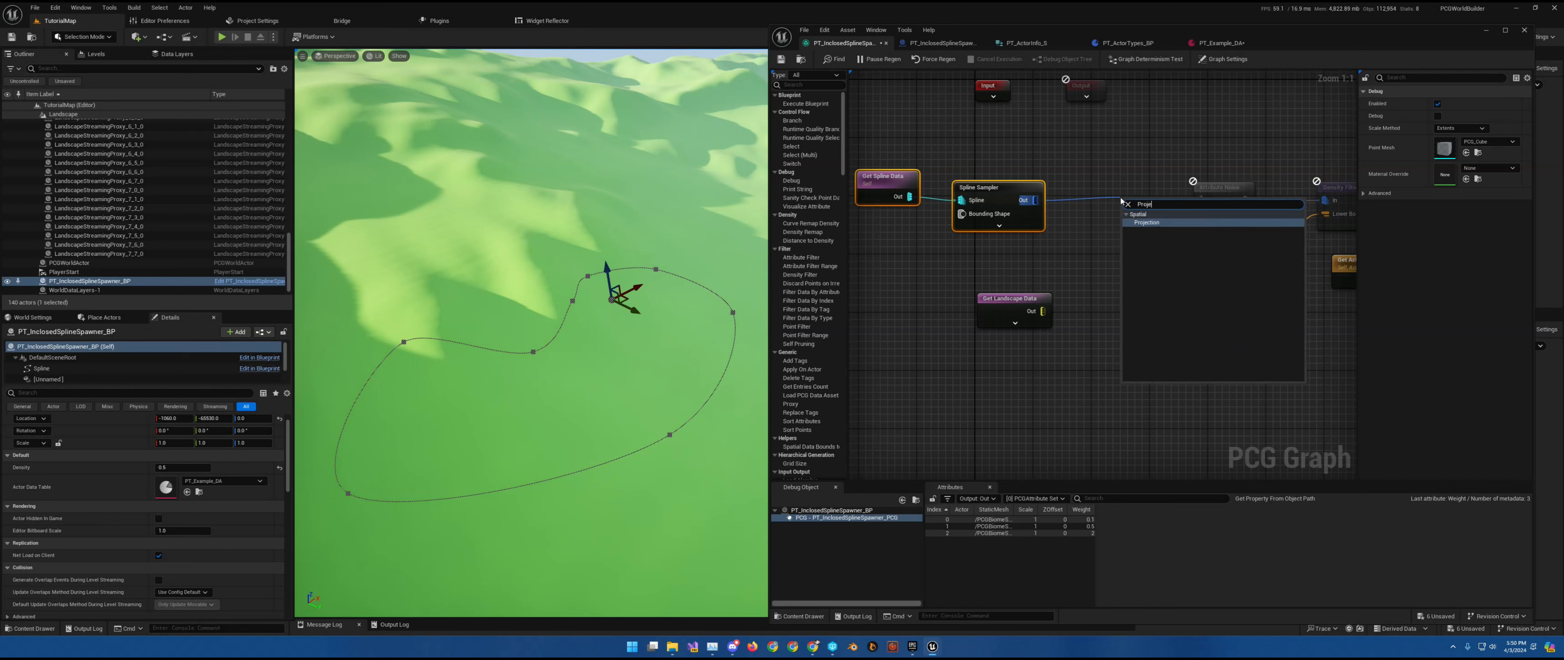
click(1151, 223)
drag(1160, 200, 1199, 204)
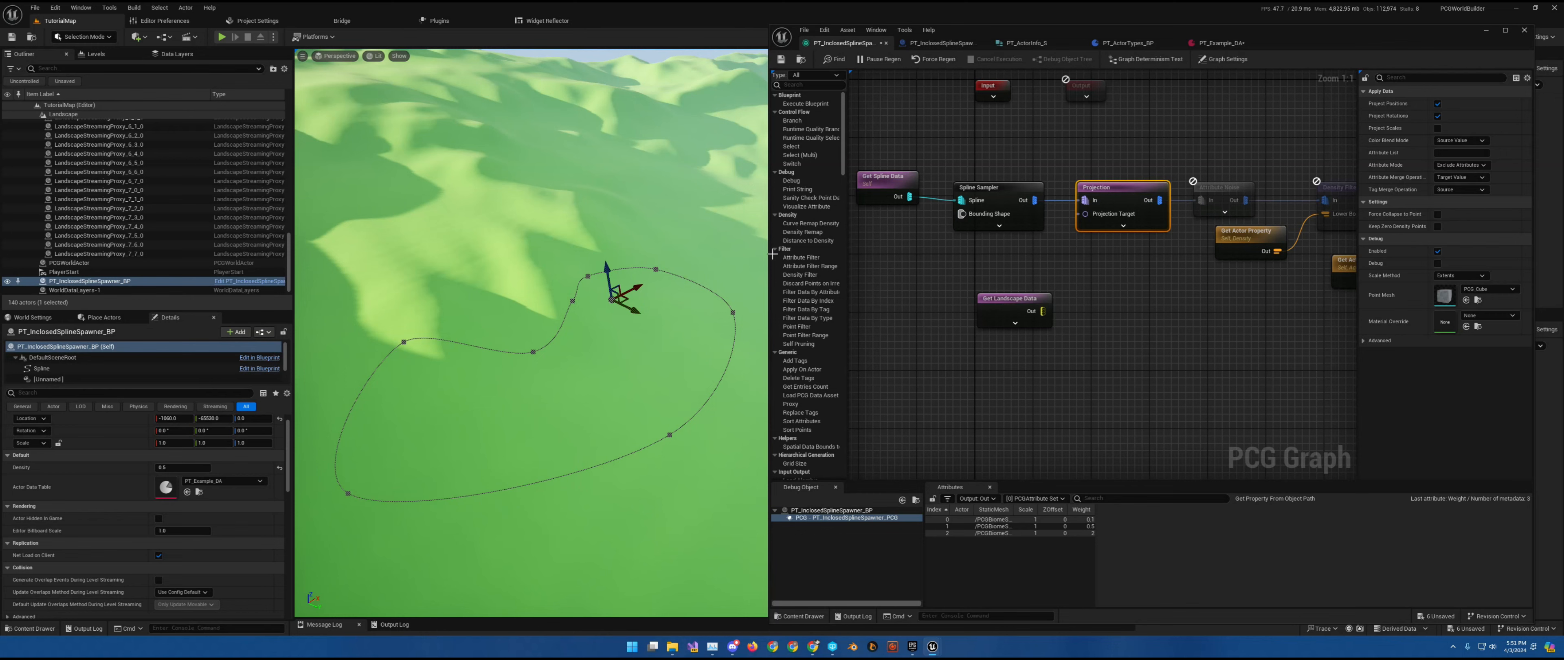
click(1025, 300)
drag(1042, 312, 1087, 217)
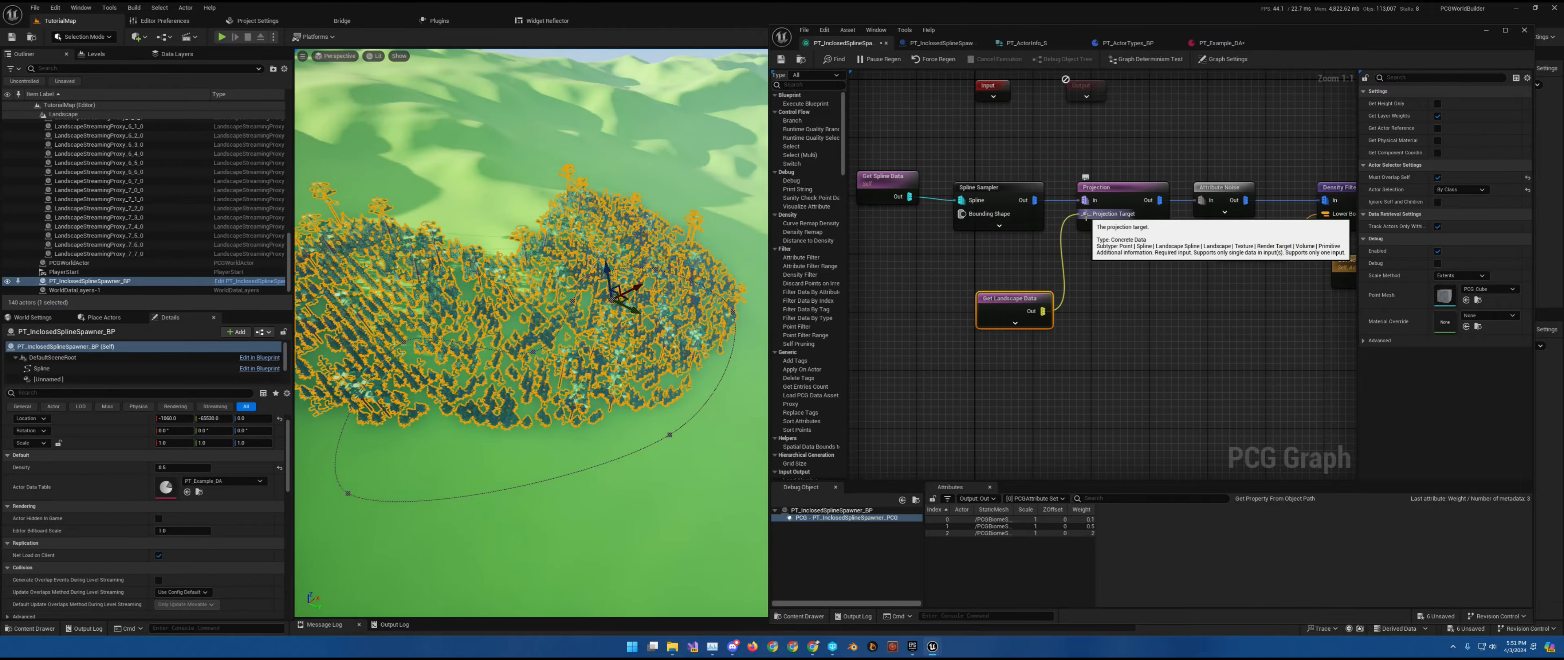
Raise the spawner actor above the terrain along Z and inspect how the trees follow the landscape
right_drag(531, 333, 565, 316)
key(w)
key(w)
key(s)
mouse_move(601, 357)
right_down()
mouse_move(547, 379)
mouse_move(598, 356)
right_up()
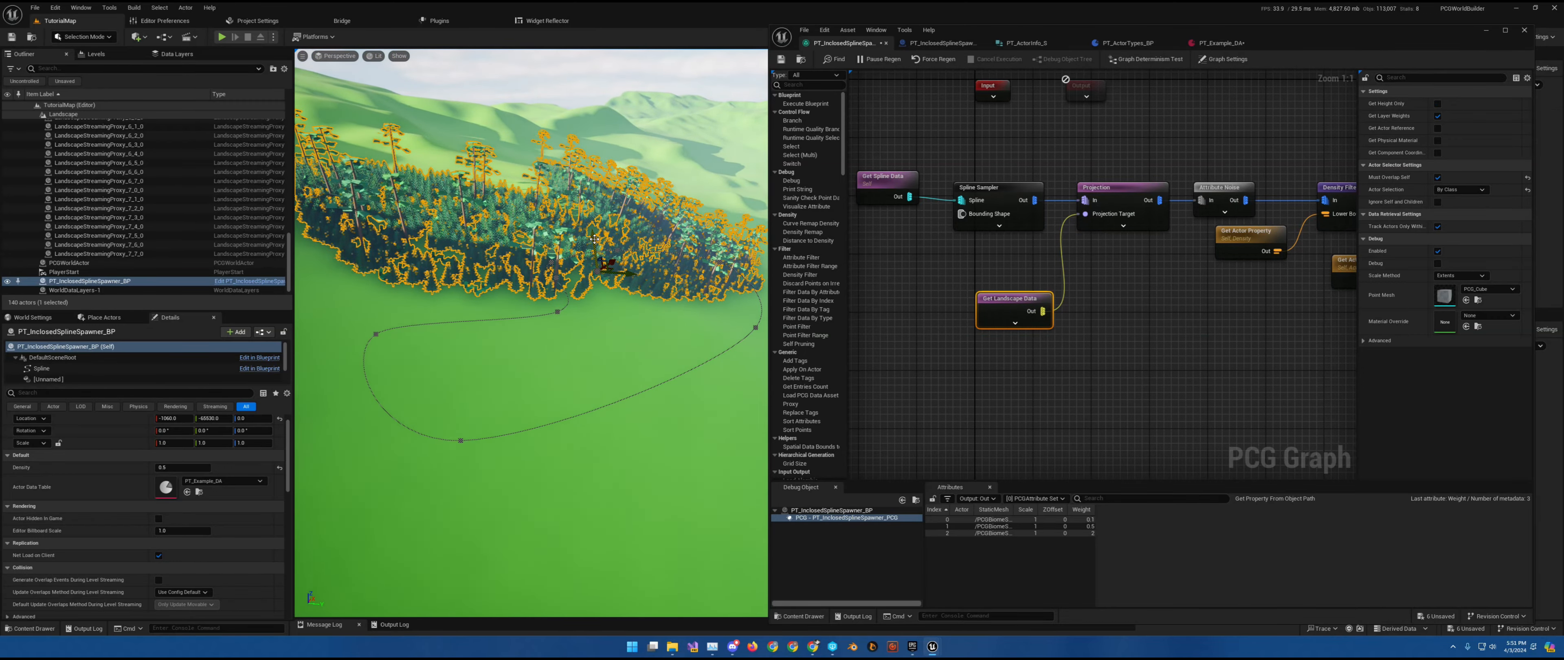
drag(594, 239, 603, 198)
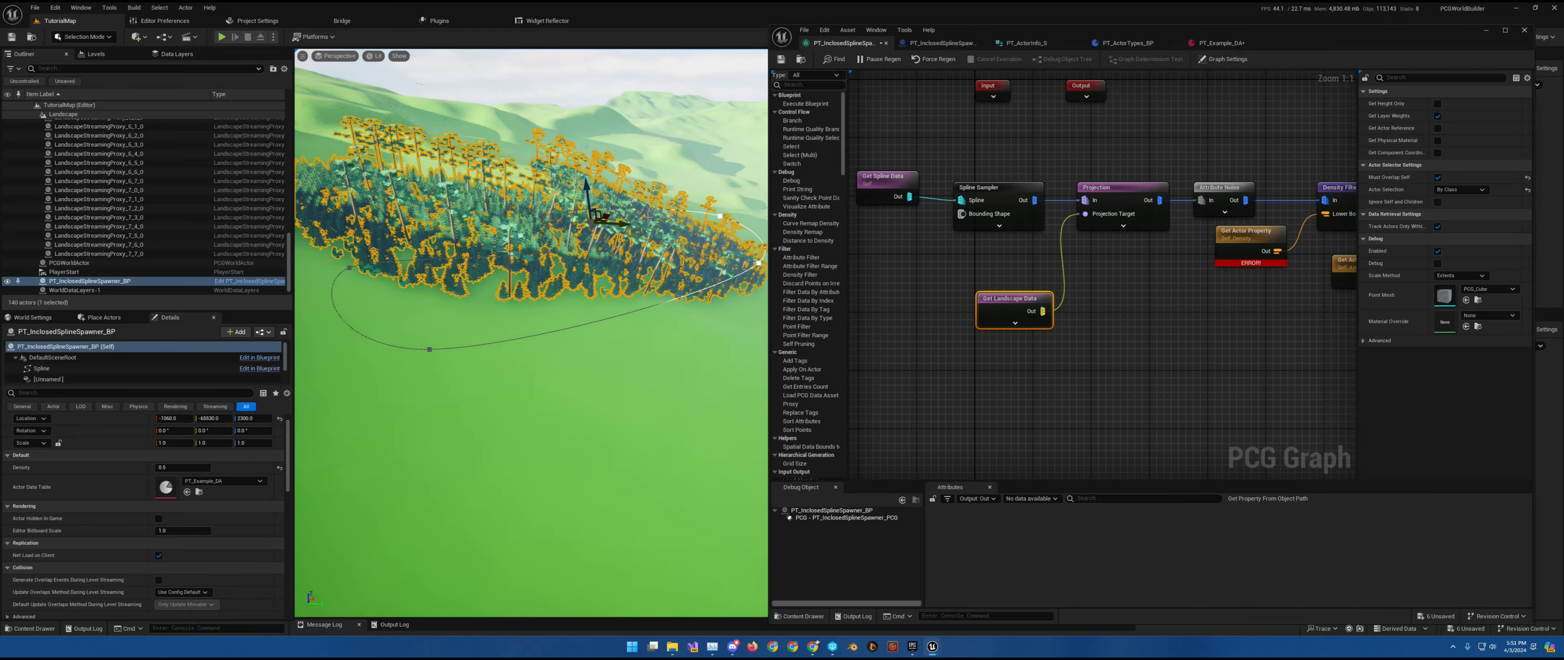
drag(590, 192, 589, 168)
right_drag(589, 167, 631, 160)
key(s)
key(w)
key(s)
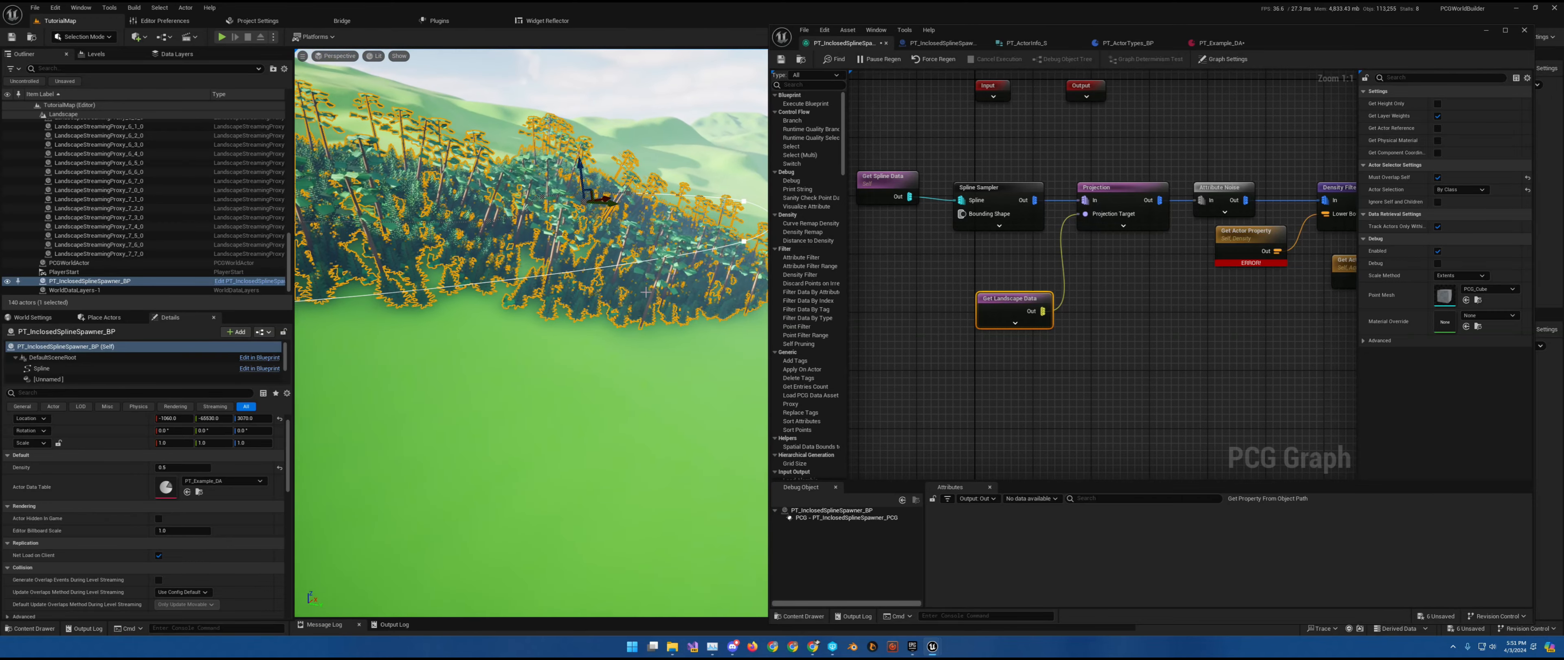
Align the Get Spline Data node with Spline Sampler, and move the spawner along X to another part of the hills
drag(903, 182, 906, 193)
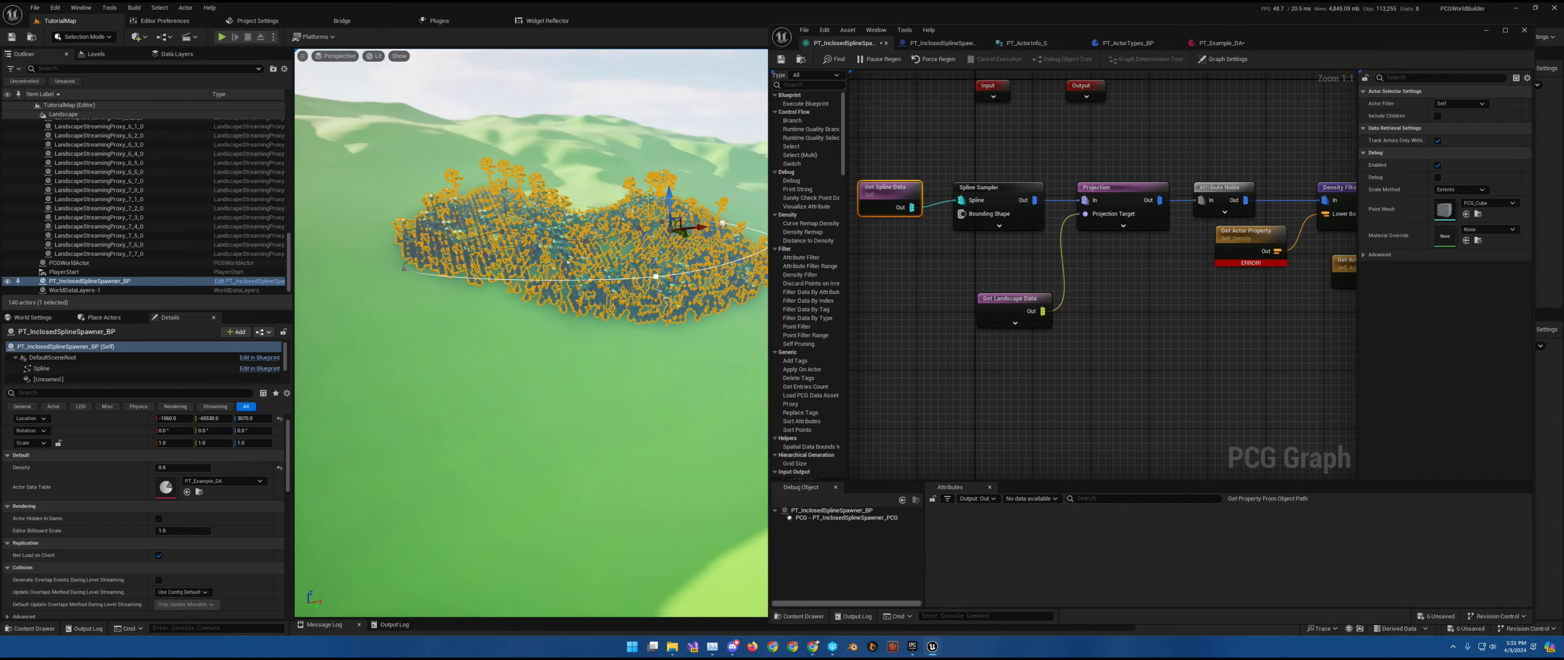
right_drag(531, 333, 488, 294)
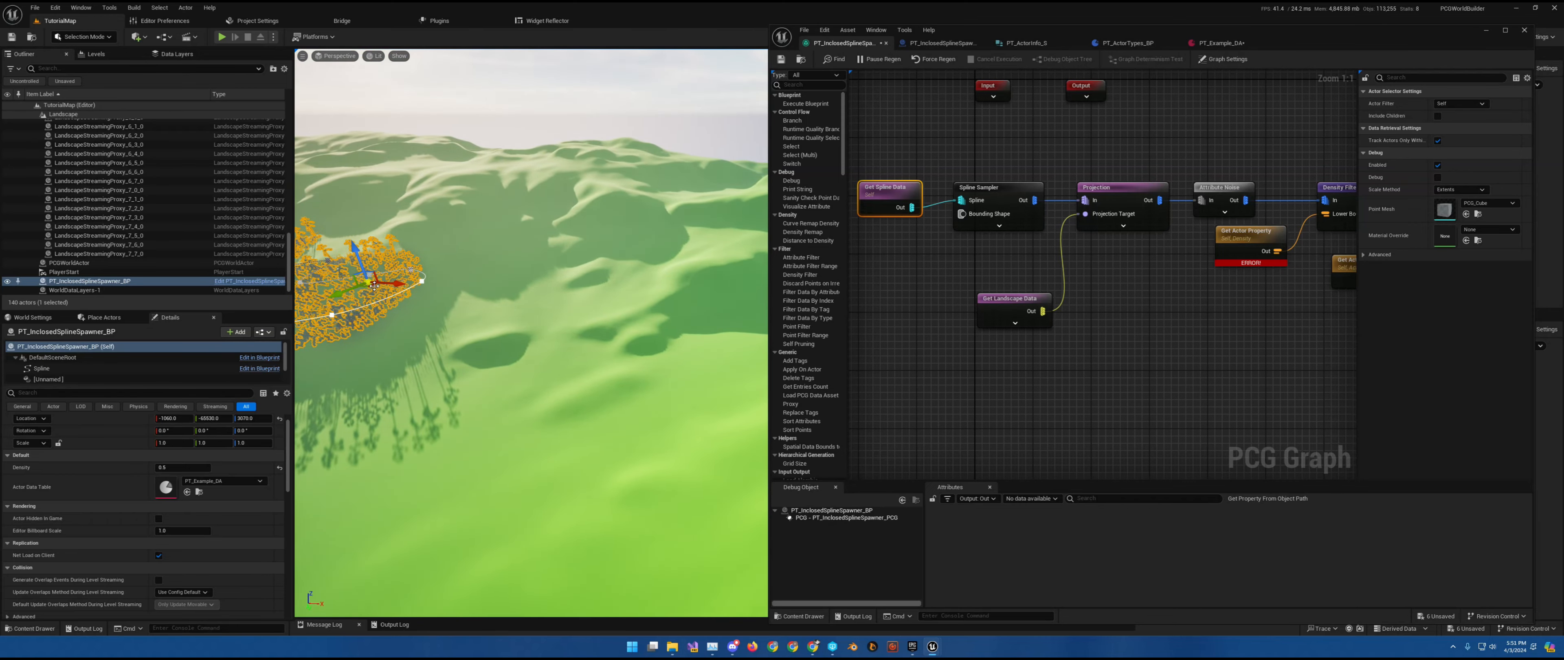
drag(371, 284, 714, 286)
right_drag(715, 286, 738, 310)
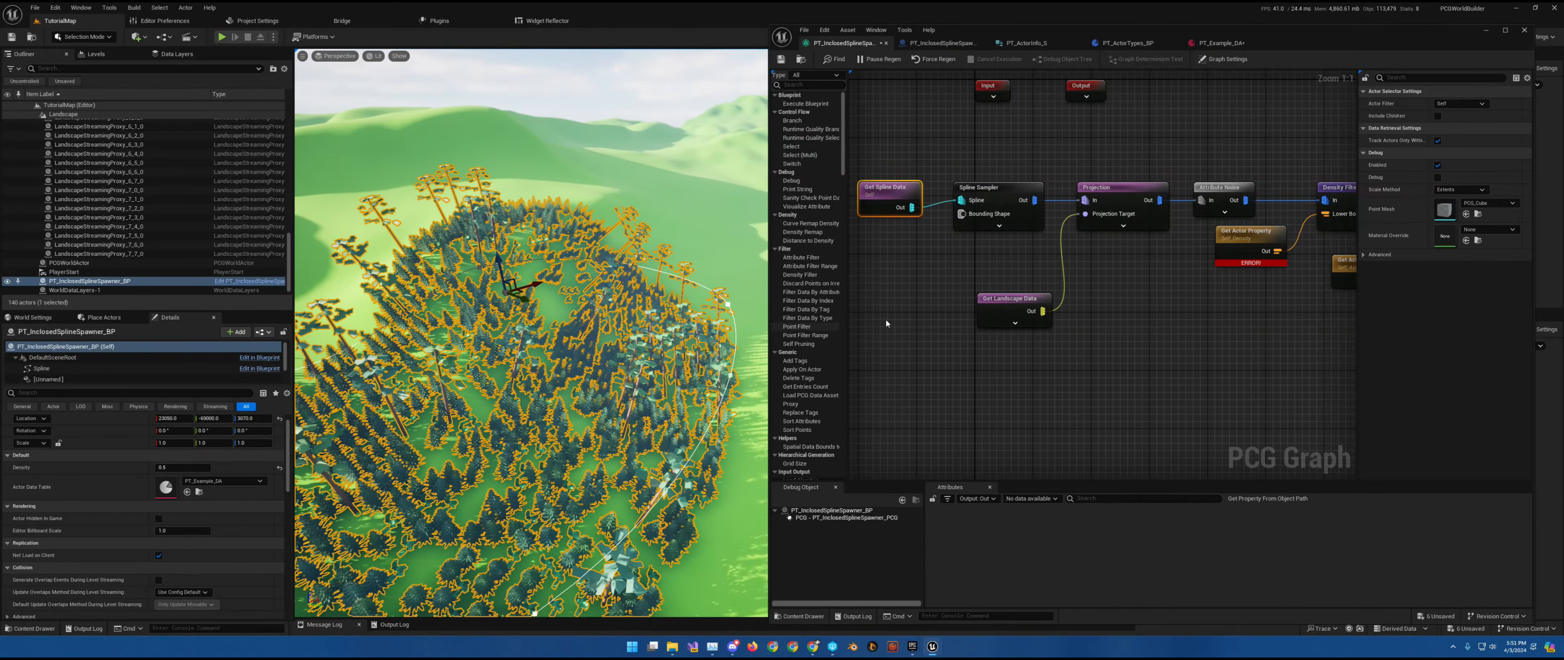
Shift the spline, landscape, Projection, Attribute Noise and Density Filter nodes back to free up space after the Density Filter
right_drag(1129, 256, 1041, 299)
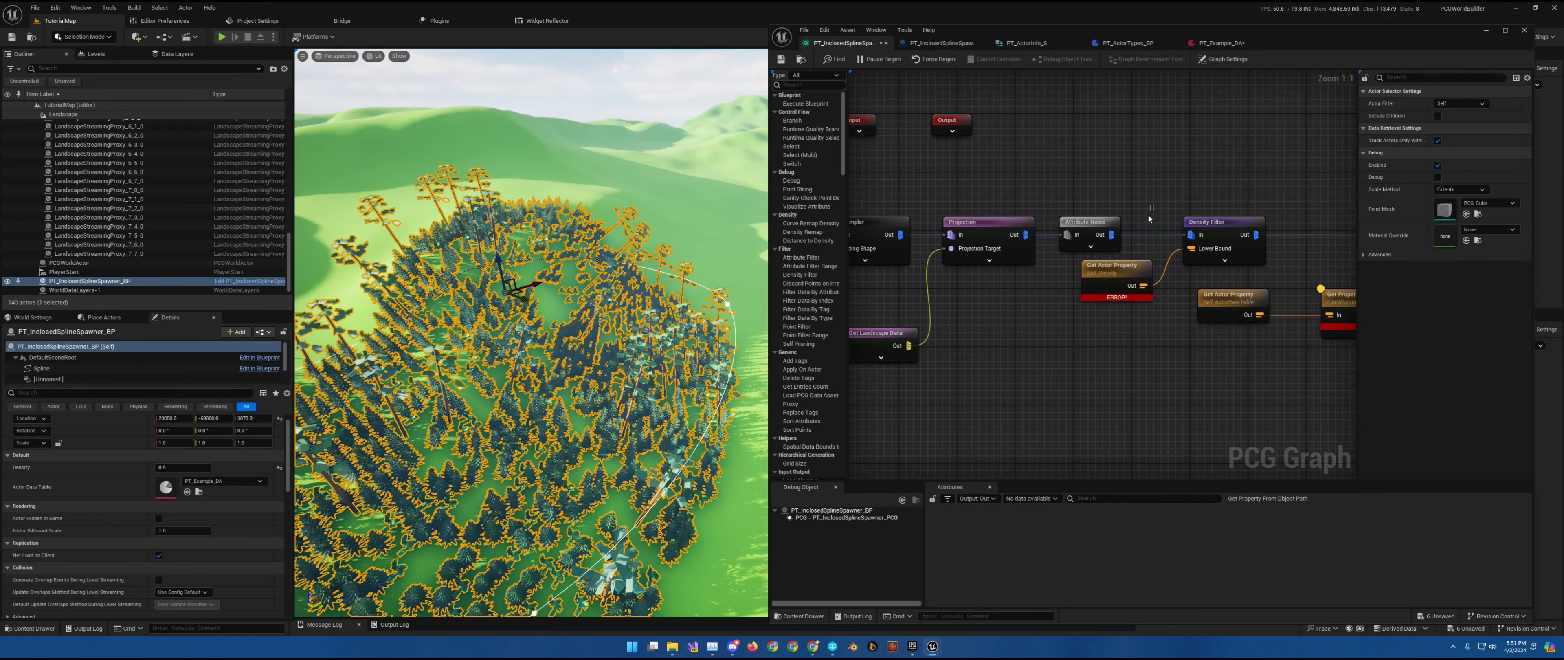
drag(1138, 255, 1136, 262)
shift+drag(1194, 204, 1211, 230)
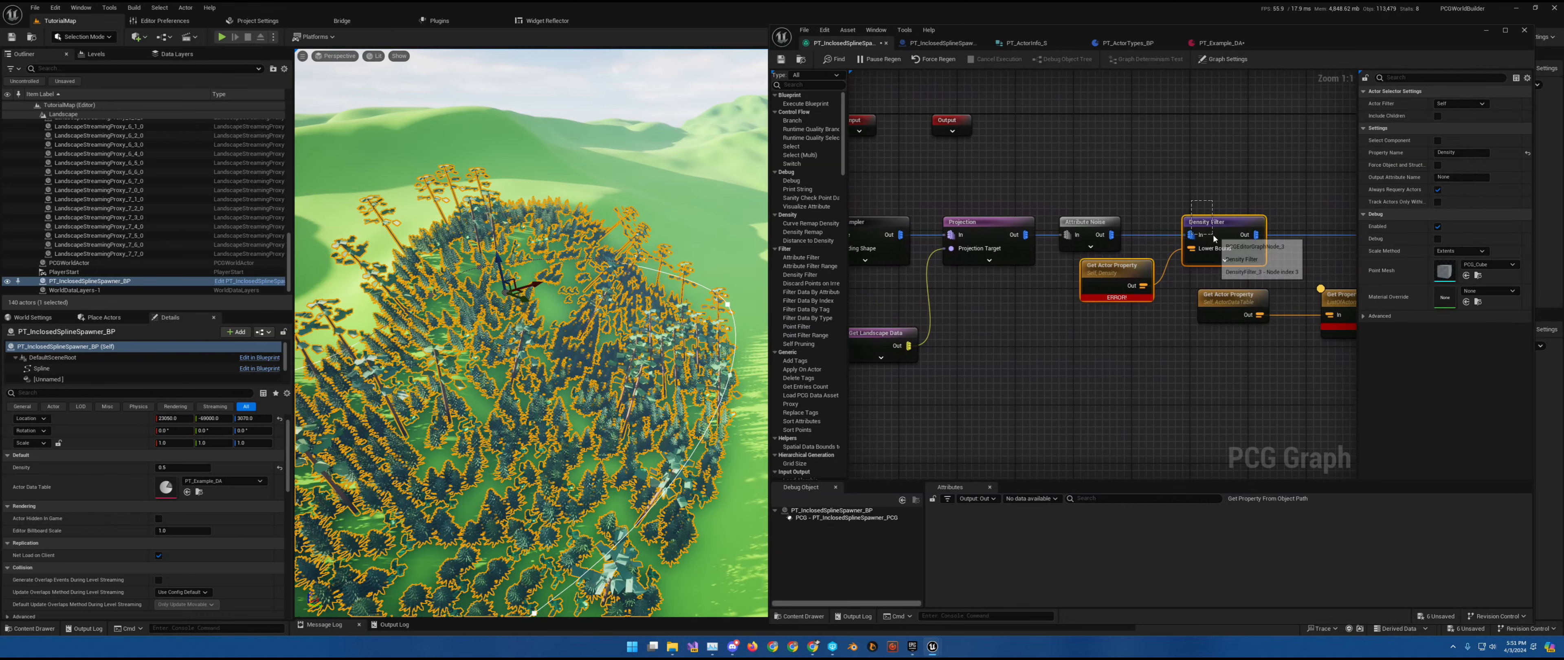
shift+drag(1085, 223, 1123, 224)
right_drag(1079, 217, 1293, 215)
drag(992, 195, 1175, 379)
drag(1213, 220, 1067, 220)
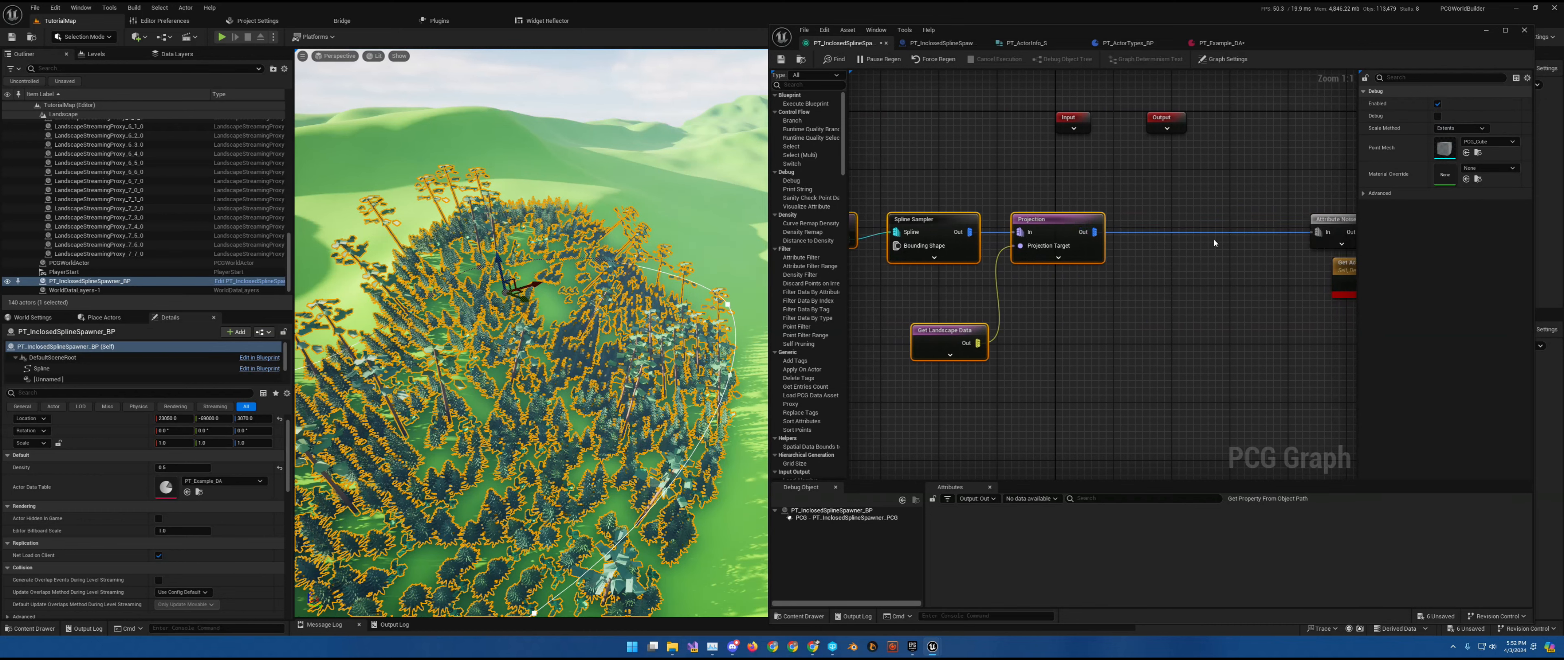
right_drag(1214, 231, 1031, 234)
drag(1146, 211, 1117, 252)
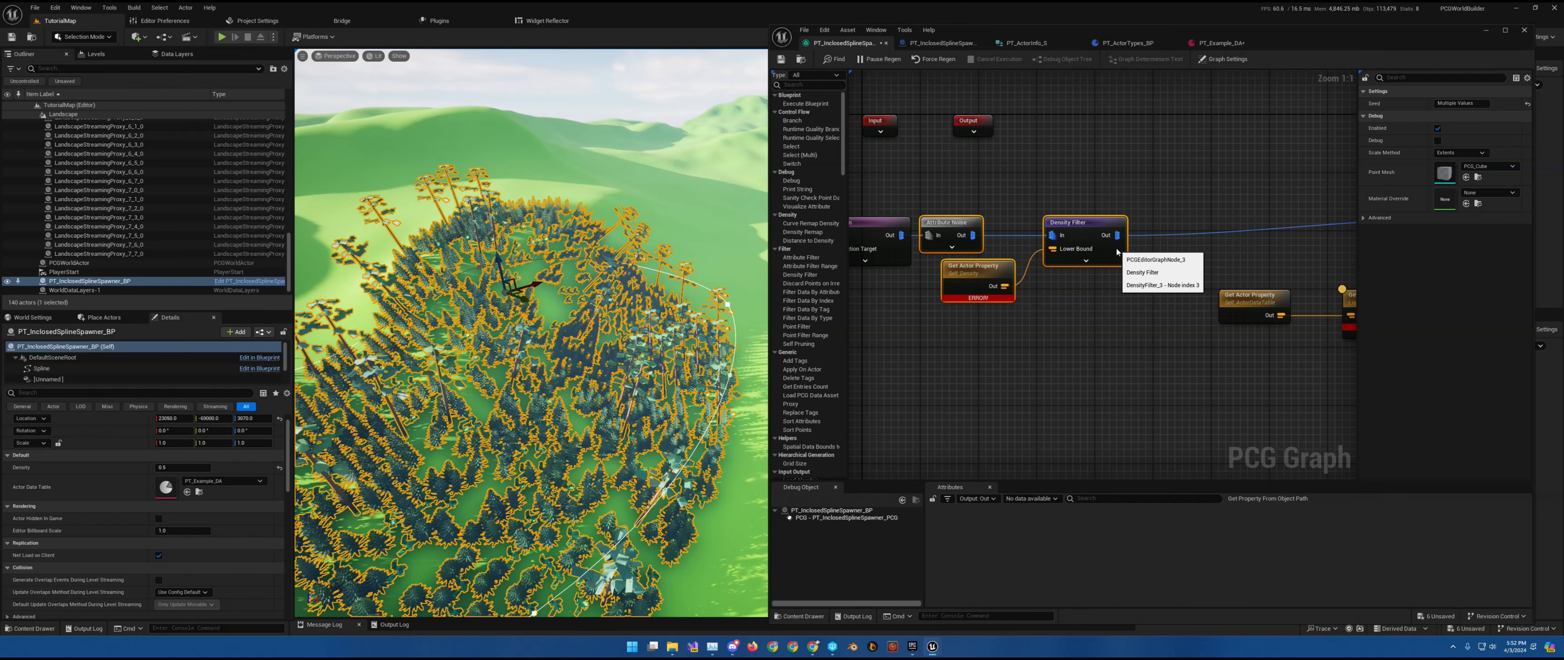
Insert a Normal To Density node into the connection following the Density Filter, placed close to that filter
right_drag(1166, 244, 1078, 254)
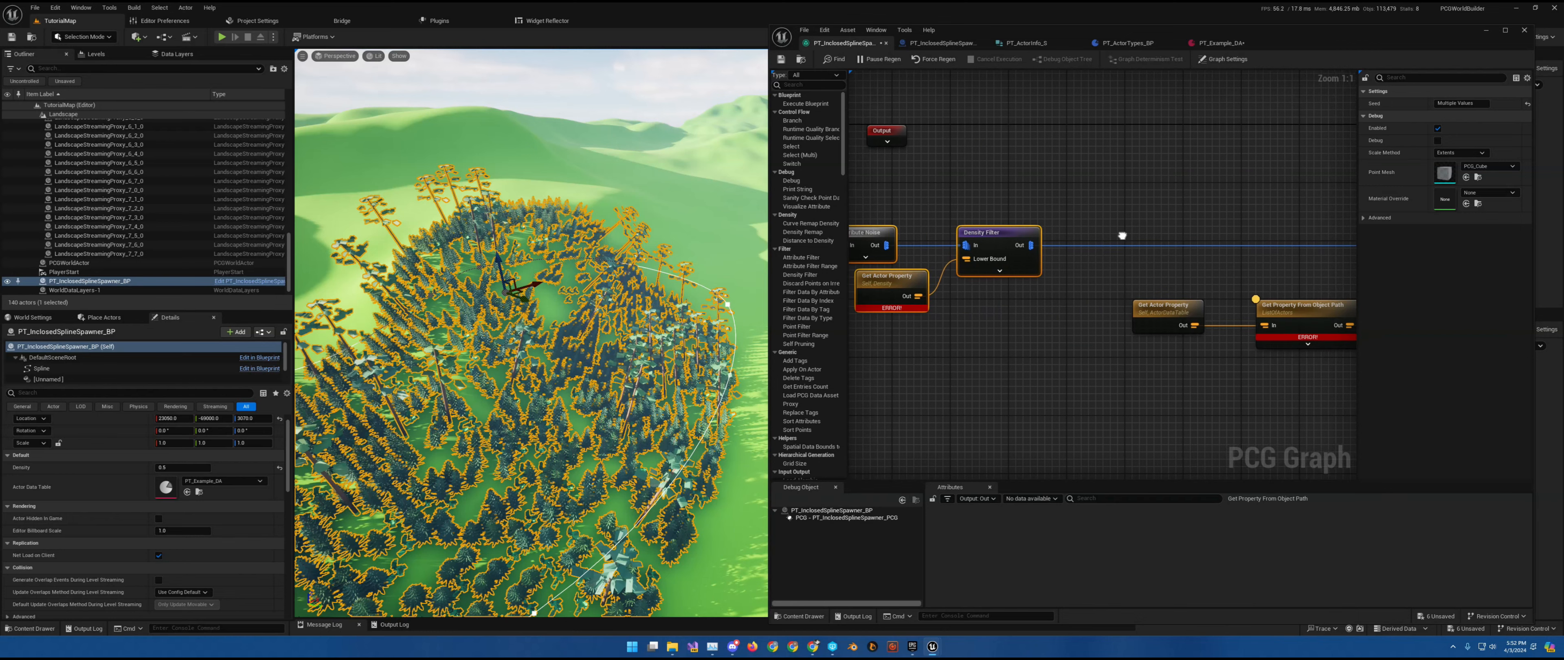
right_click(1091, 244)
text(normal to d)
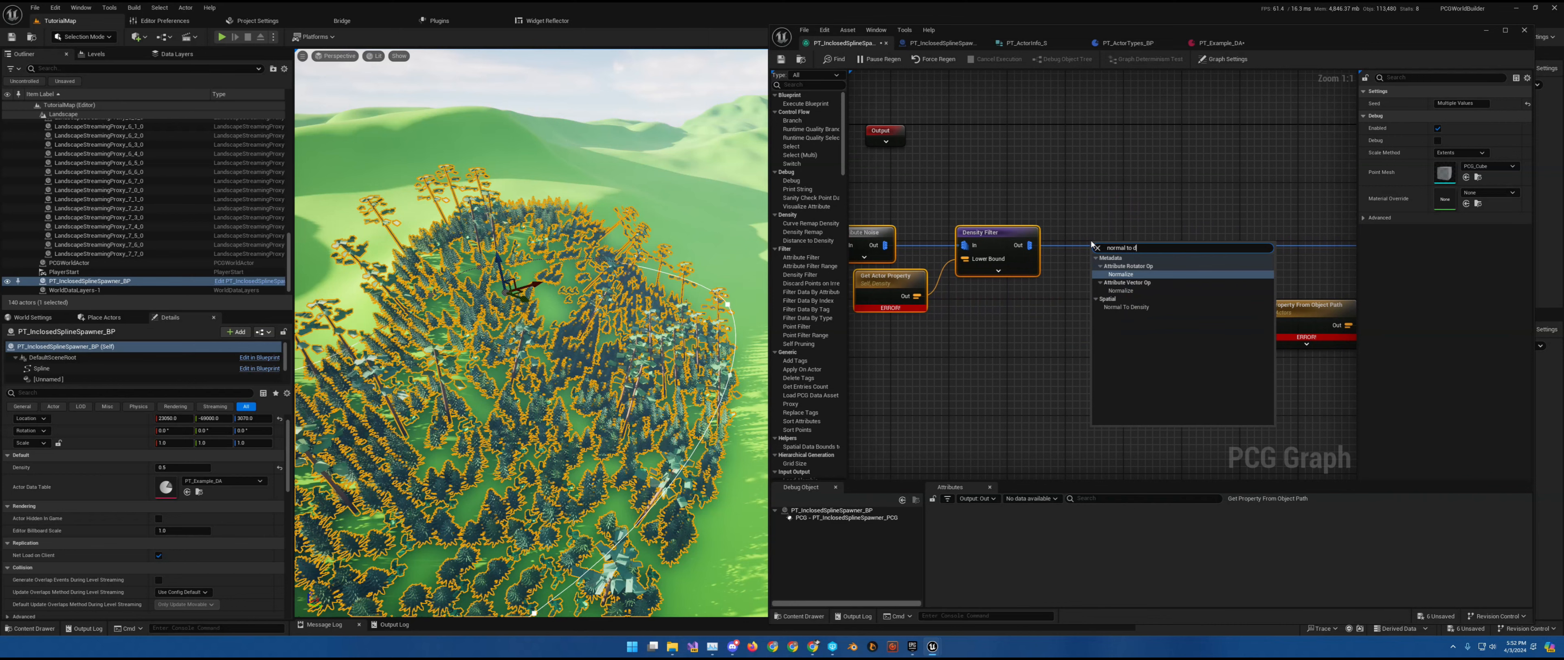
click(1128, 308)
ctrl+drag(1025, 250, 1104, 236)
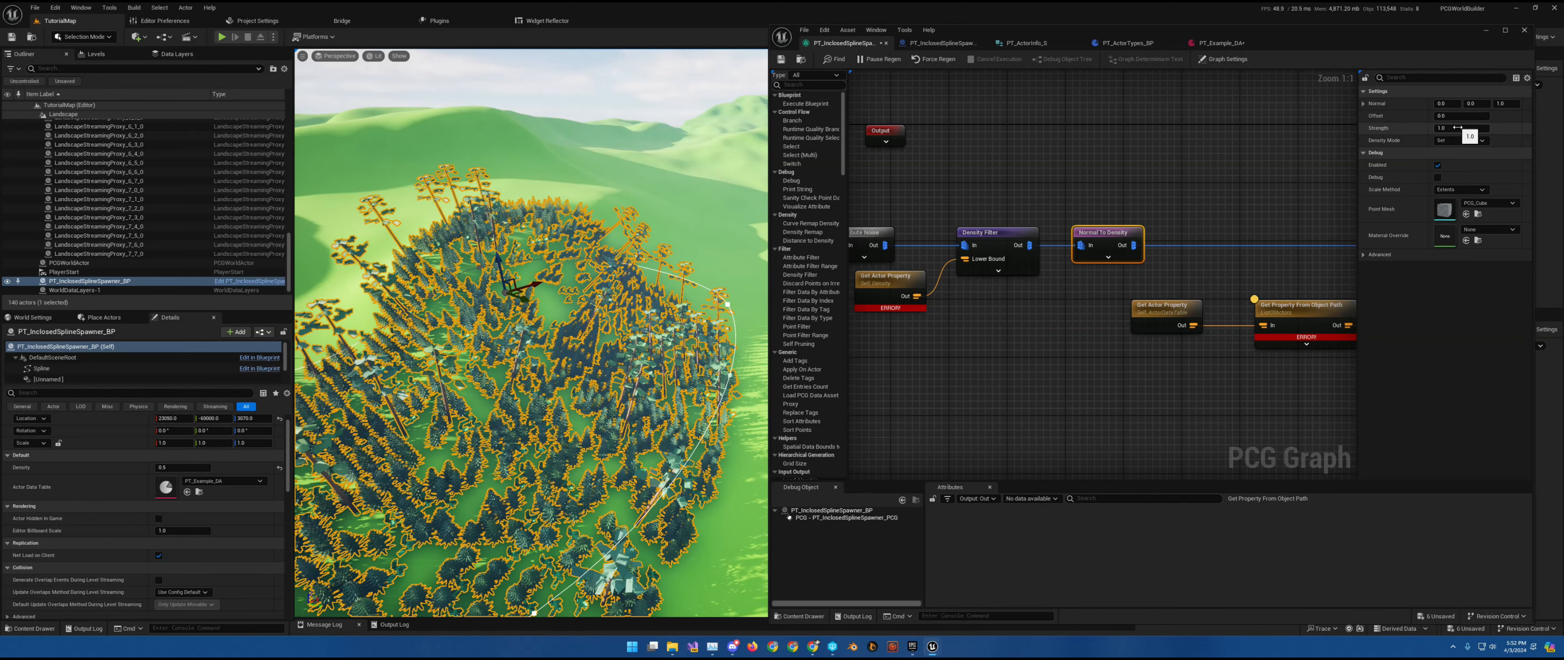
click(1456, 140)
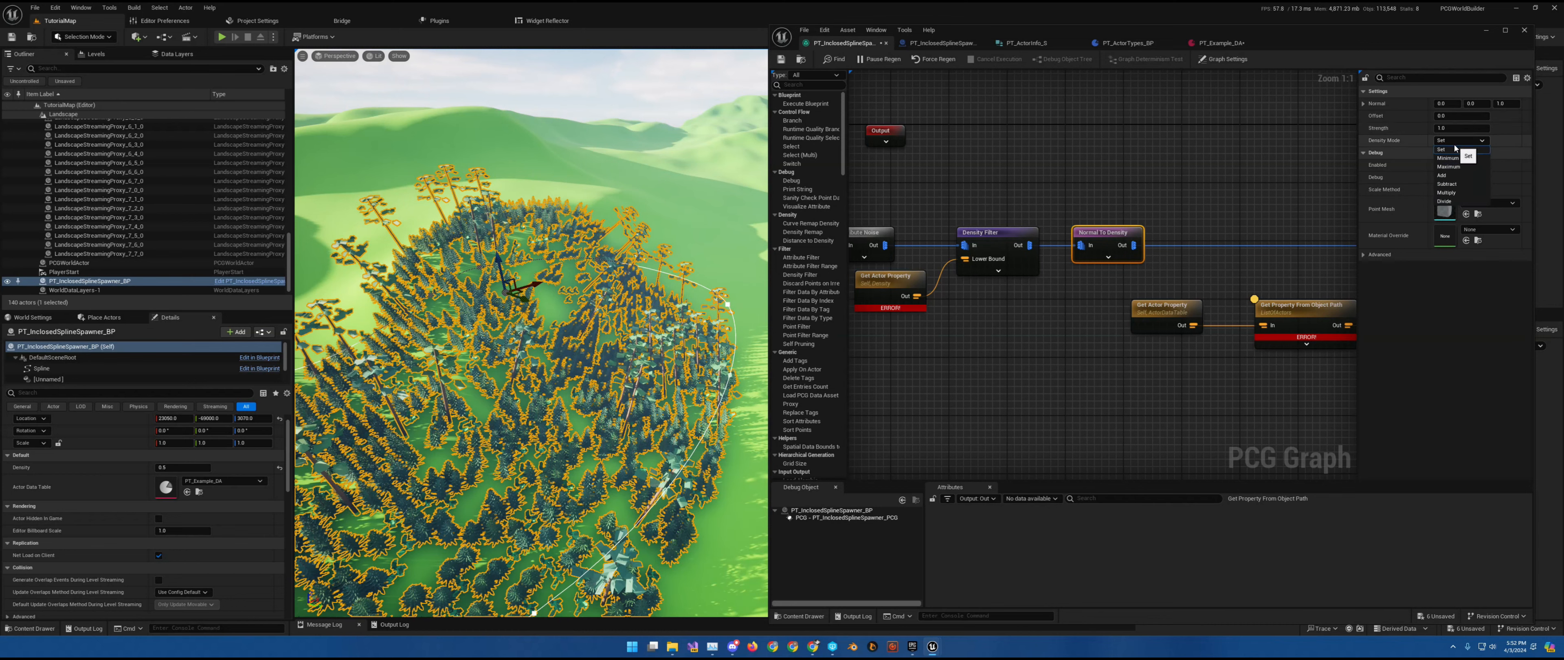
click(1448, 140)
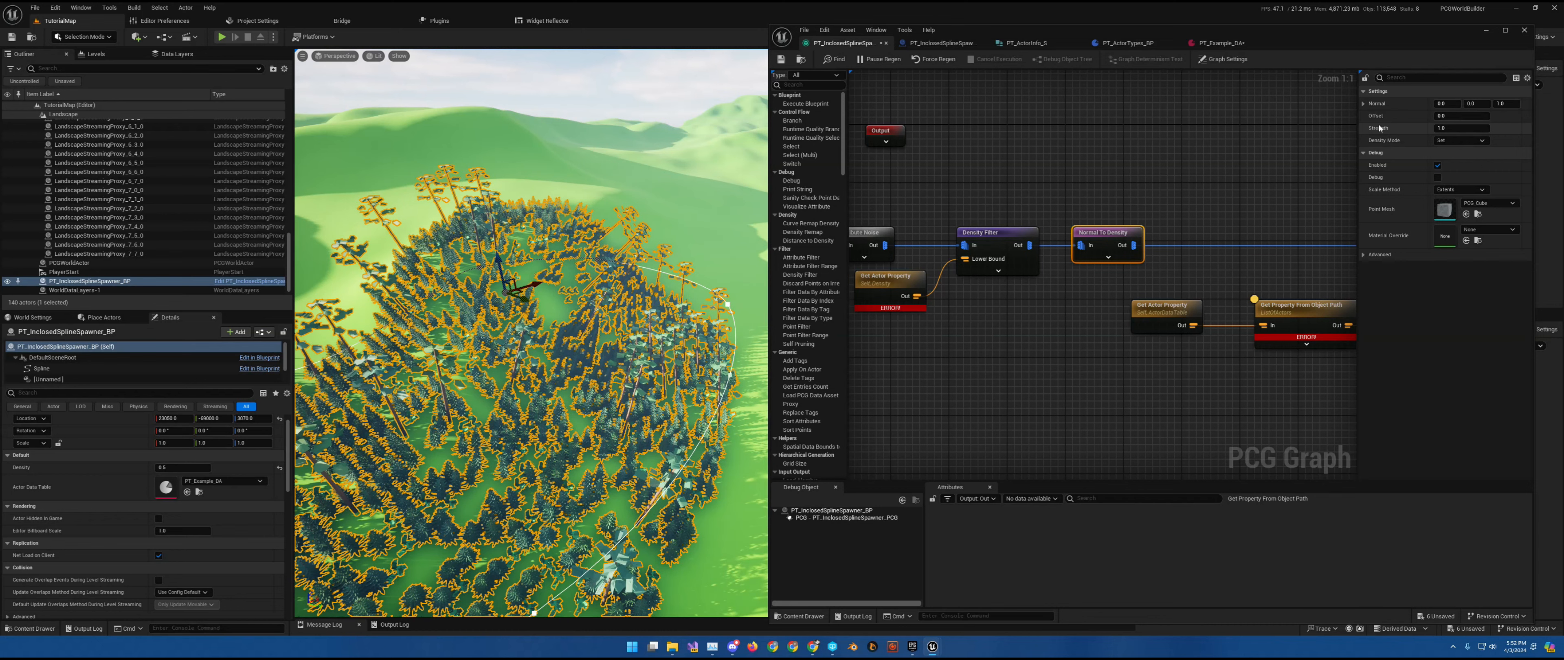
drag(1118, 234, 1102, 233)
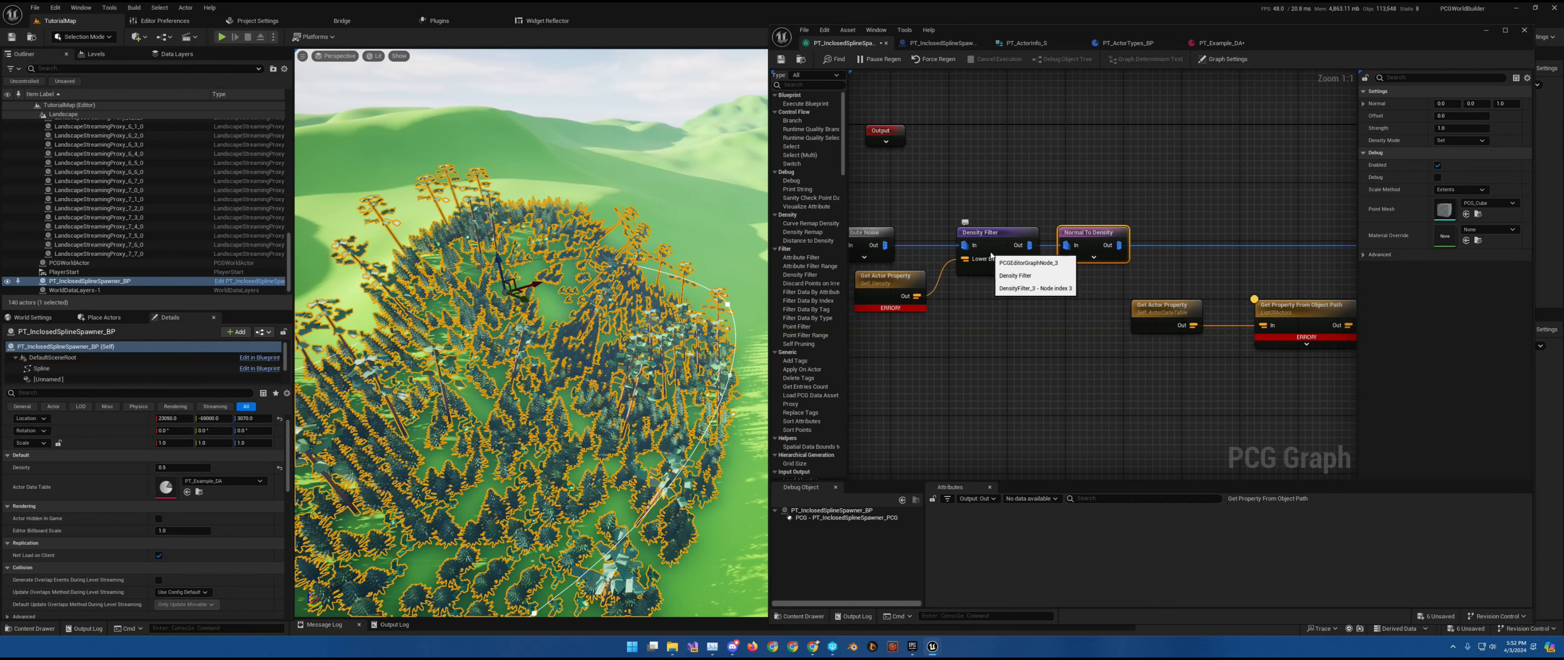
Duplicate the Density Filter node and connect the copy after Normal To Density
click(999, 236)
key(ctrl+c)
key(ctrl+v)
drag(1178, 236, 1119, 246)
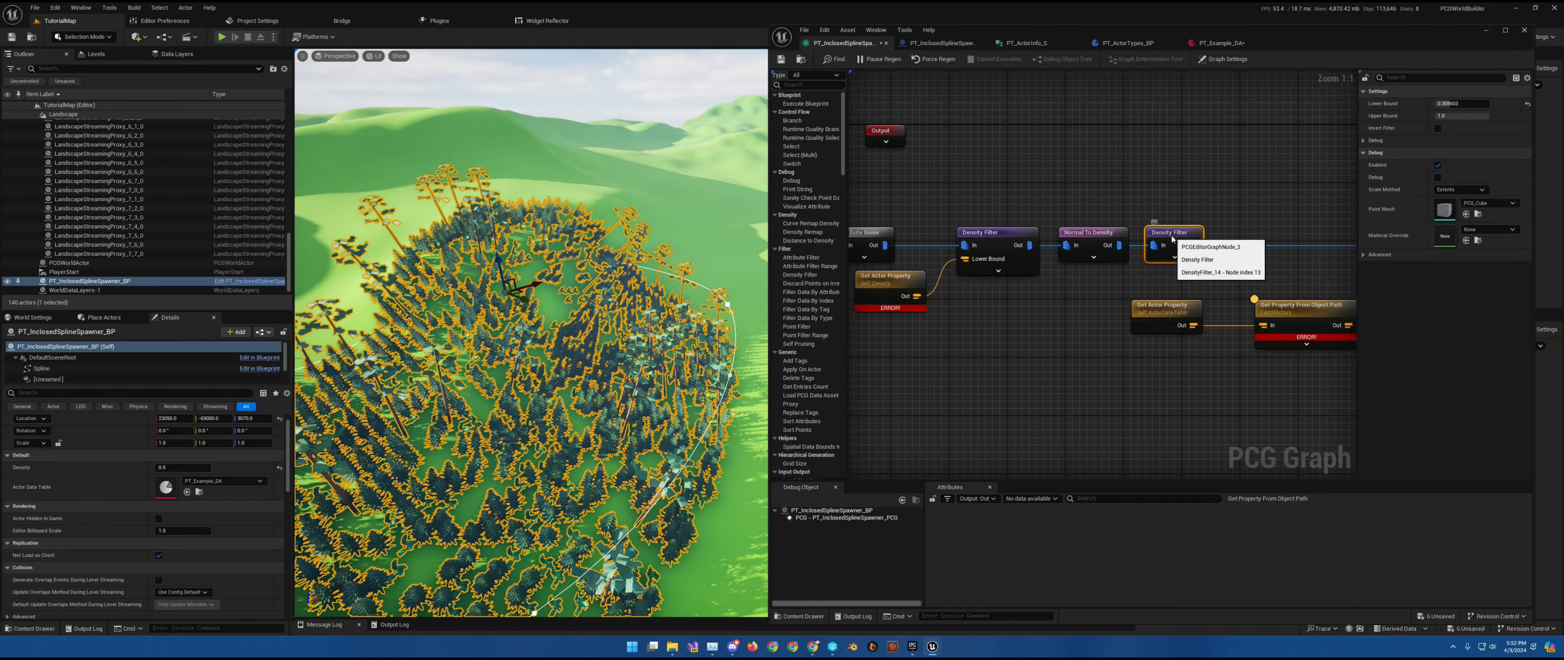
Set the duplicated Density Filter's Lower Bound to 0.9 and check the tree distribution on the slopes
click(1459, 104)
text(0.9)
key(Return)
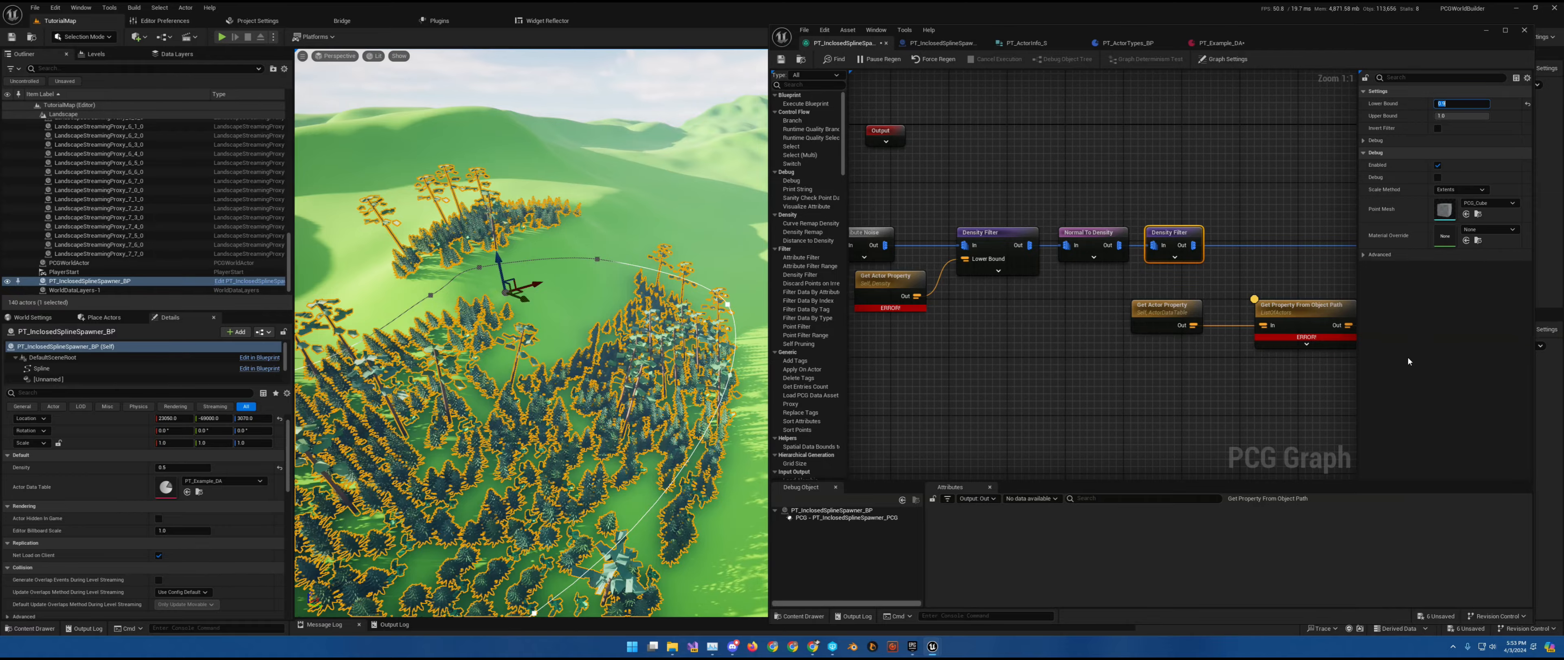
right_drag(608, 334, 568, 341)
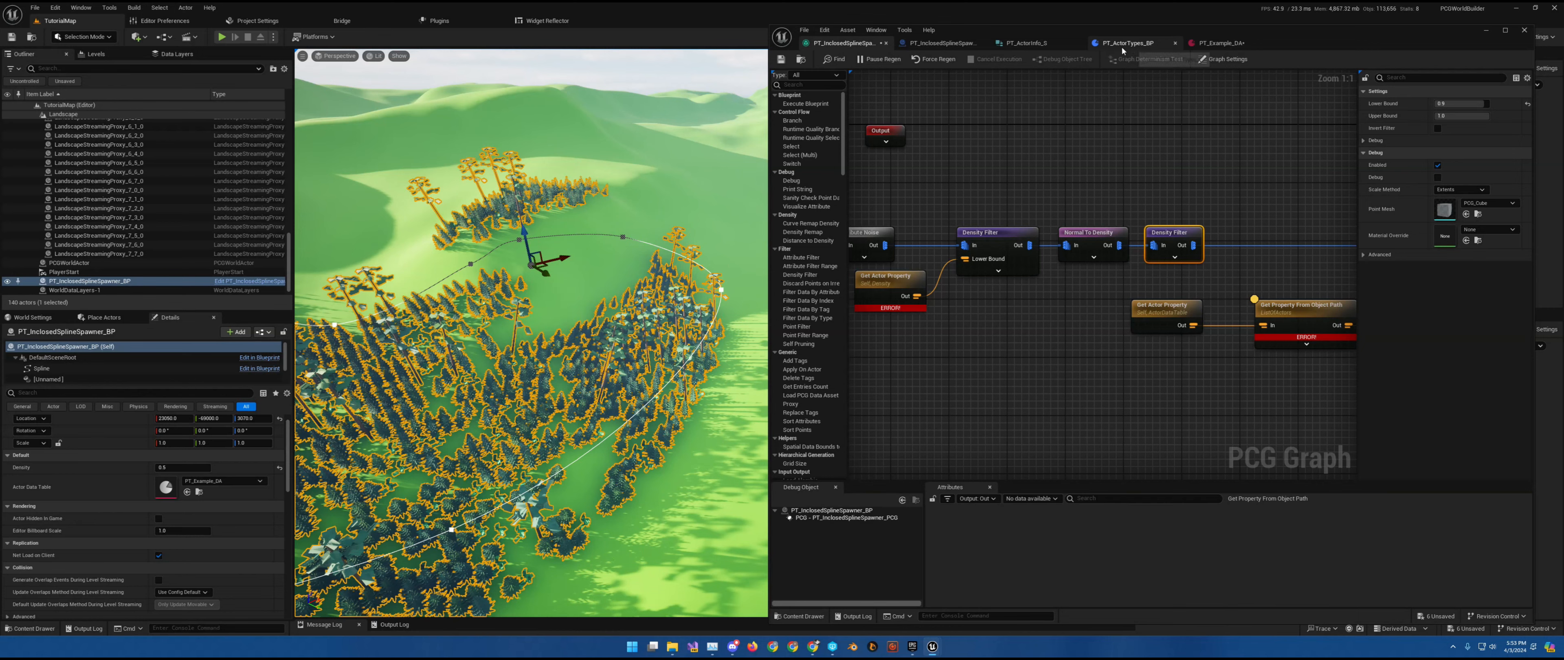
Move Get Actor Property, Get Property From Object Path and Match And Set Attributes closer to the last Density Filter, and shift Static Mesh Spawner further away
click(1215, 43)
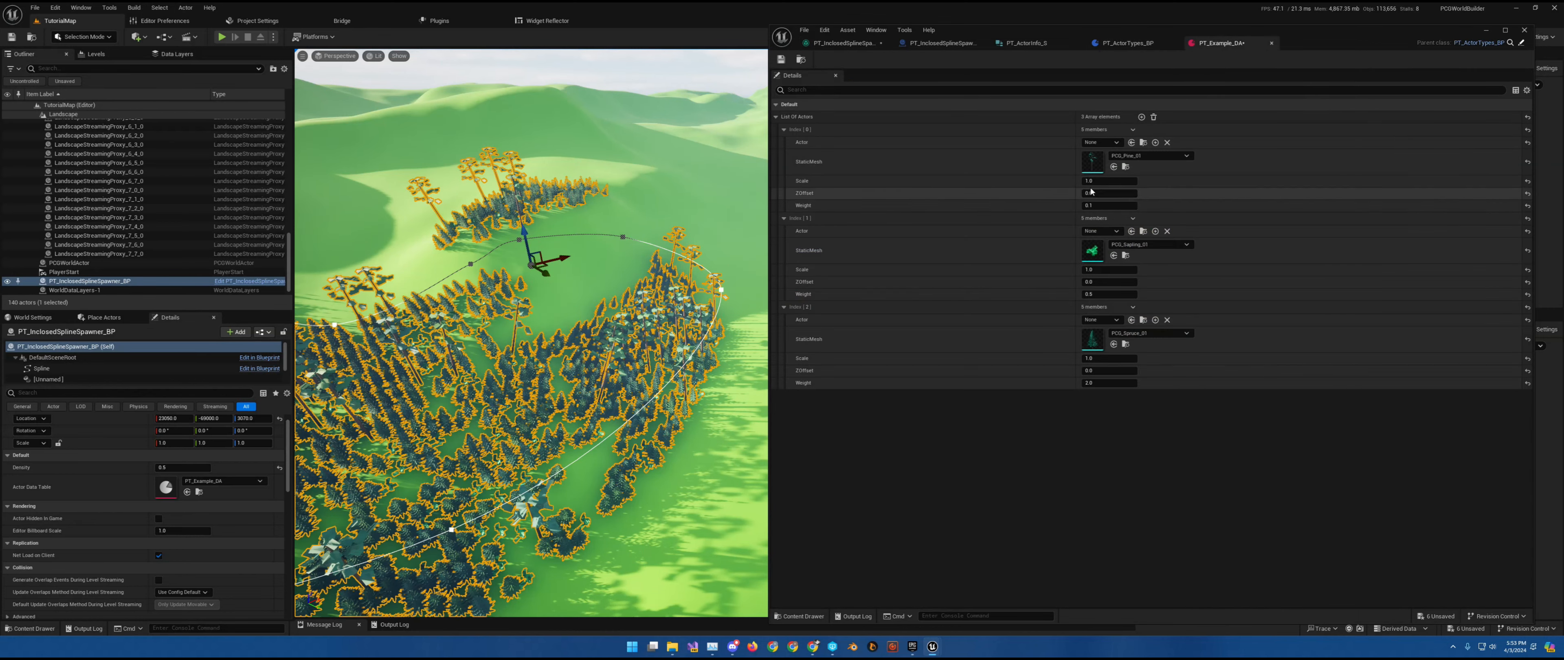
click(848, 46)
right_drag(1171, 195, 1005, 186)
right_drag(1103, 219, 983, 201)
right_drag(938, 270, 1072, 242)
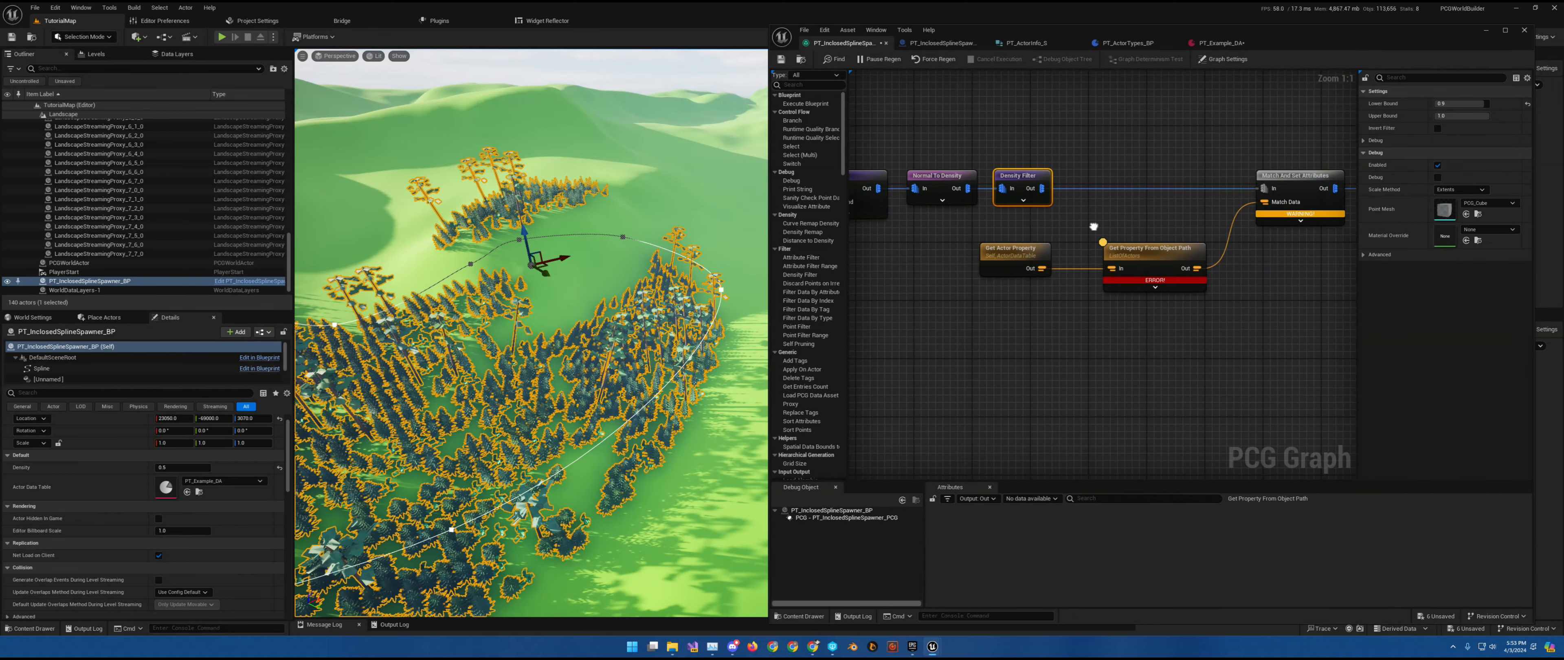
drag(1023, 250, 1068, 258)
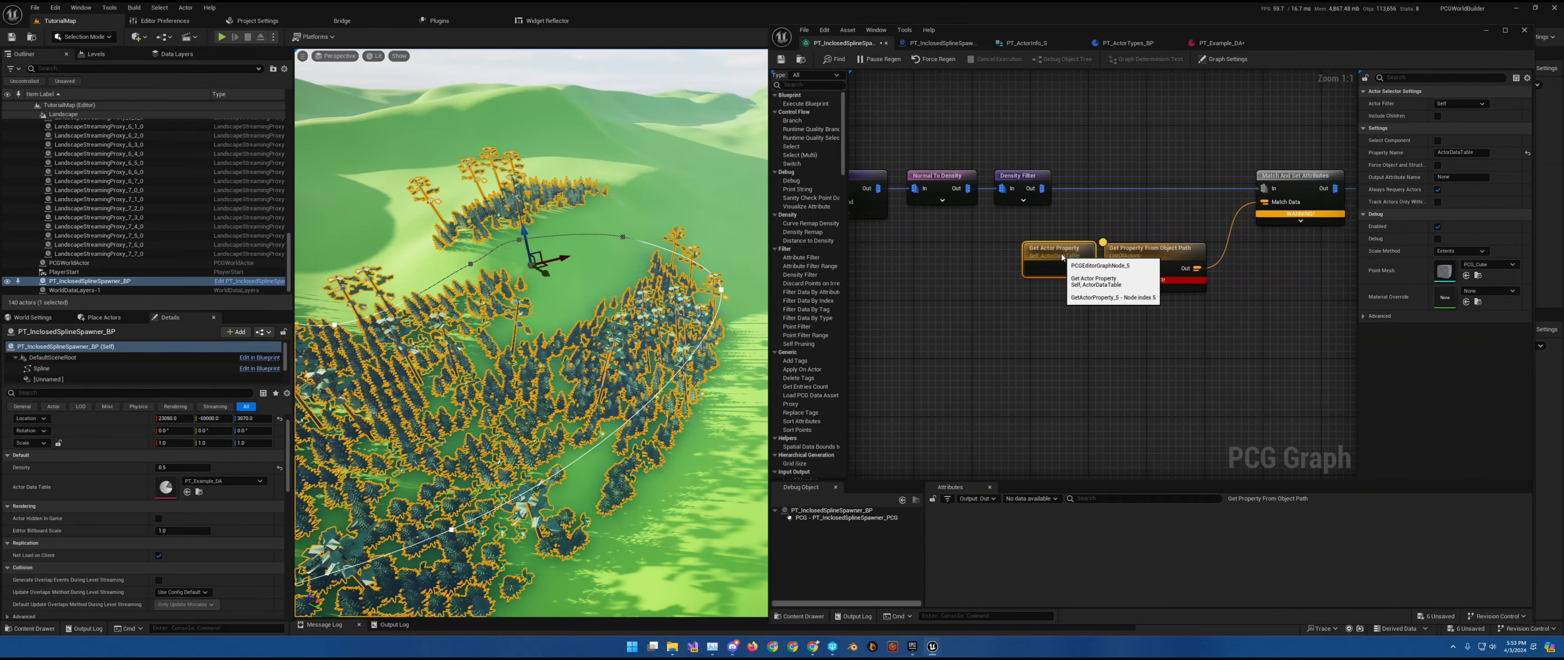
click(1172, 260)
drag(1172, 260, 1026, 231)
drag(1295, 178, 1114, 179)
right_drag(1228, 184, 1117, 189)
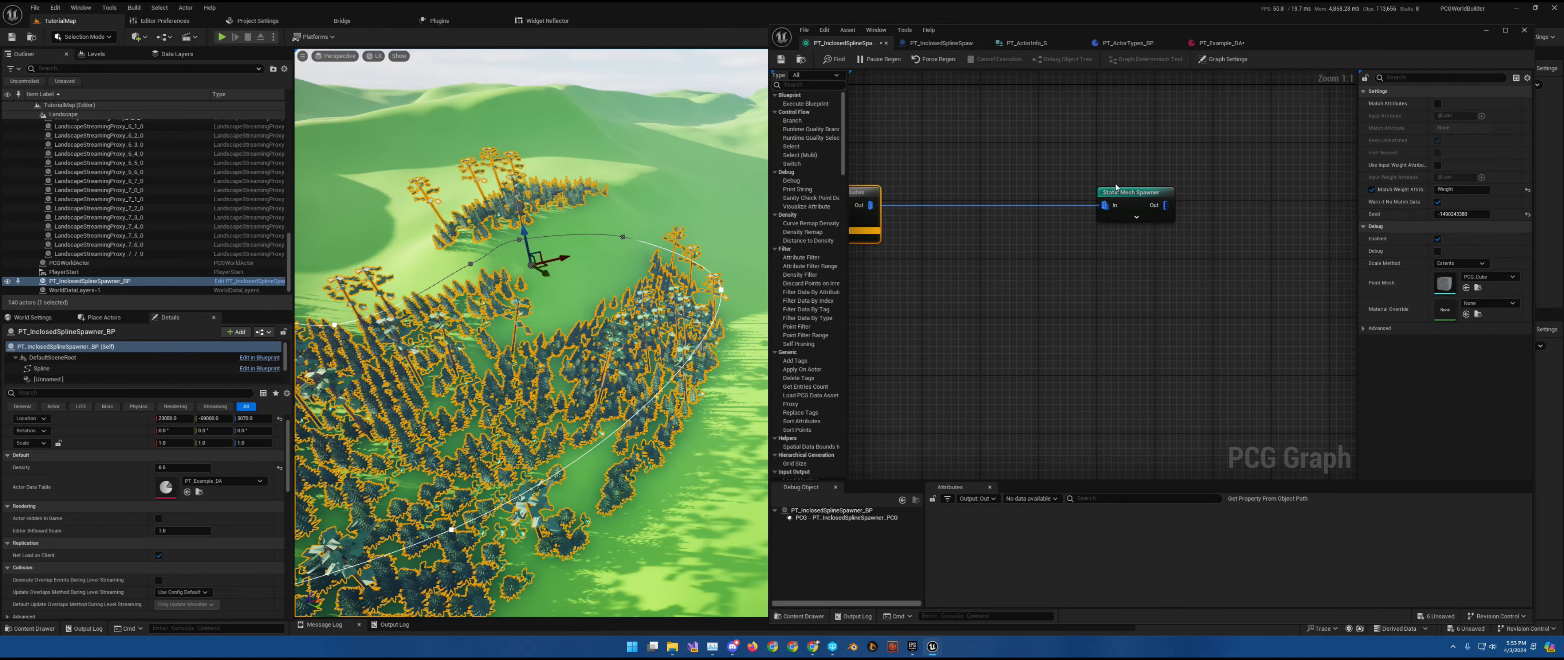
drag(1139, 192, 1313, 193)
Create an Add math node after Match And Set Attributes, feeding that node's output into both In A and In B
right_drag(1013, 213, 1181, 221)
drag(1041, 212, 1119, 249)
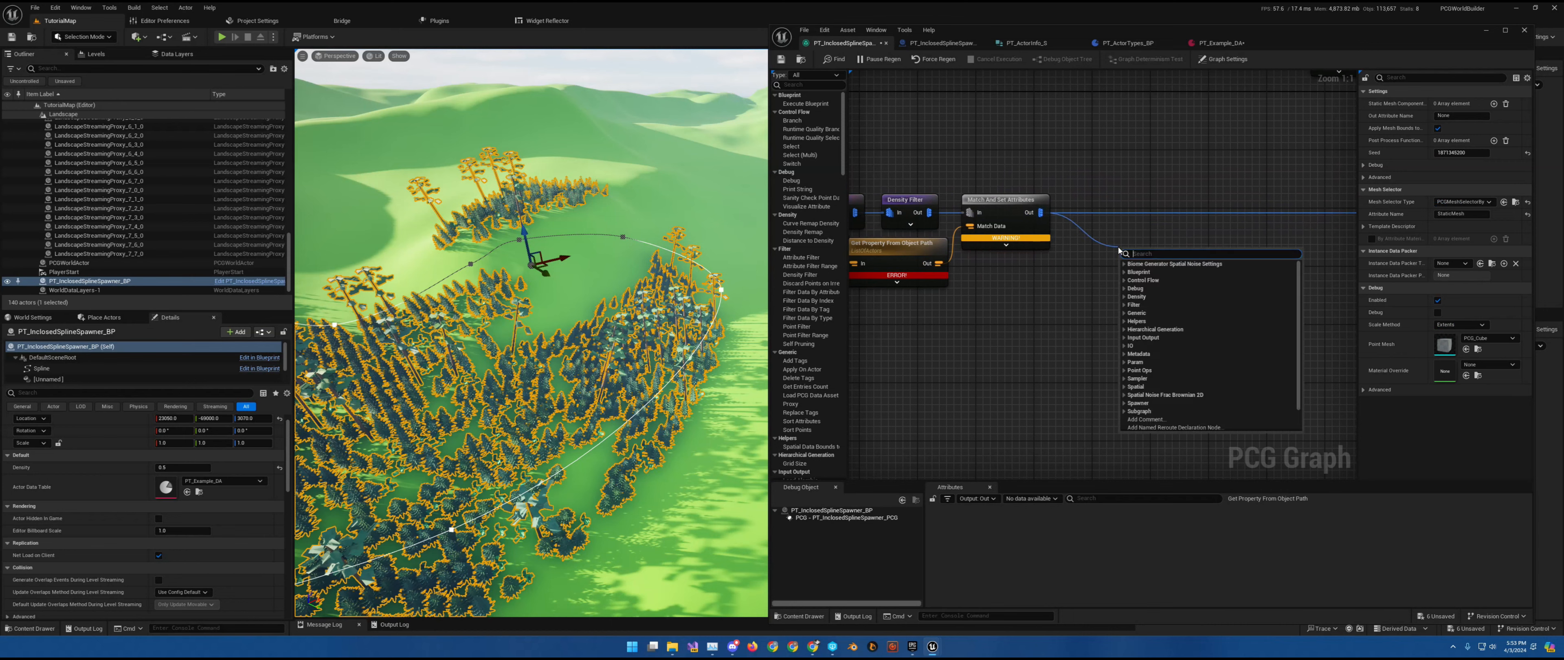
text(Add)
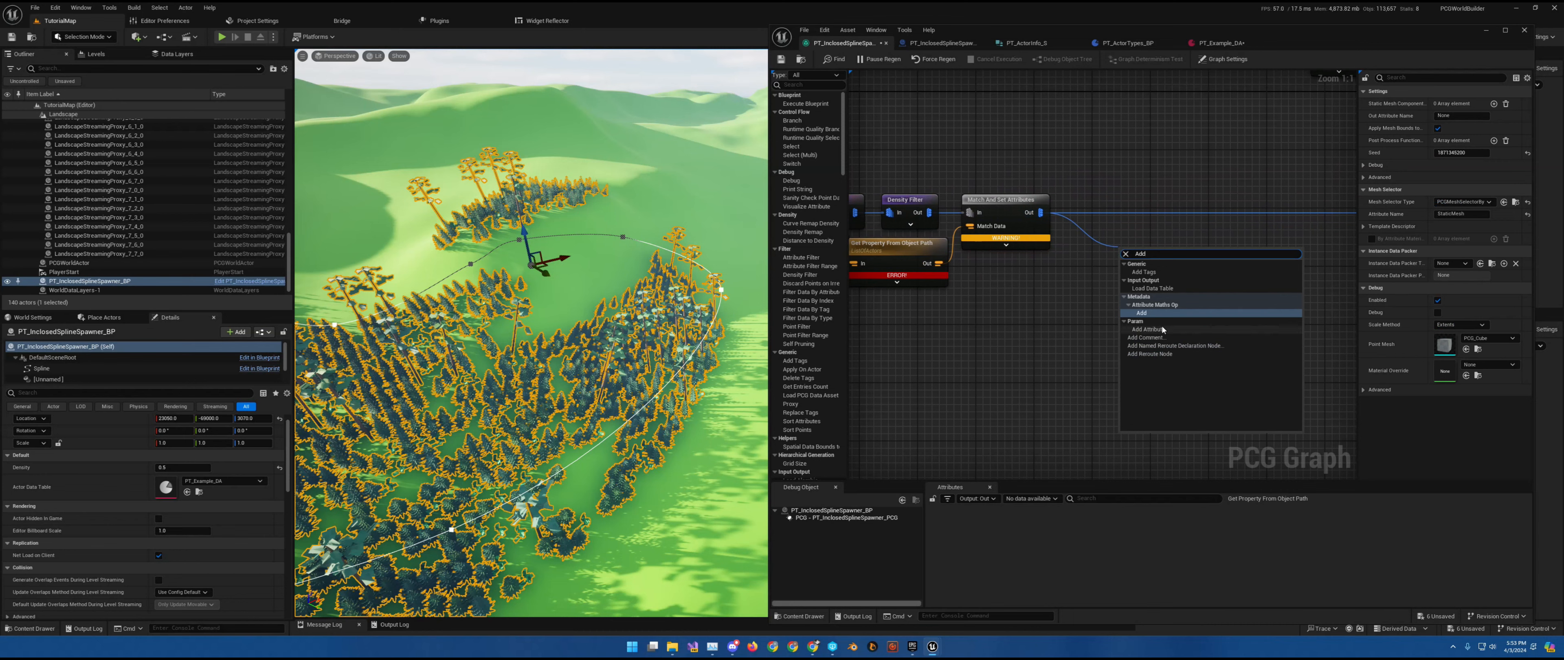
click(1142, 312)
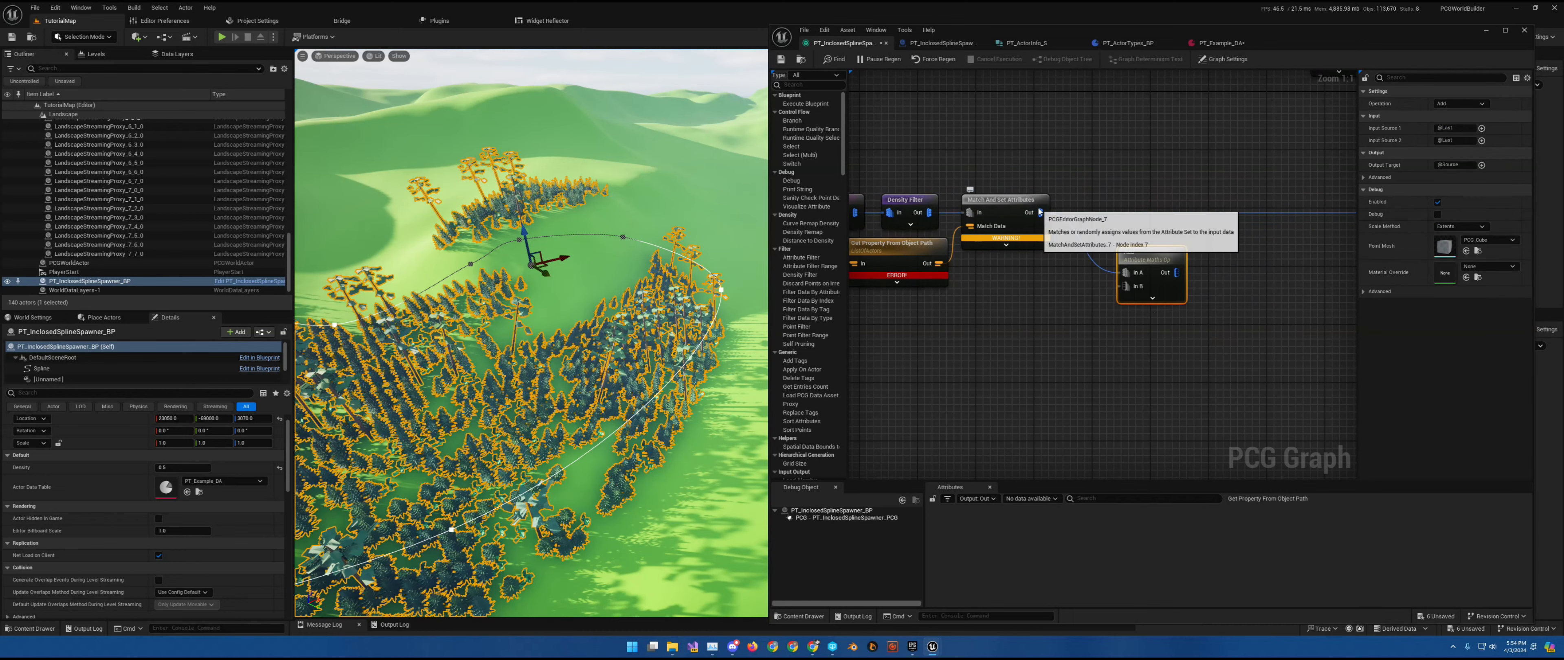
drag(1040, 212, 1138, 250)
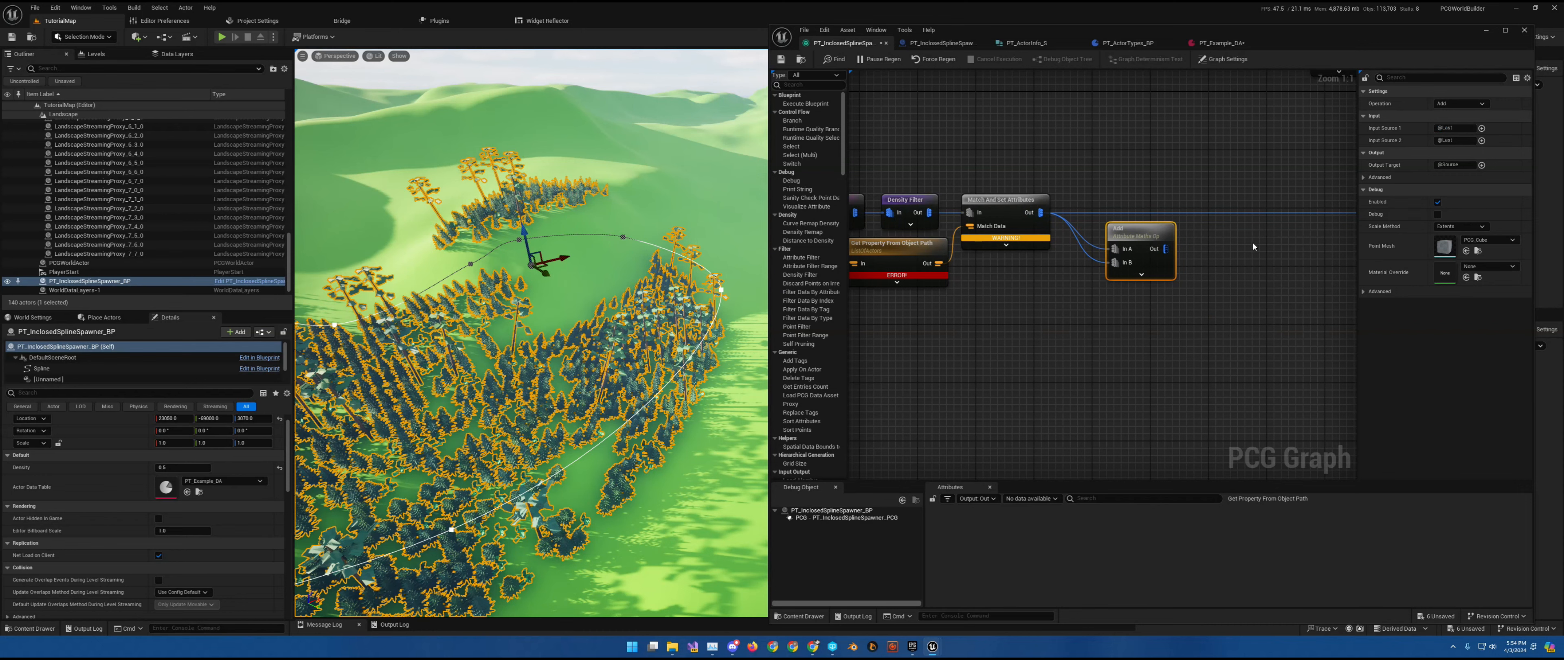
Inspect the Add node's point attributes on the spawner's PCG component and set its Input Source 1 to $Position.Z
key(a)
click(851, 518)
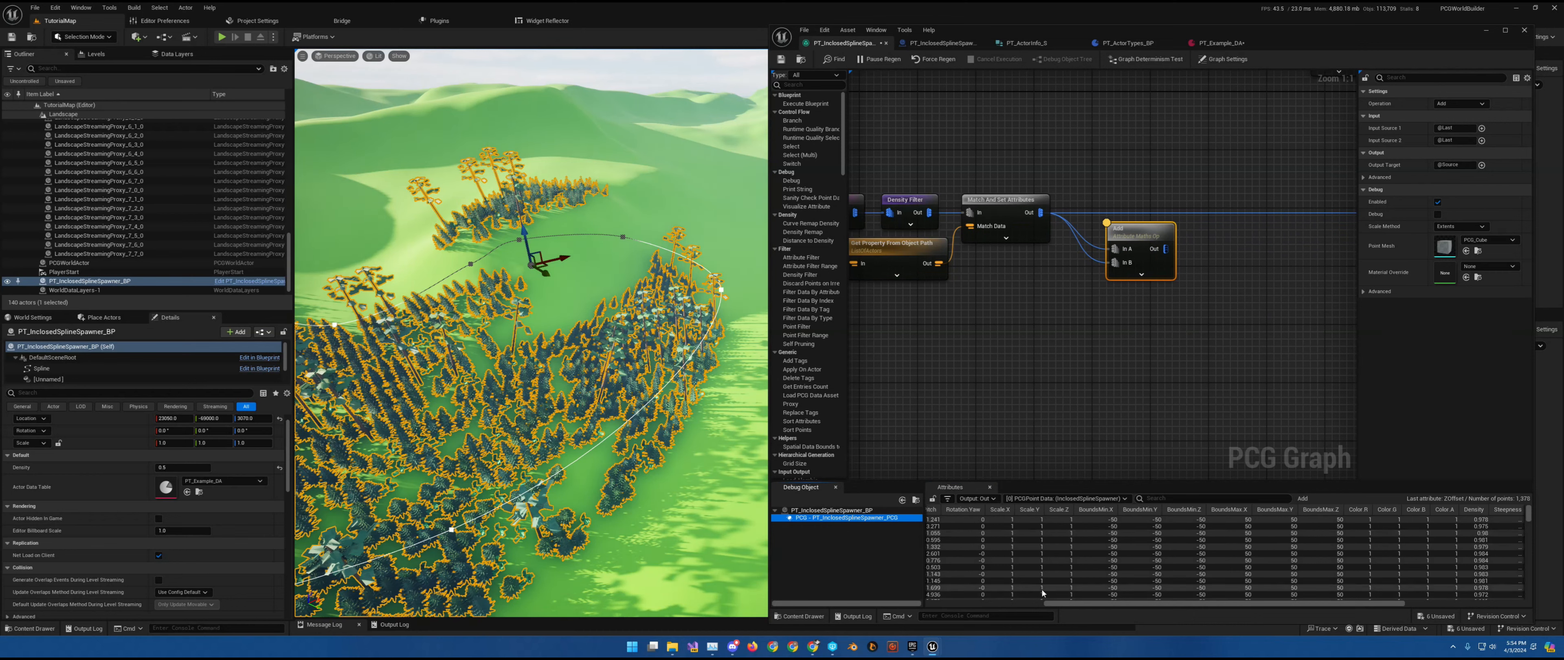
drag(1103, 605, 984, 603)
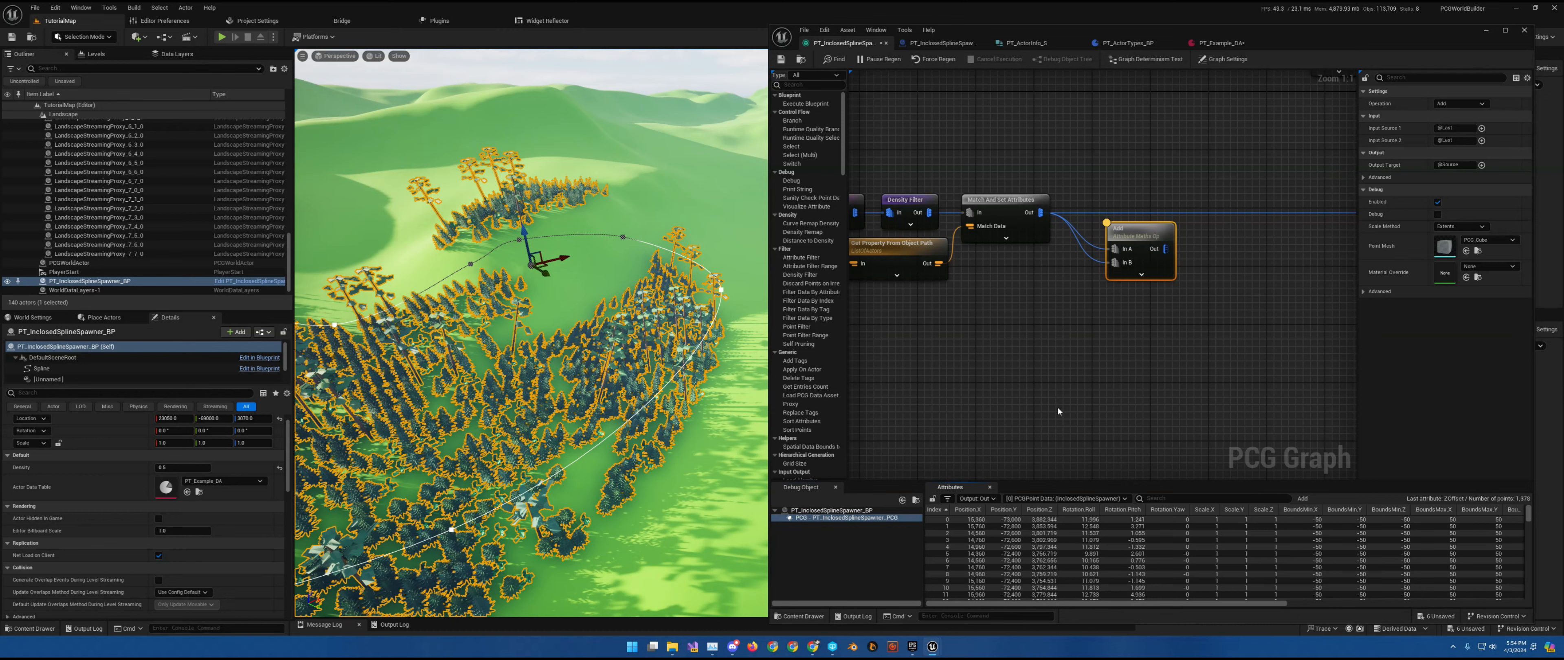
click(1483, 128)
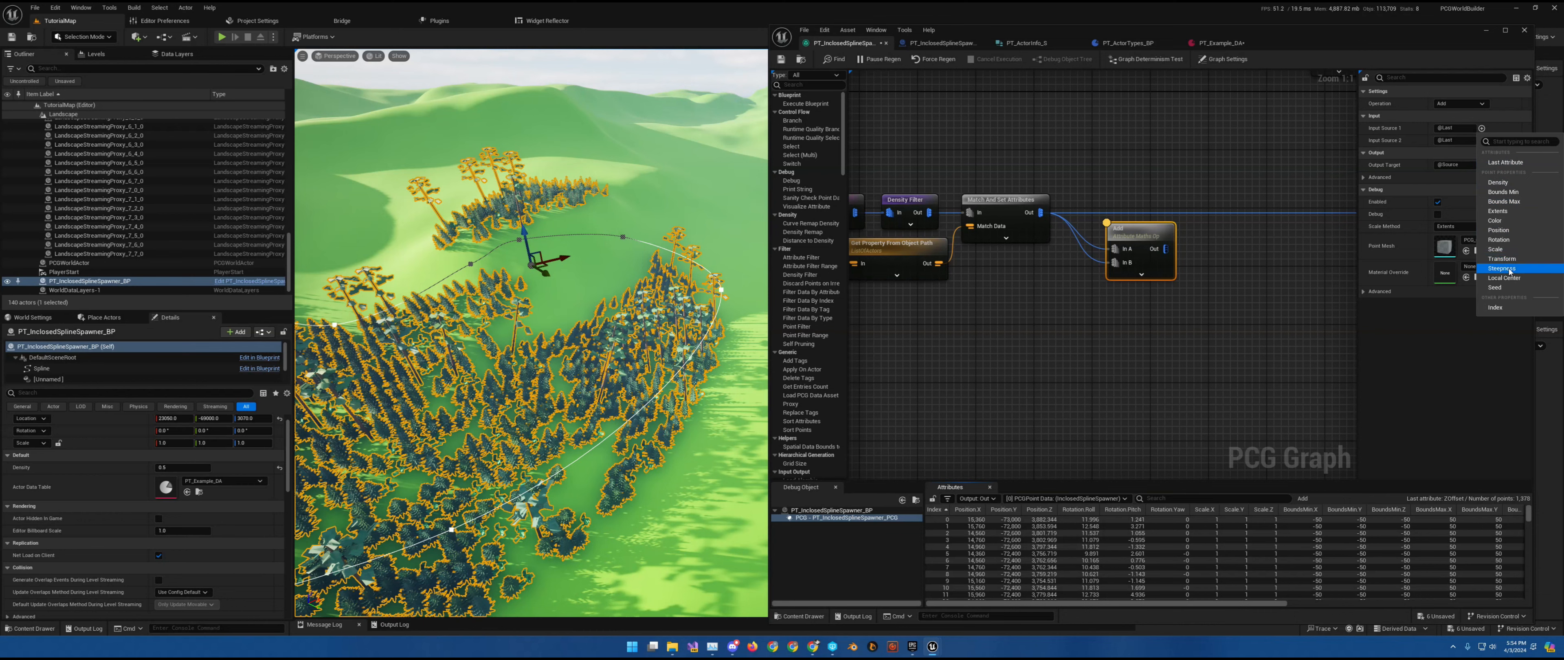
click(1498, 230)
click(1466, 127)
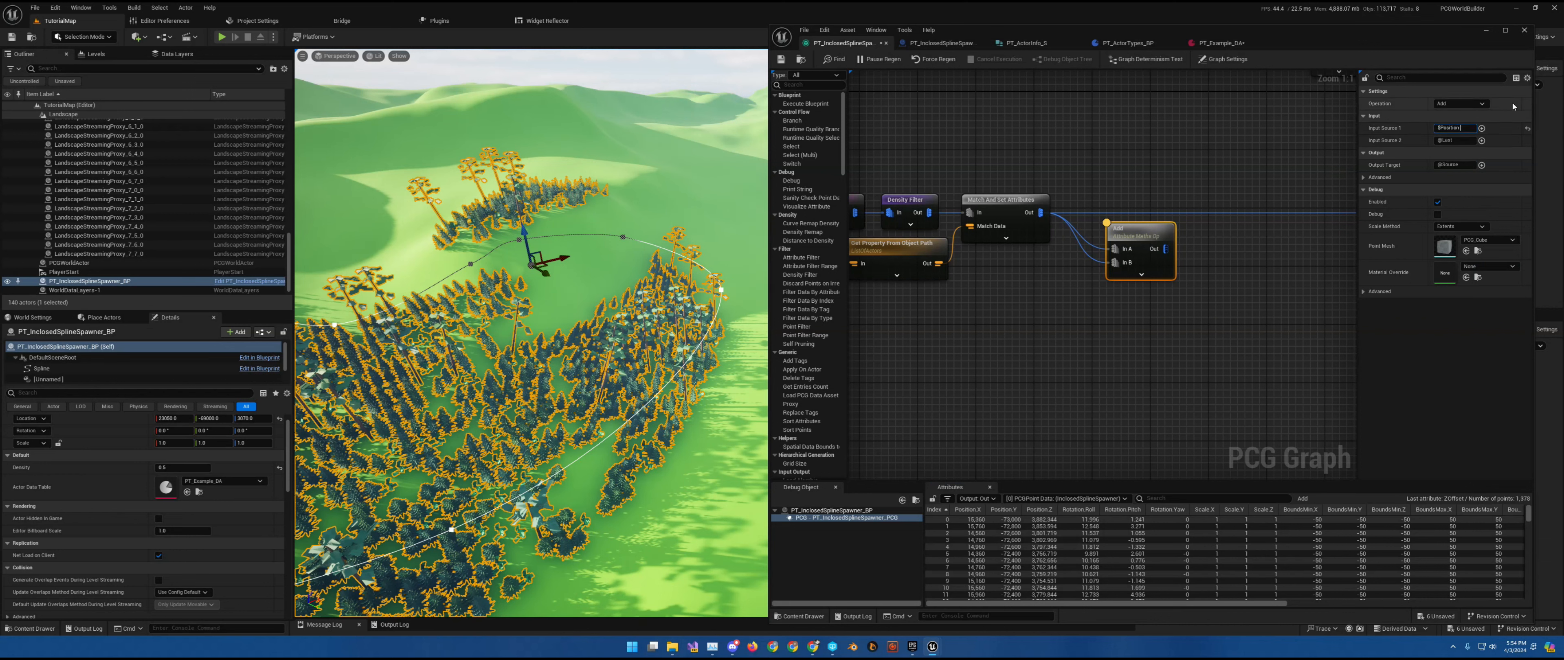
text(.Z)
key(Return)
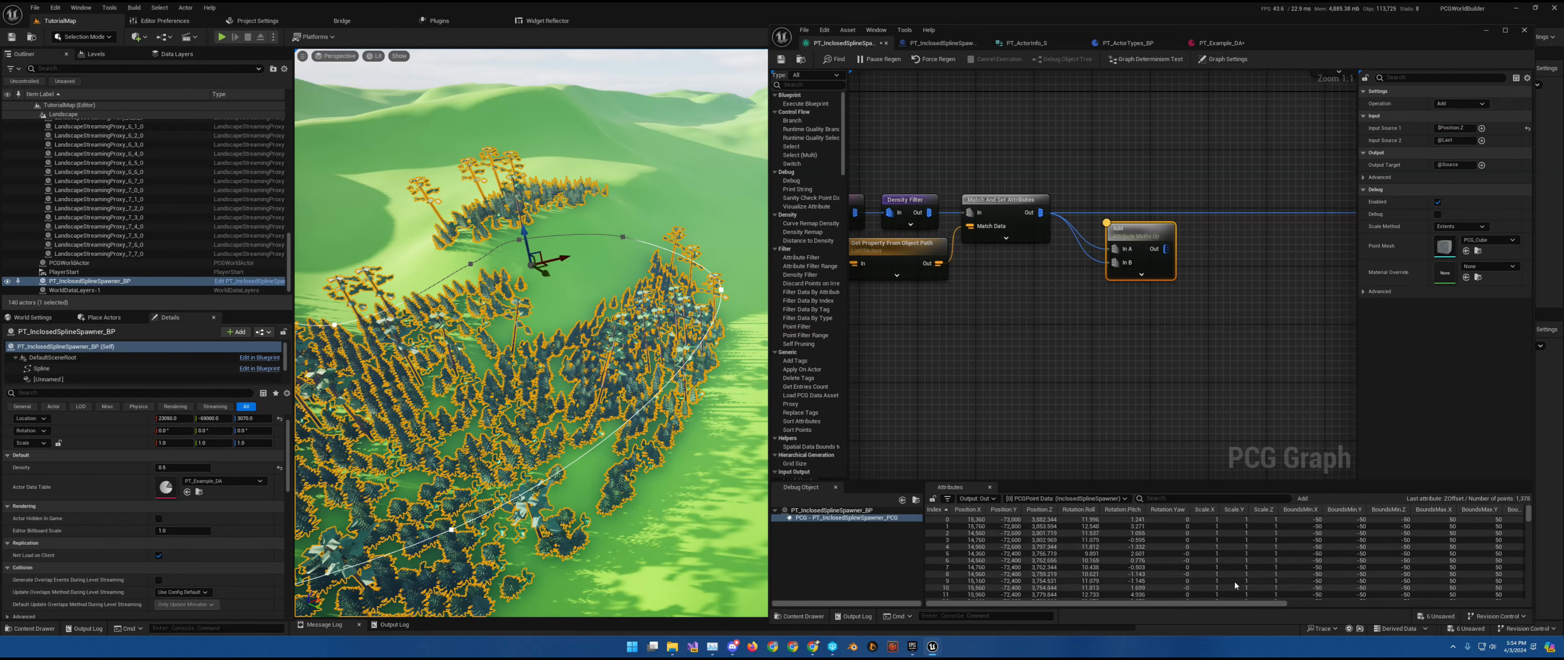
Check the custom attribute columns of the inspected points and set the Add node's Input Source 2 to ZOffset
drag(1243, 607, 1489, 603)
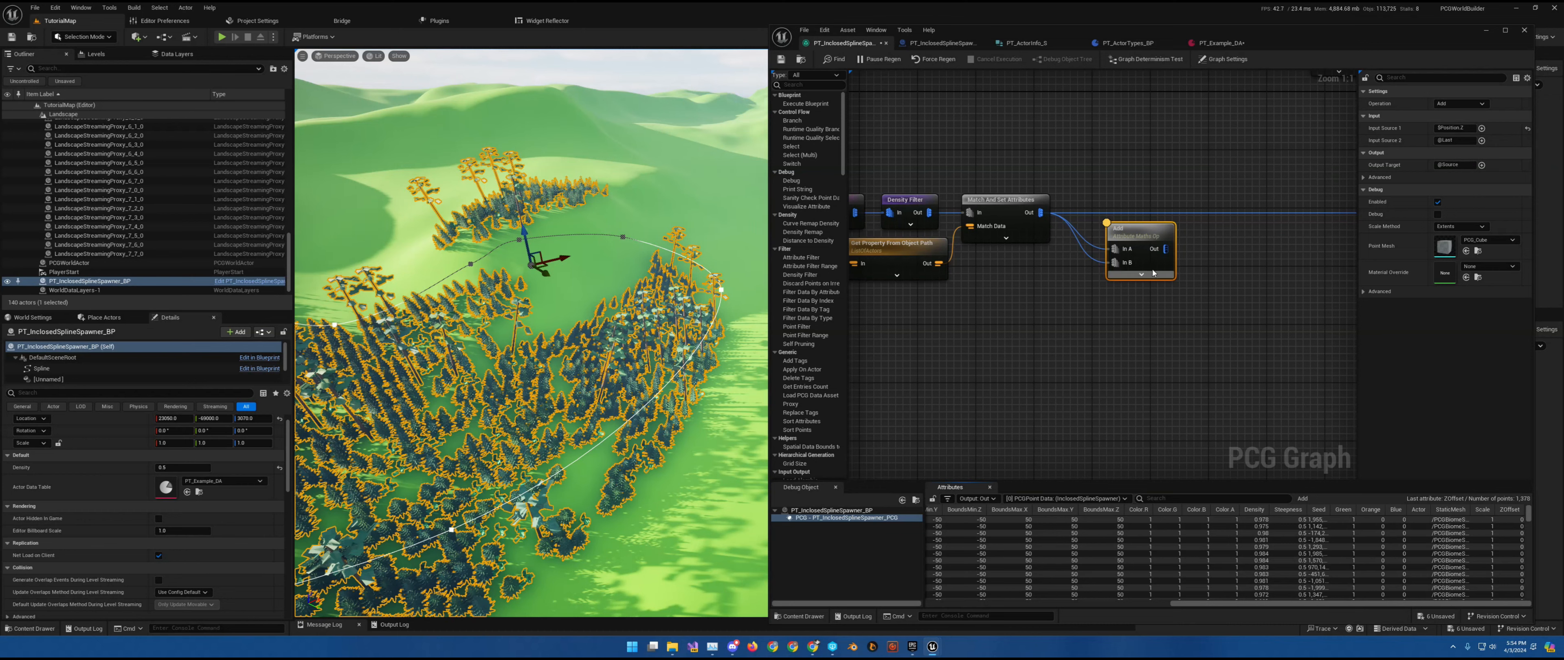
click(1454, 141)
text(Z)
Replace the direct connection into Static Mesh Spawner with the Add node's output, align the Add node with its neighbours, and save the graph
right_drag(1217, 229, 1061, 239)
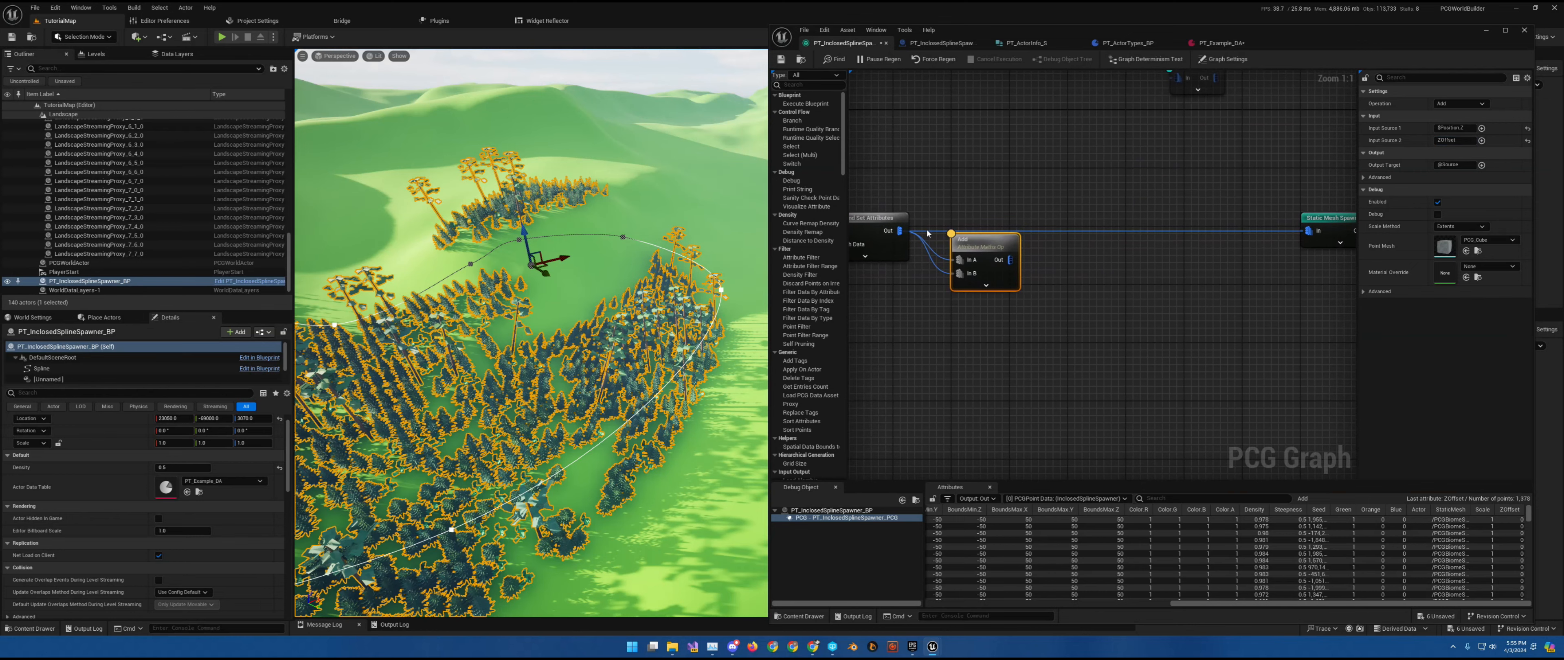
ctrl+click(1307, 234)
click(1100, 242)
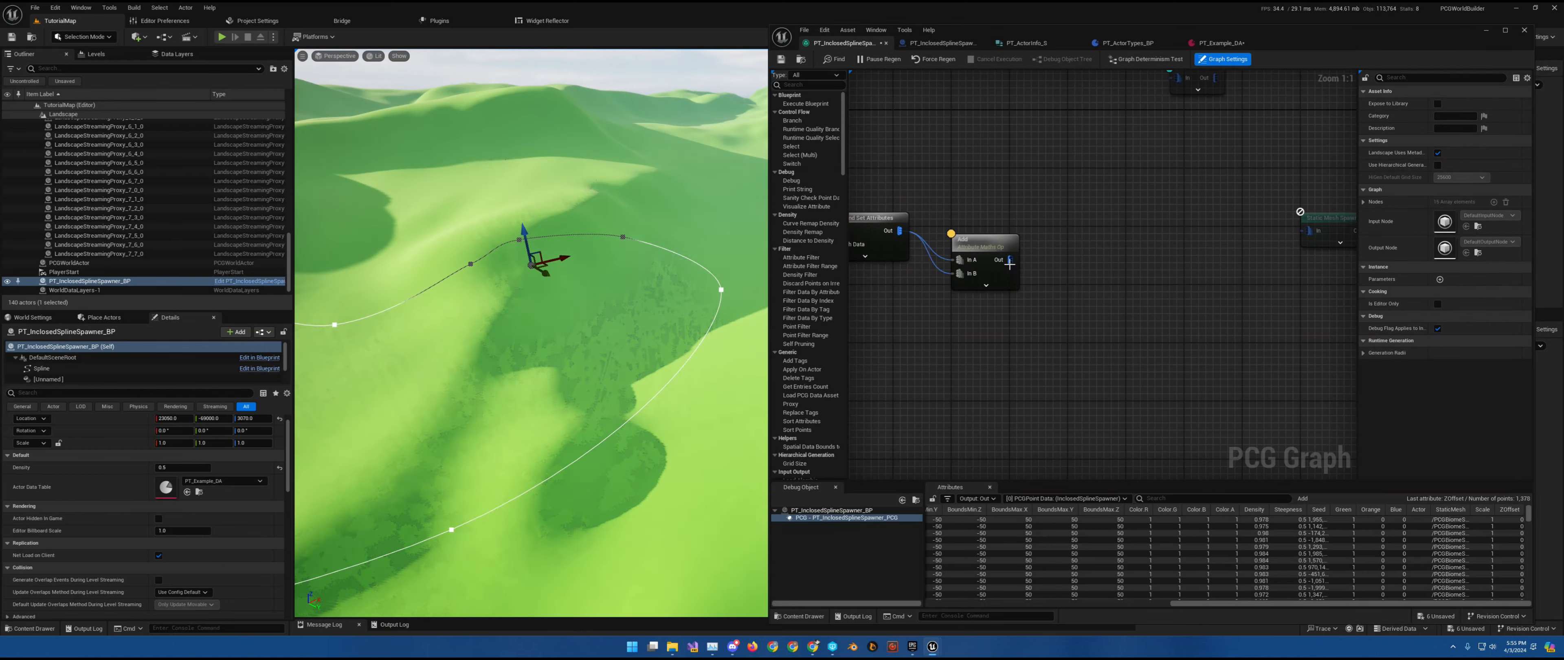
drag(1010, 260, 1309, 231)
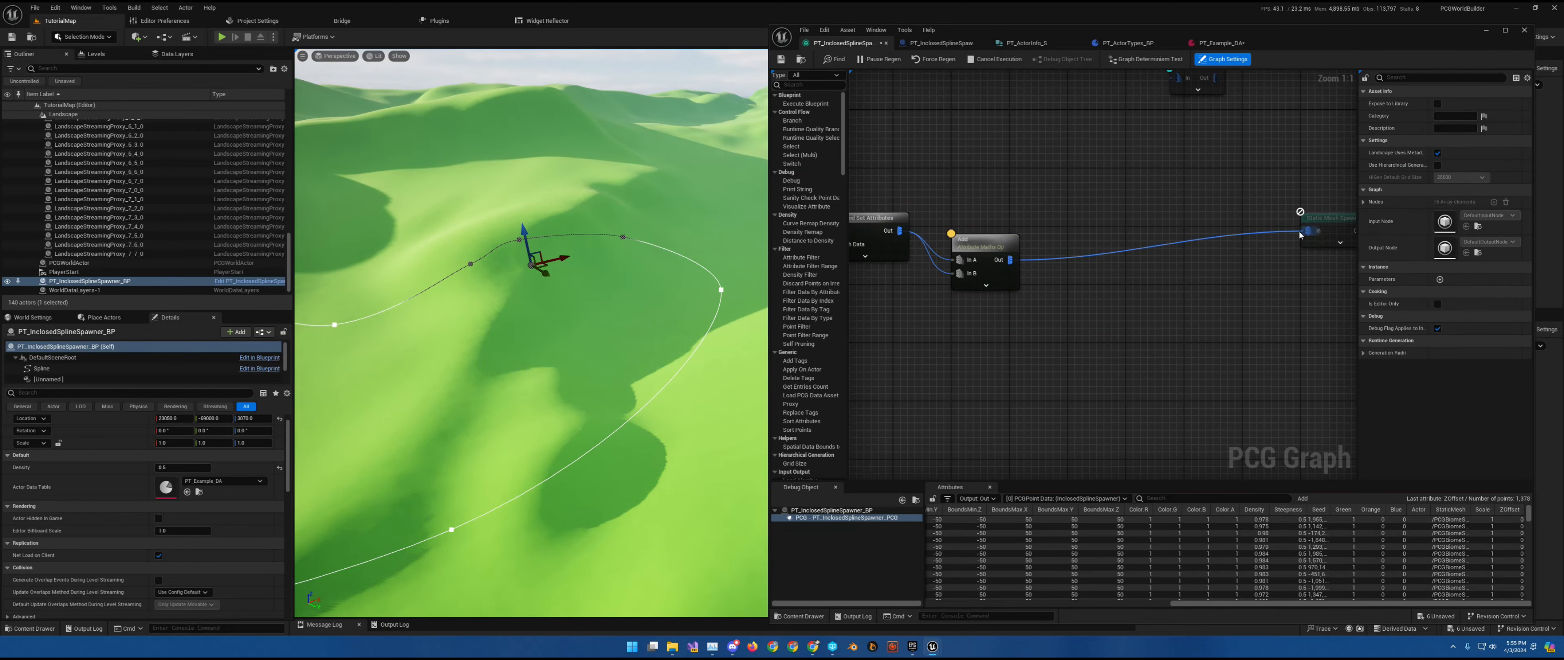
drag(973, 244, 973, 215)
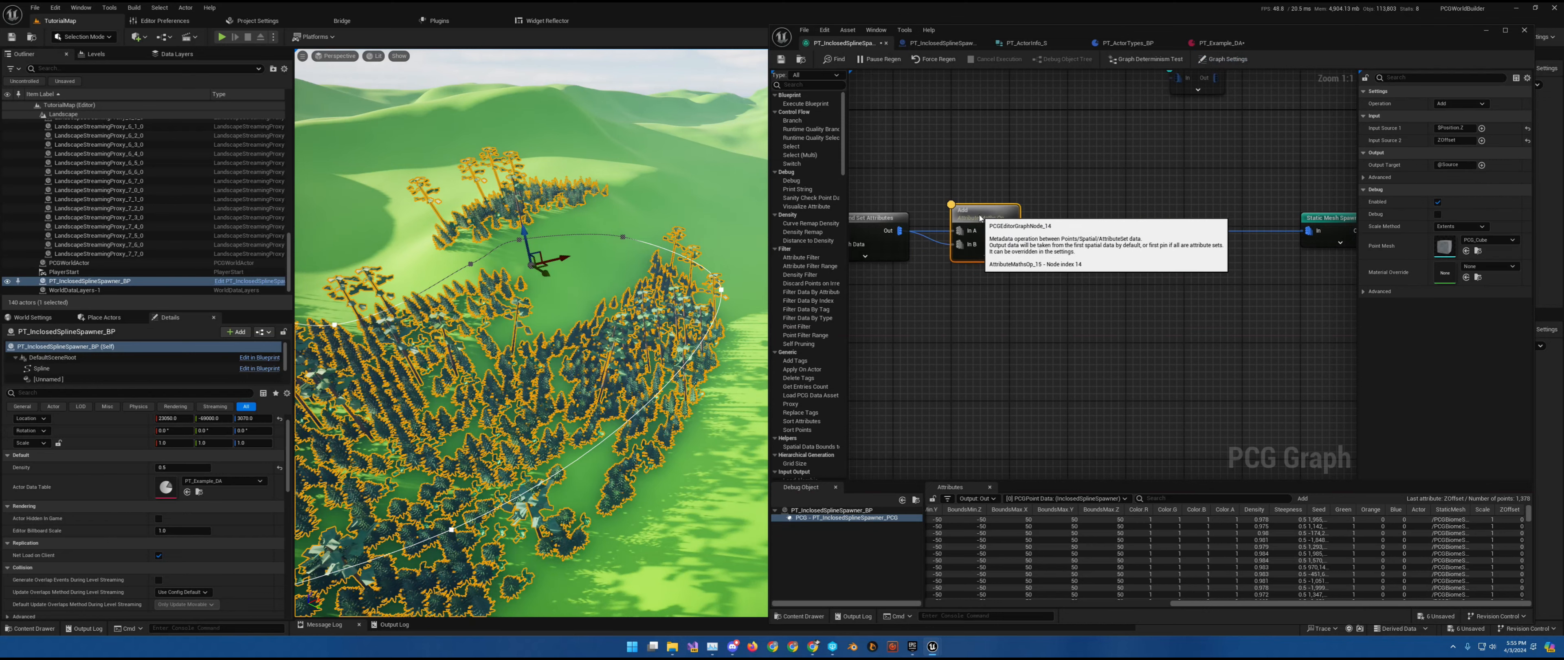
click(781, 59)
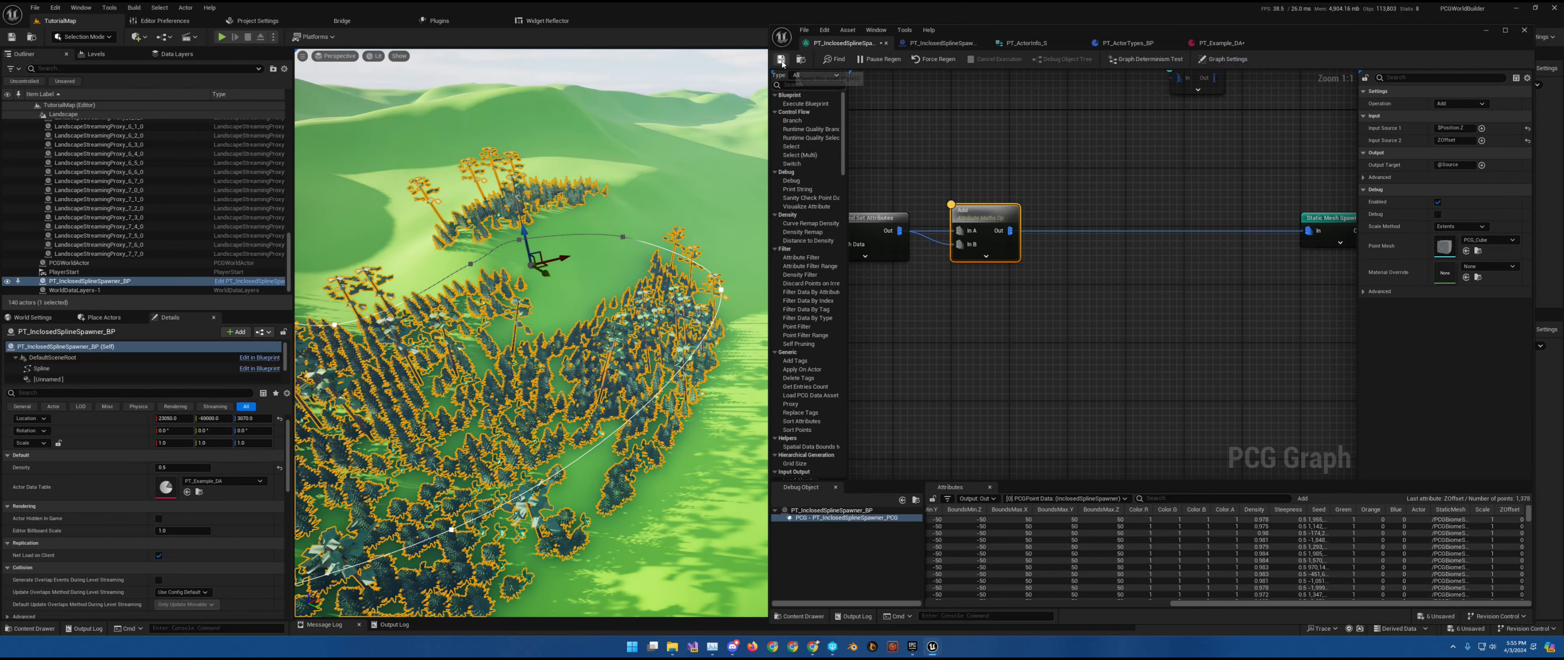
Test ZOffset values of 50 and 500 on the PCG_Pine_01 entry in PT_Example_DA with the trees in close view, and restore it to 0
click(1221, 44)
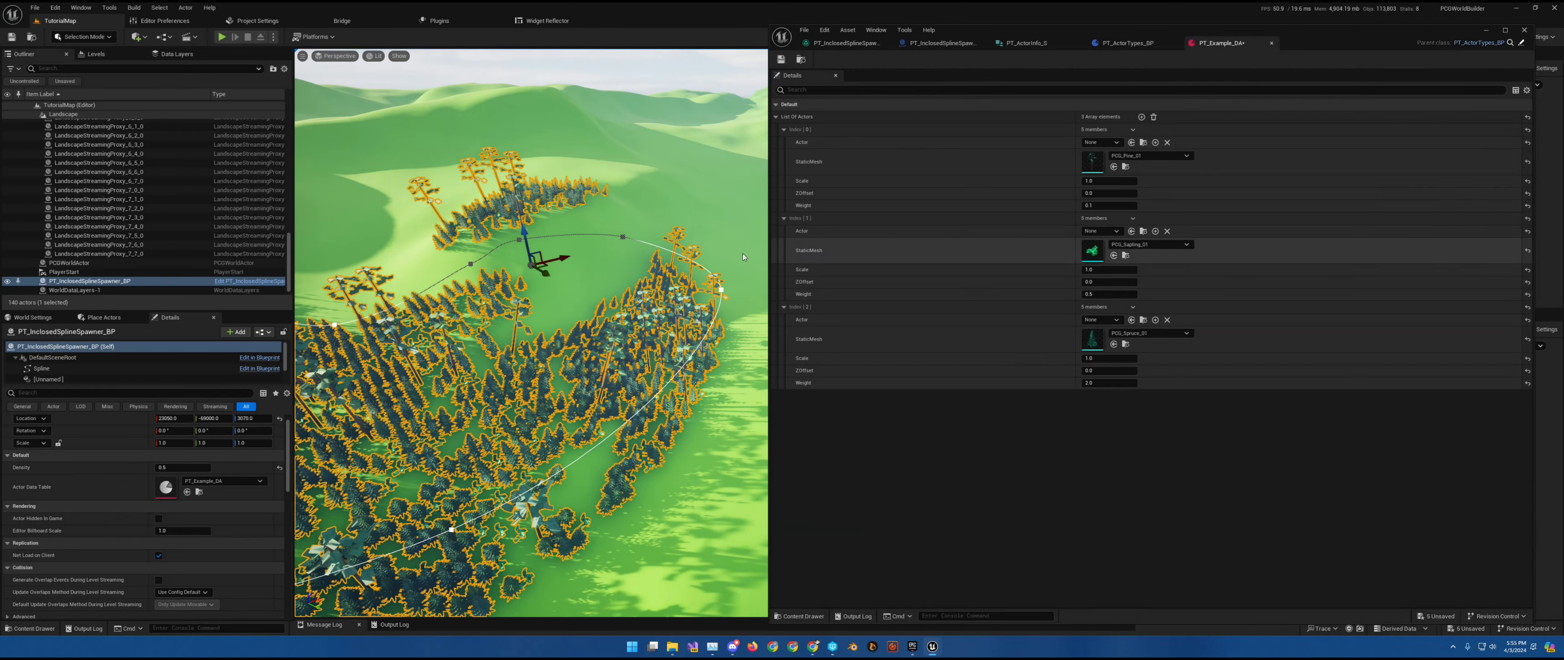
key(w)
right_drag(531, 333, 507, 286)
key(s)
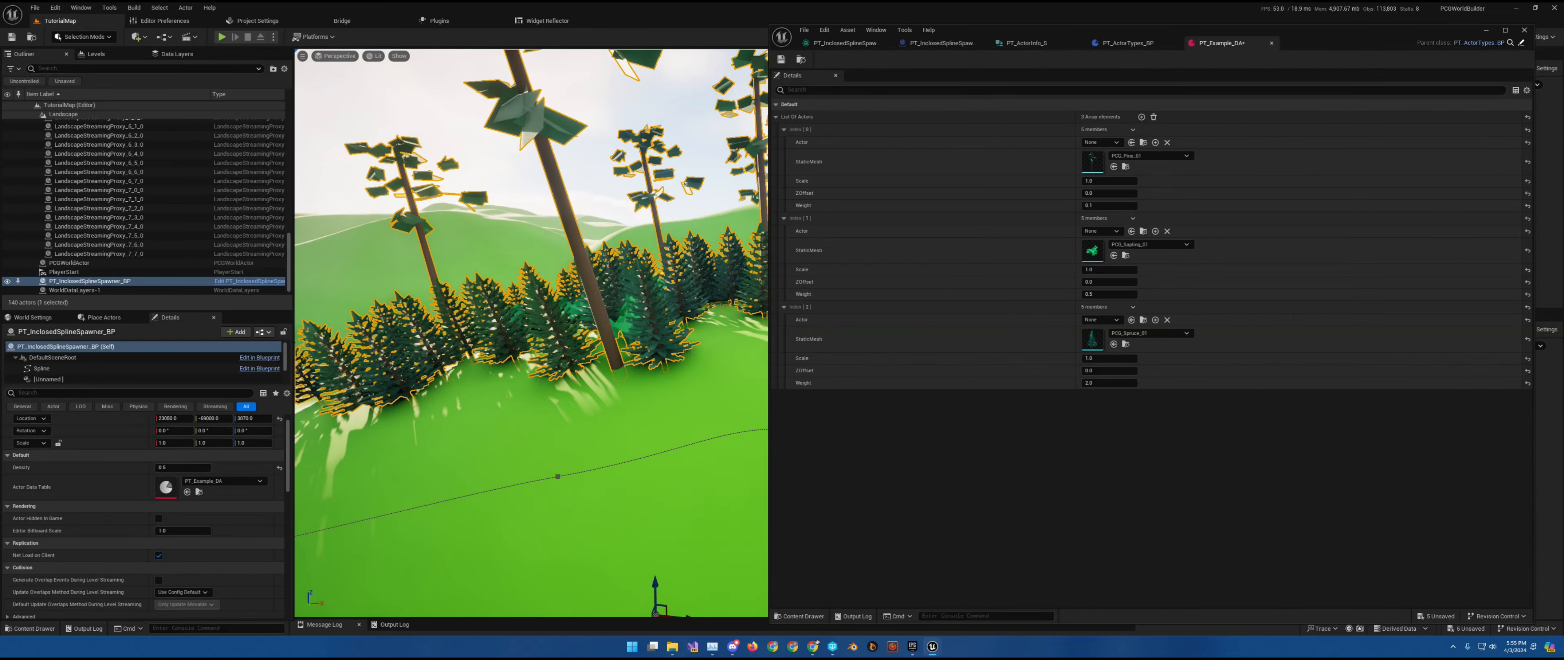
click(1109, 193)
text(50)
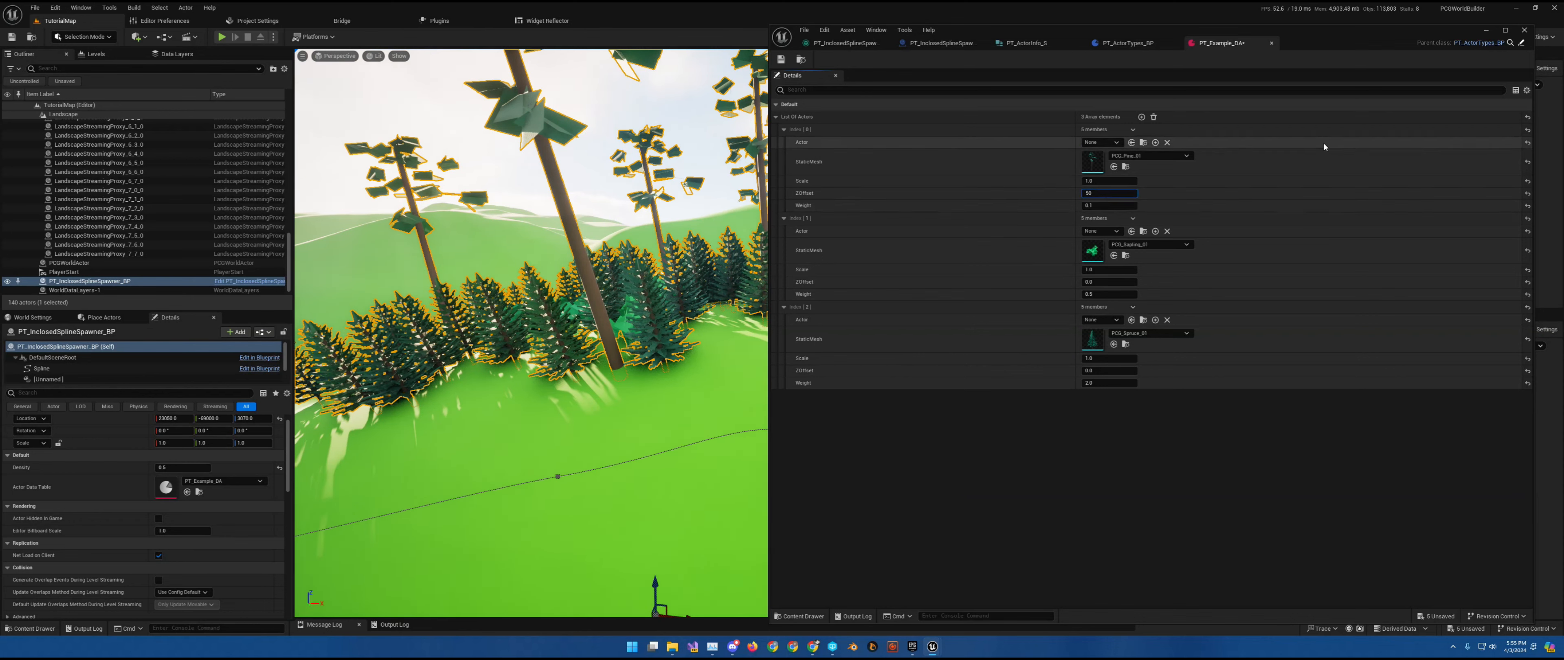
key(Return)
text(500)
key(Return)
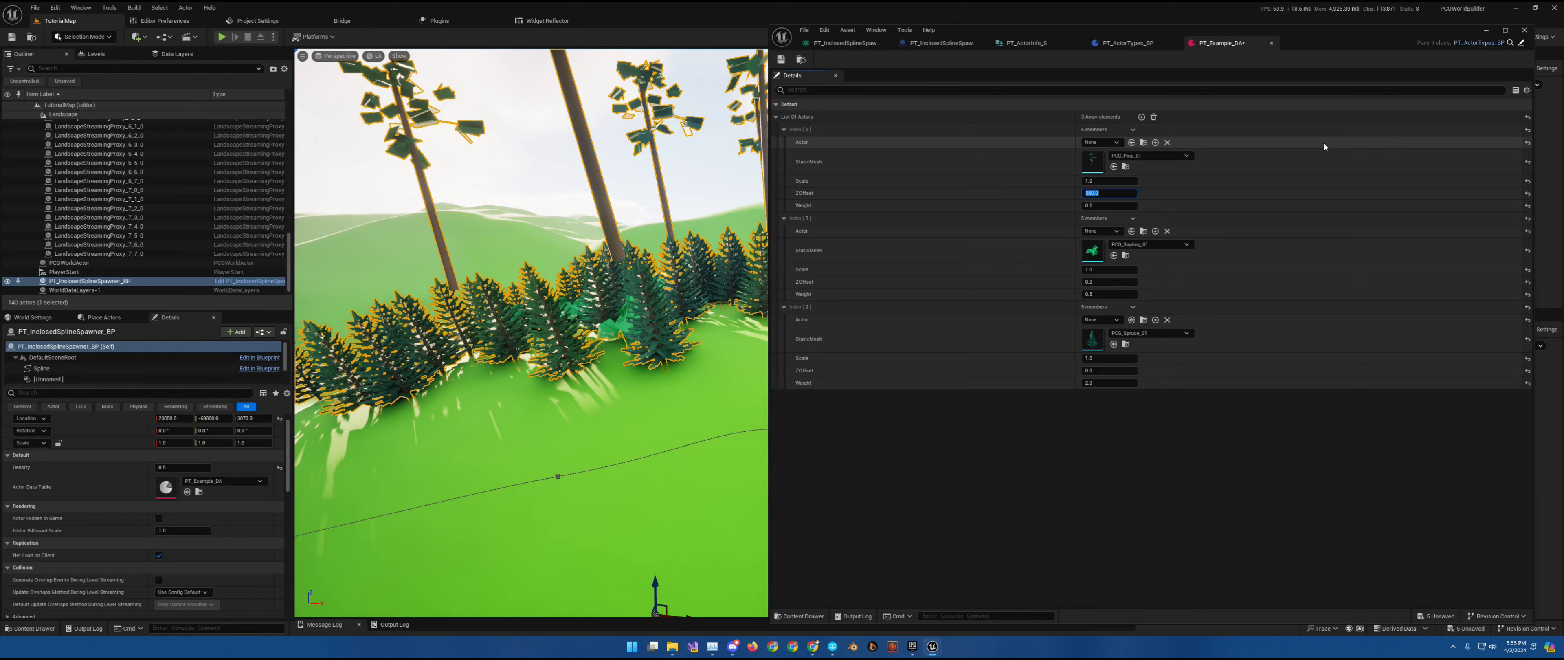
text(0)
key(Return)
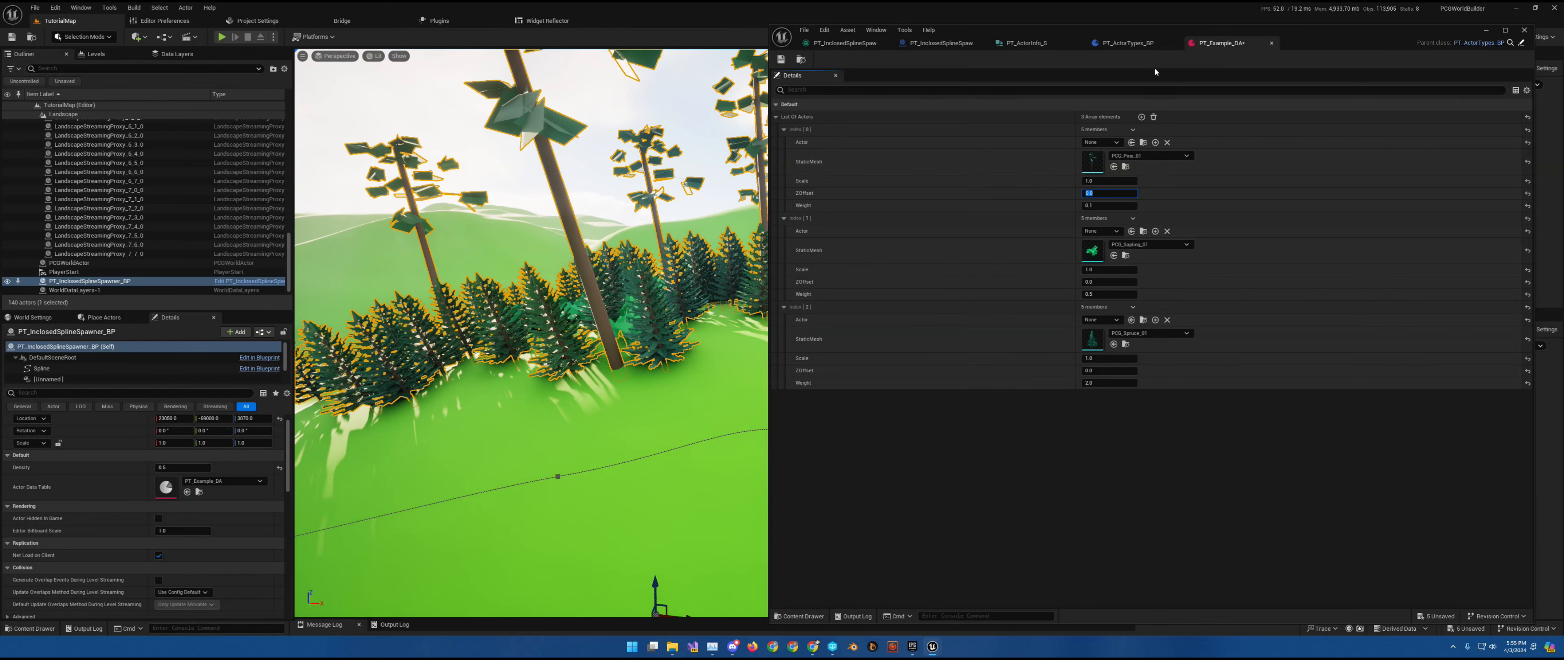
Detach the Add node from Static Mesh Spawner in the PCG graph and place a Multiply node after it, with Add feeding both inputs
click(1125, 43)
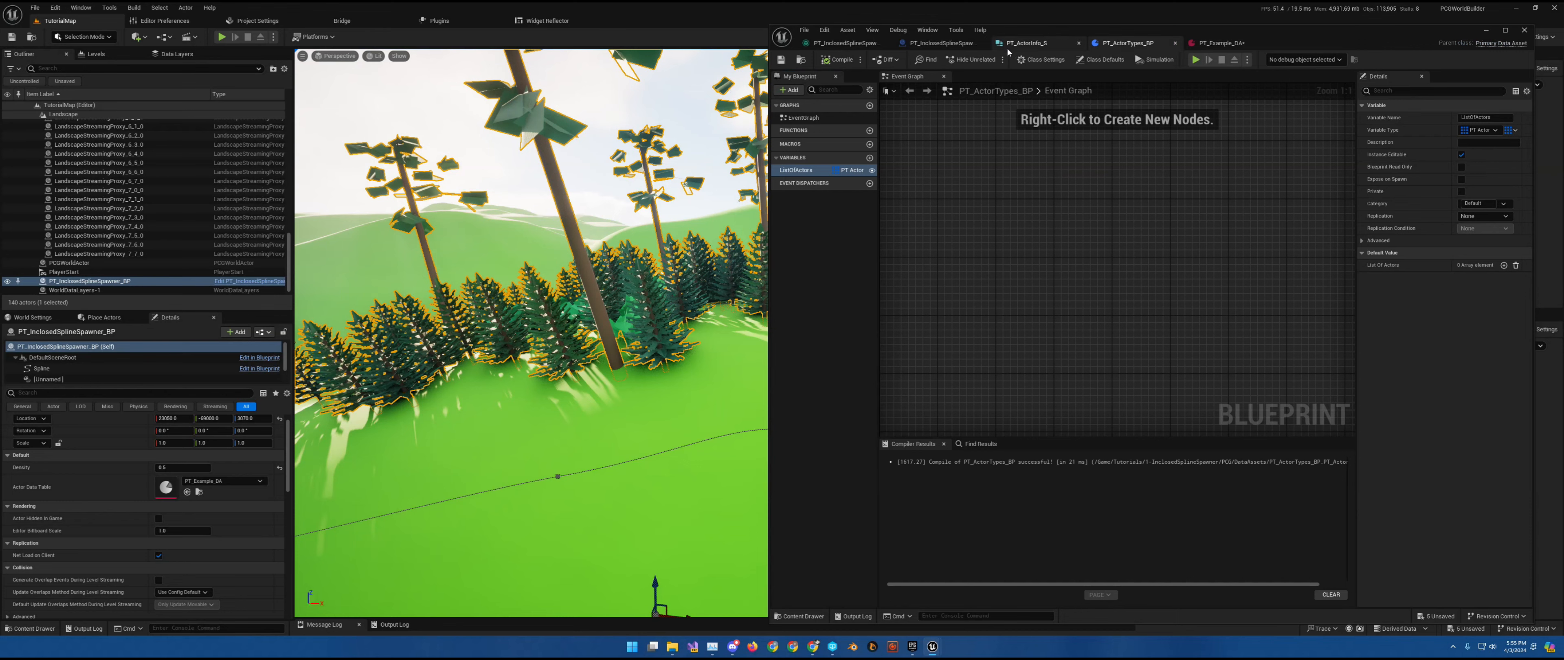
click(951, 44)
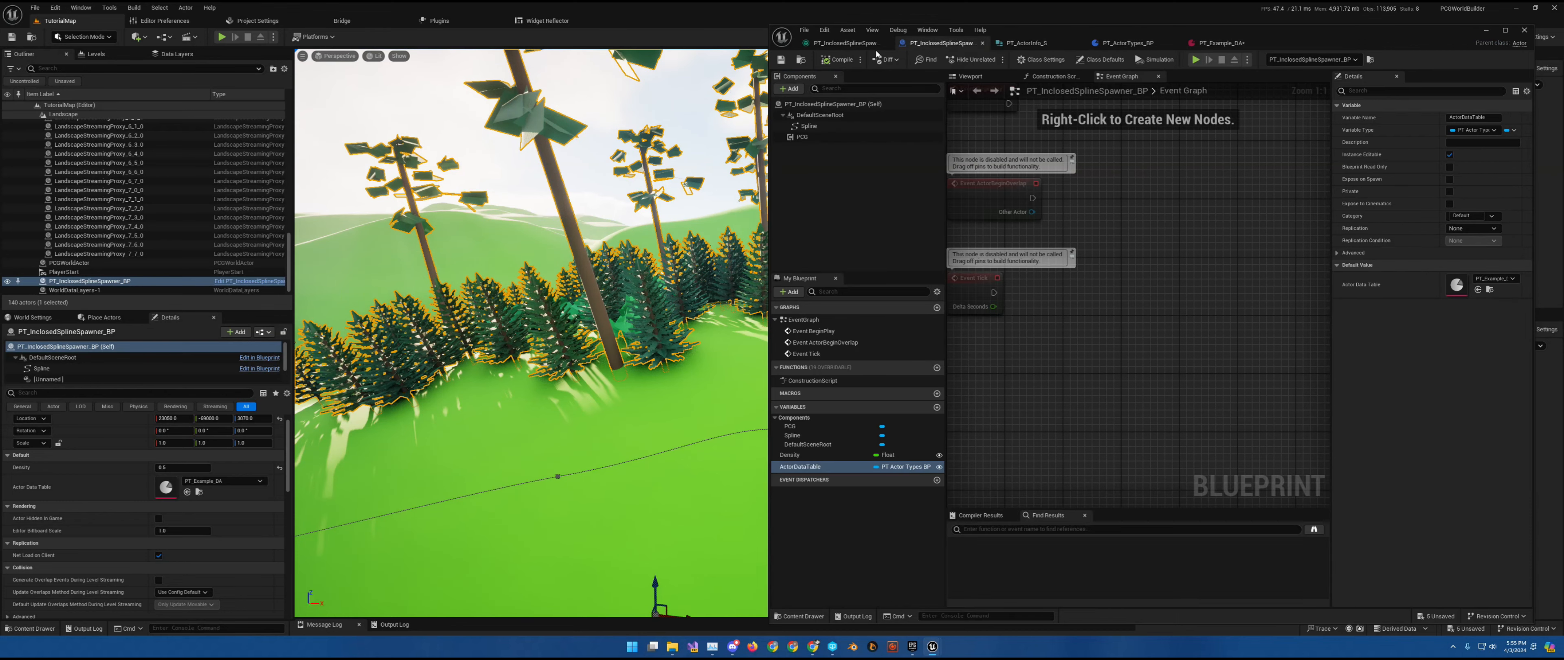
click(845, 44)
right_drag(1144, 233, 1172, 250)
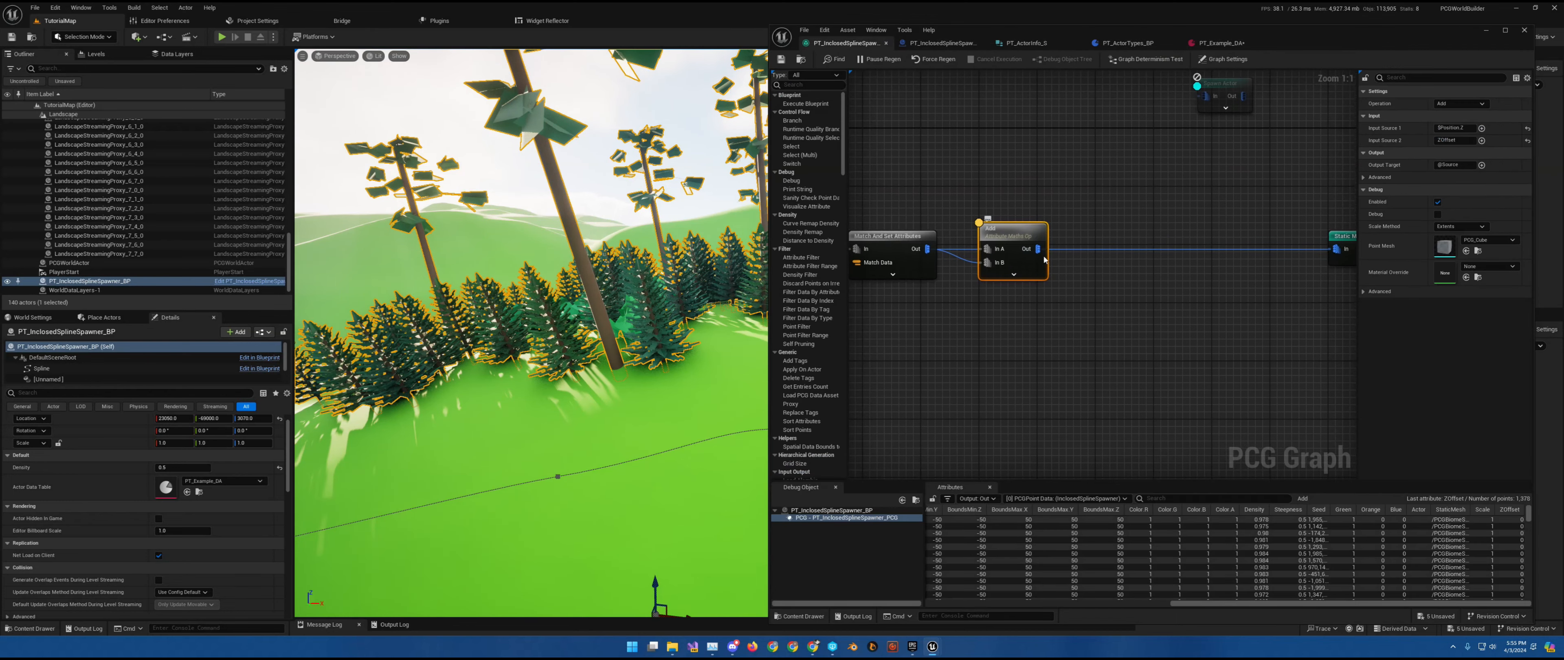
ctrl+drag(1039, 251, 1142, 258)
click(1064, 230)
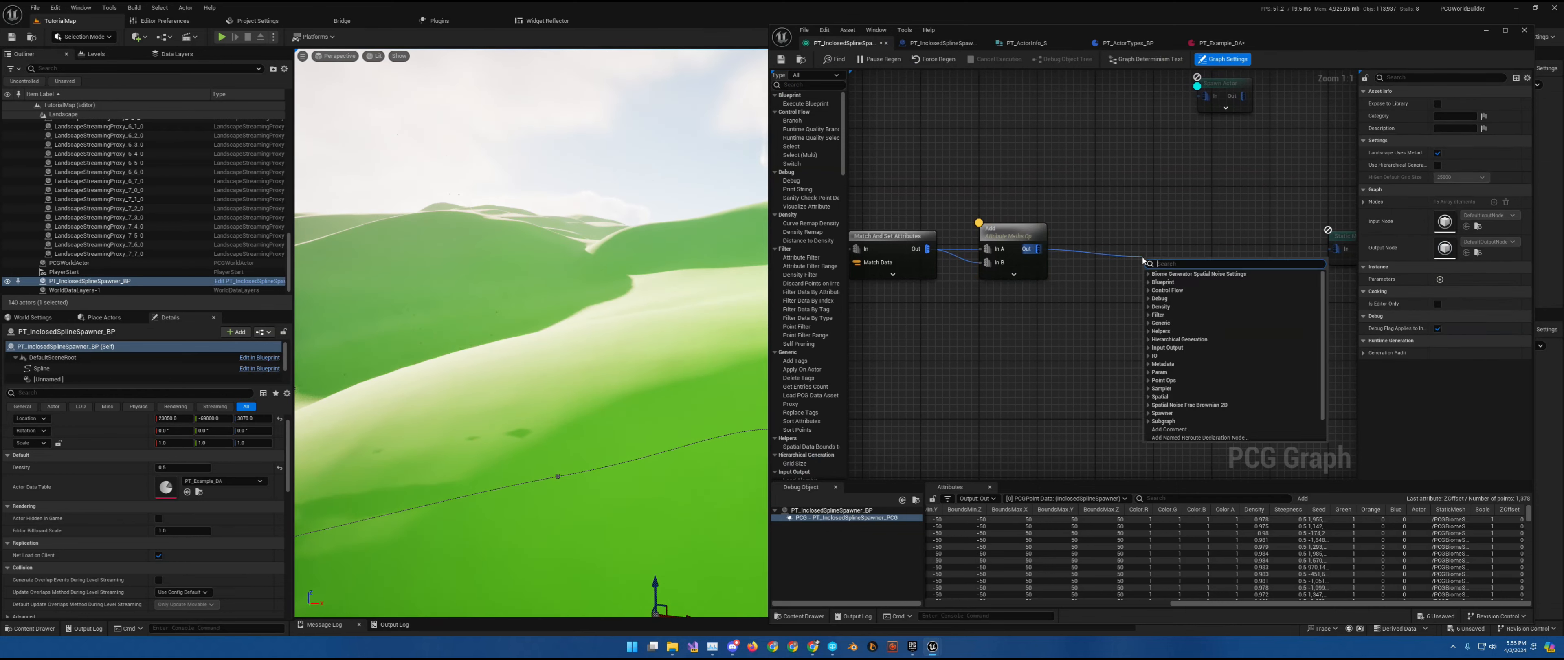
text(mult)
key(Return)
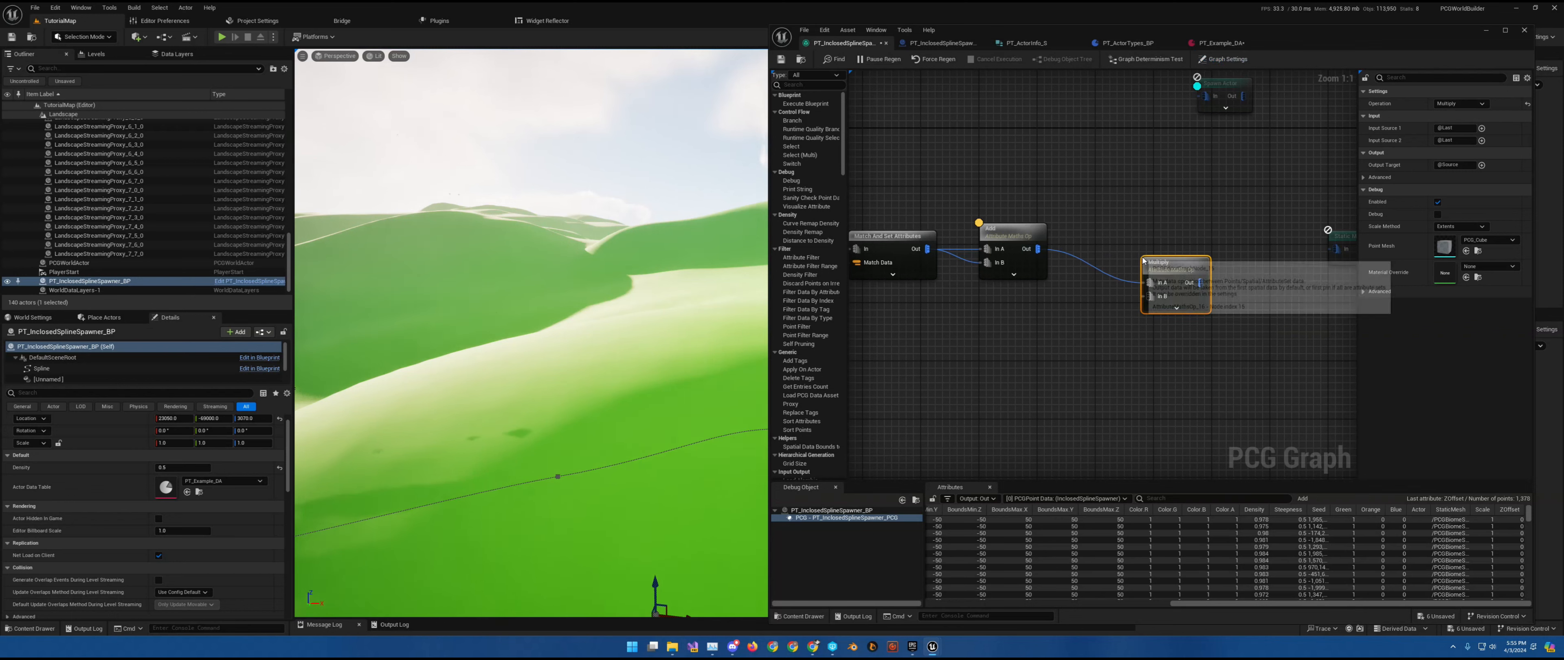
drag(1169, 265, 1115, 231)
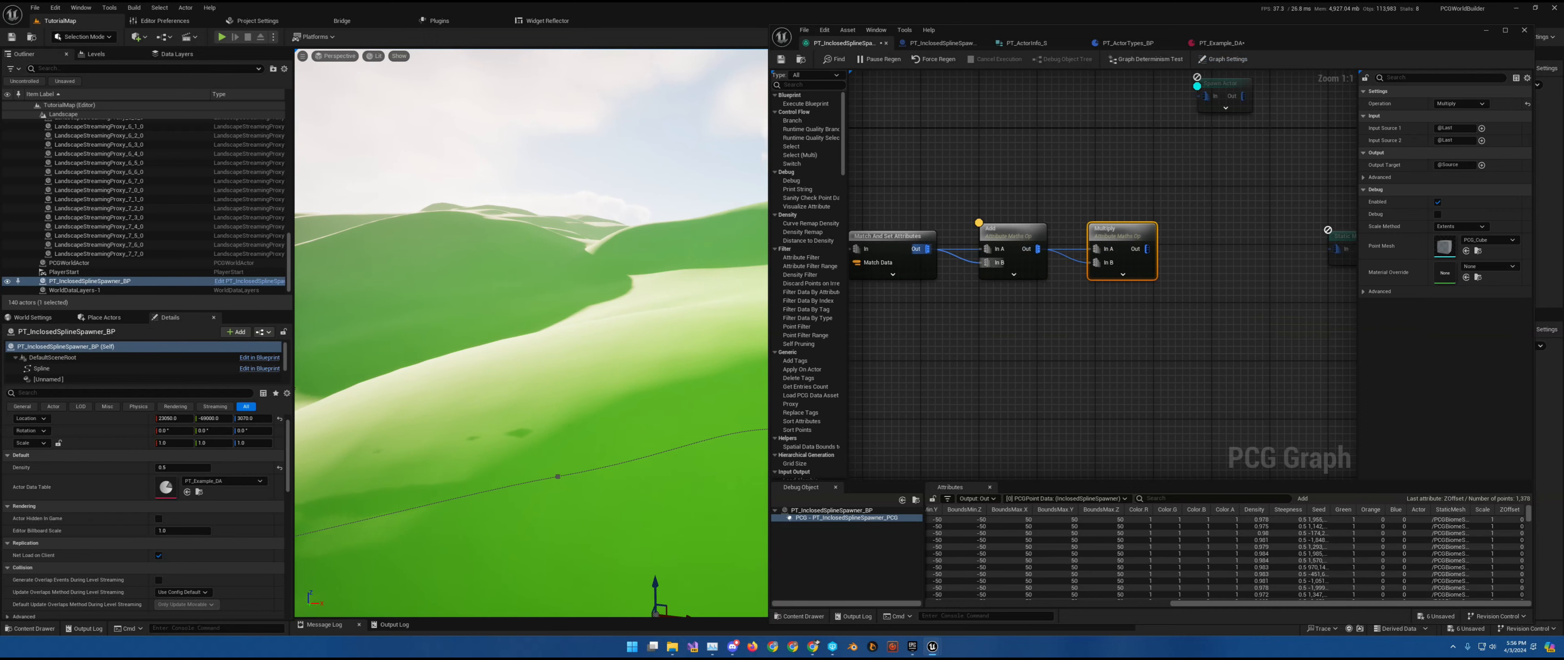
Set Multiply's Input Source 1 to $Scale and Input Source 2 to Scale, and connect its output to Static Mesh Spawner
click(1482, 128)
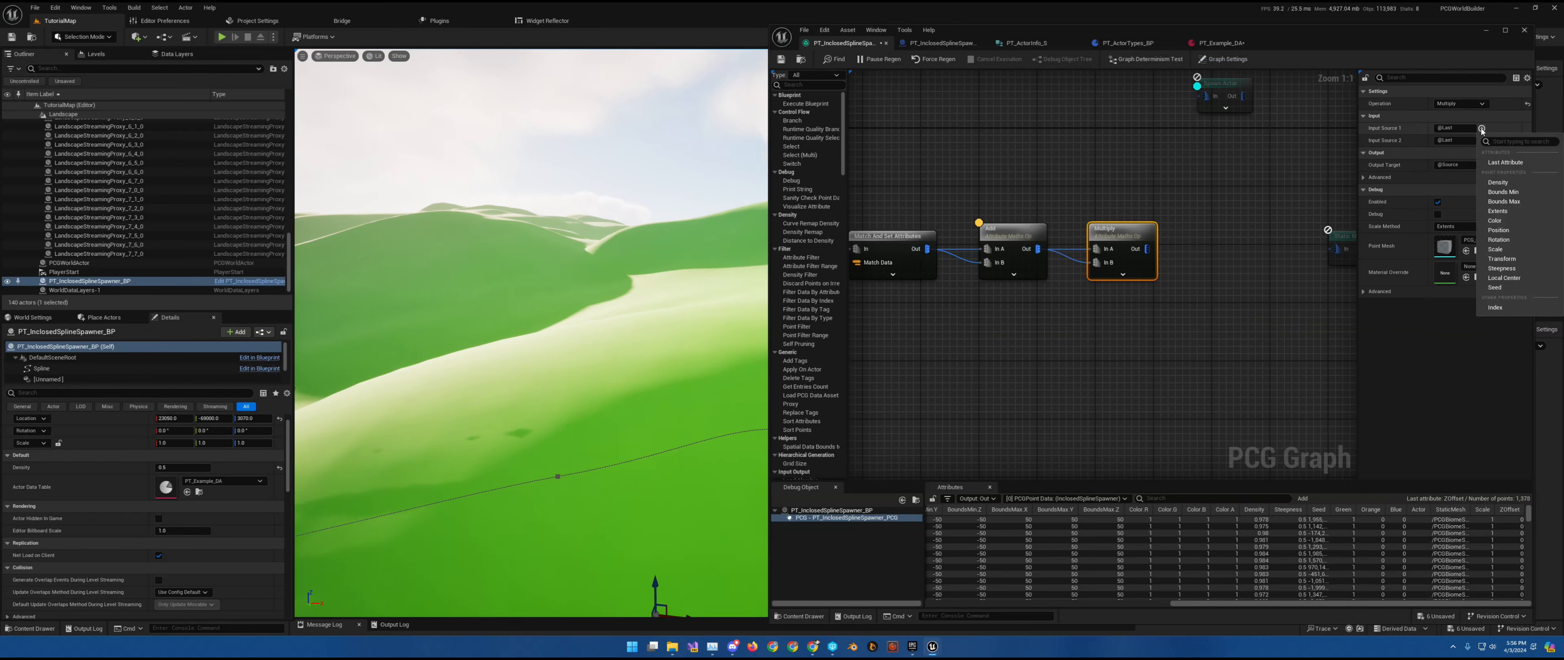
click(1509, 248)
click(1455, 141)
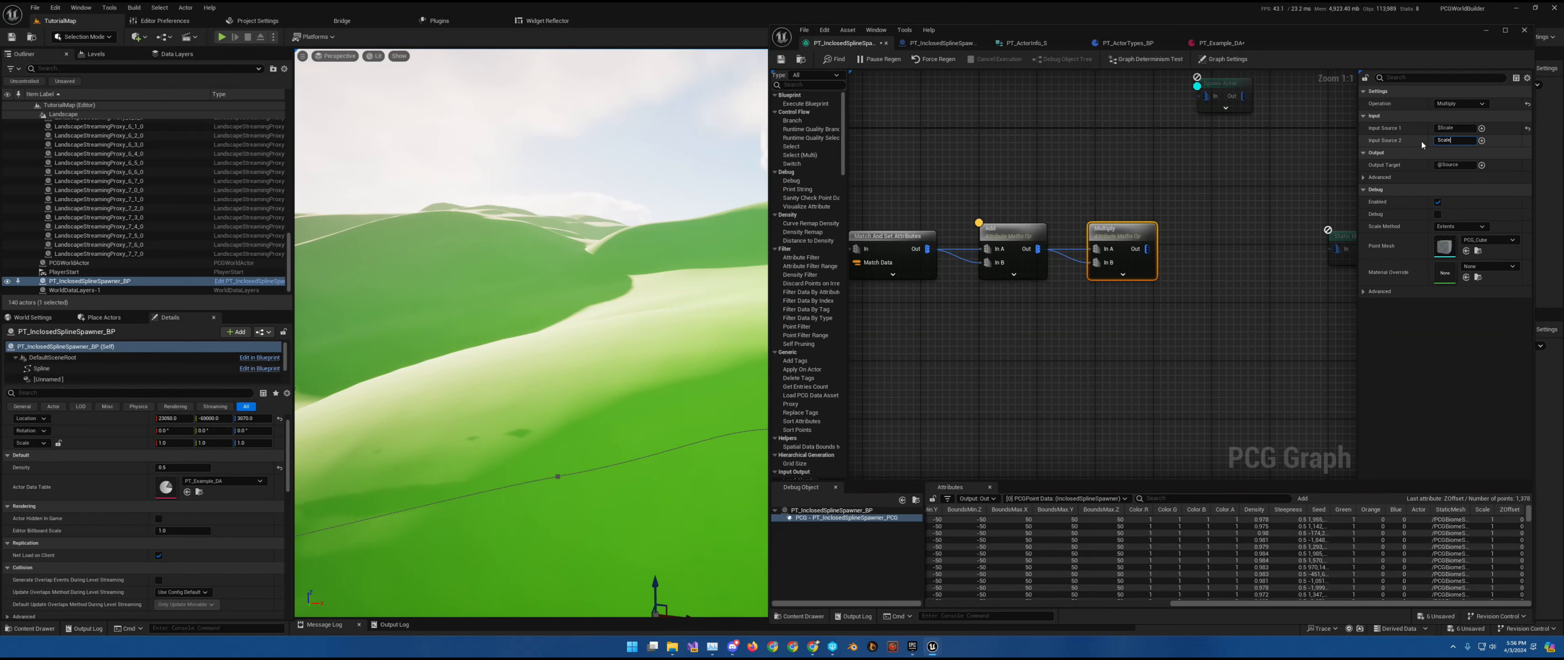
key(Return)
drag(1146, 249, 1343, 255)
drag(1339, 254, 1337, 250)
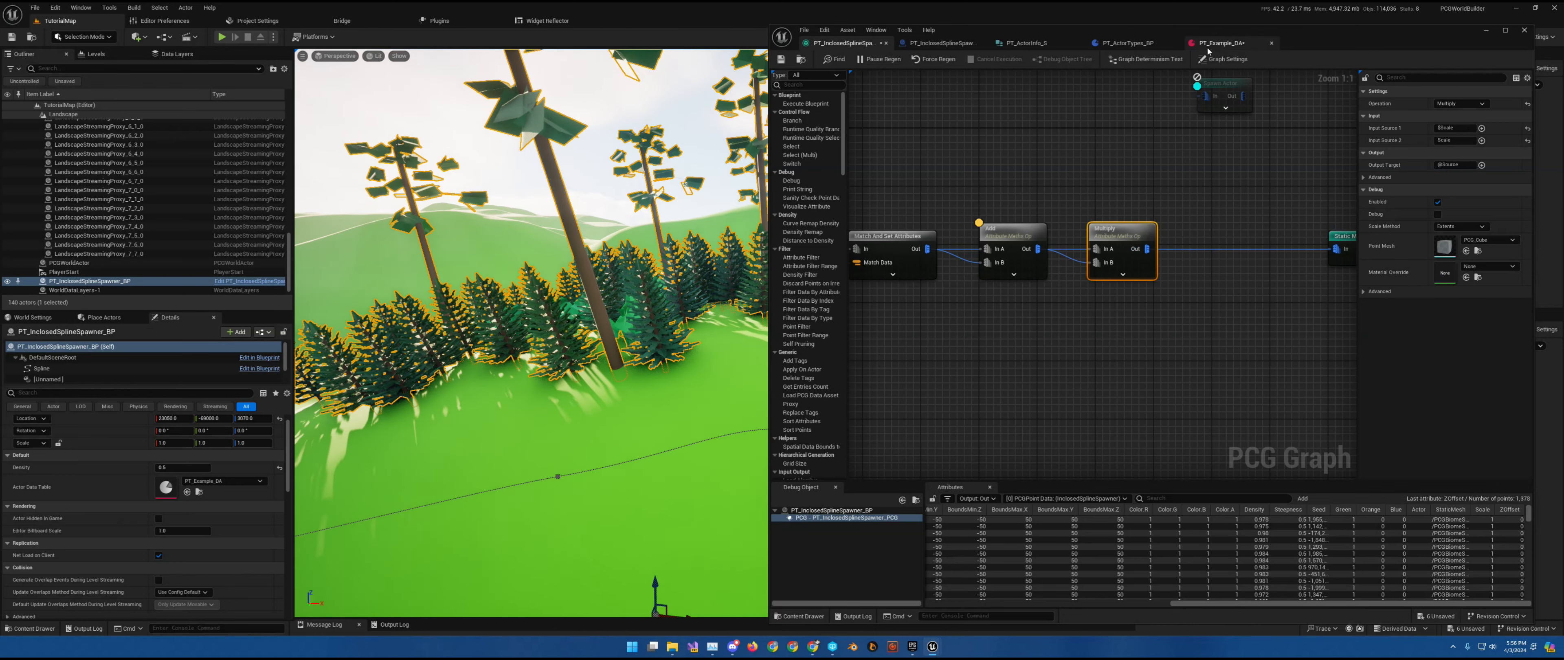
Test Scale values of 0.5 and 2 on the PCG_Pine_01 entry in PT_Example_DA, and restore it to 1
click(1221, 42)
click(1109, 182)
text(0.5)
key(Return)
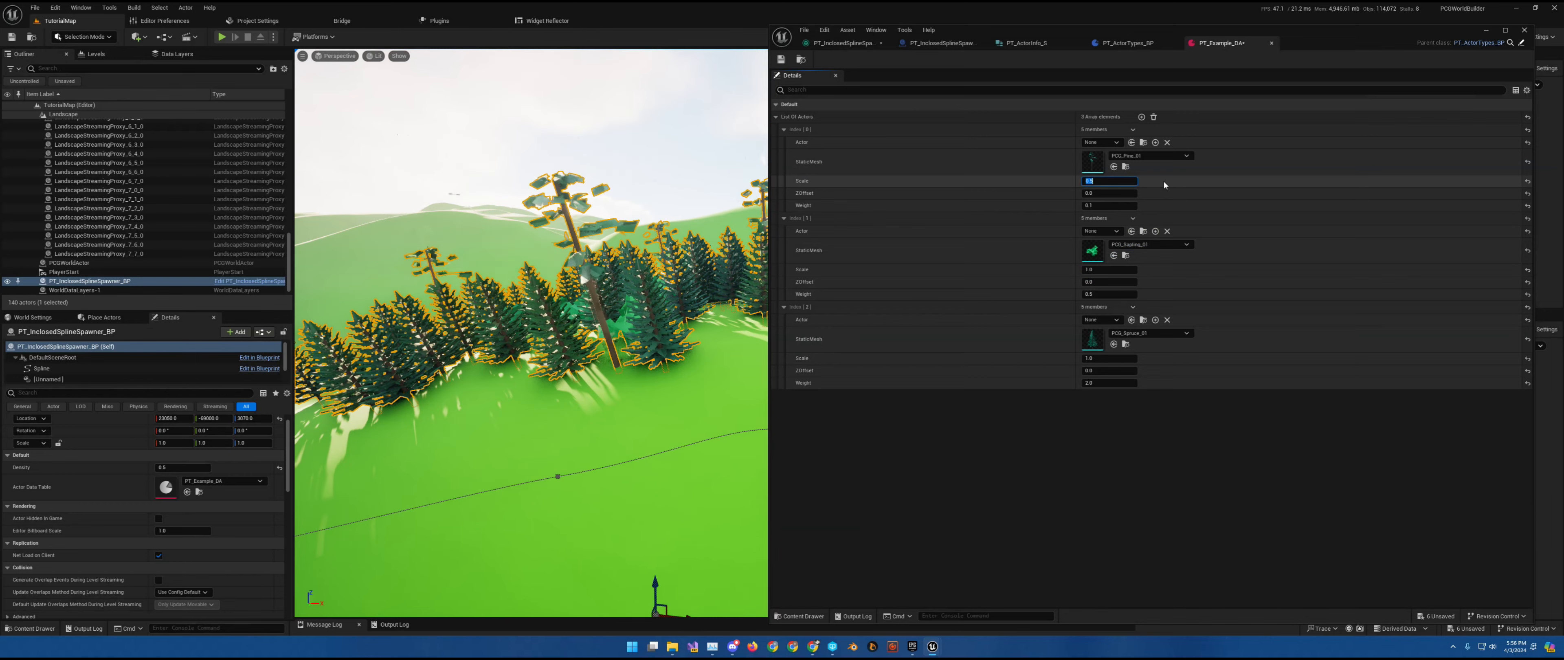
text(2)
key(Return)
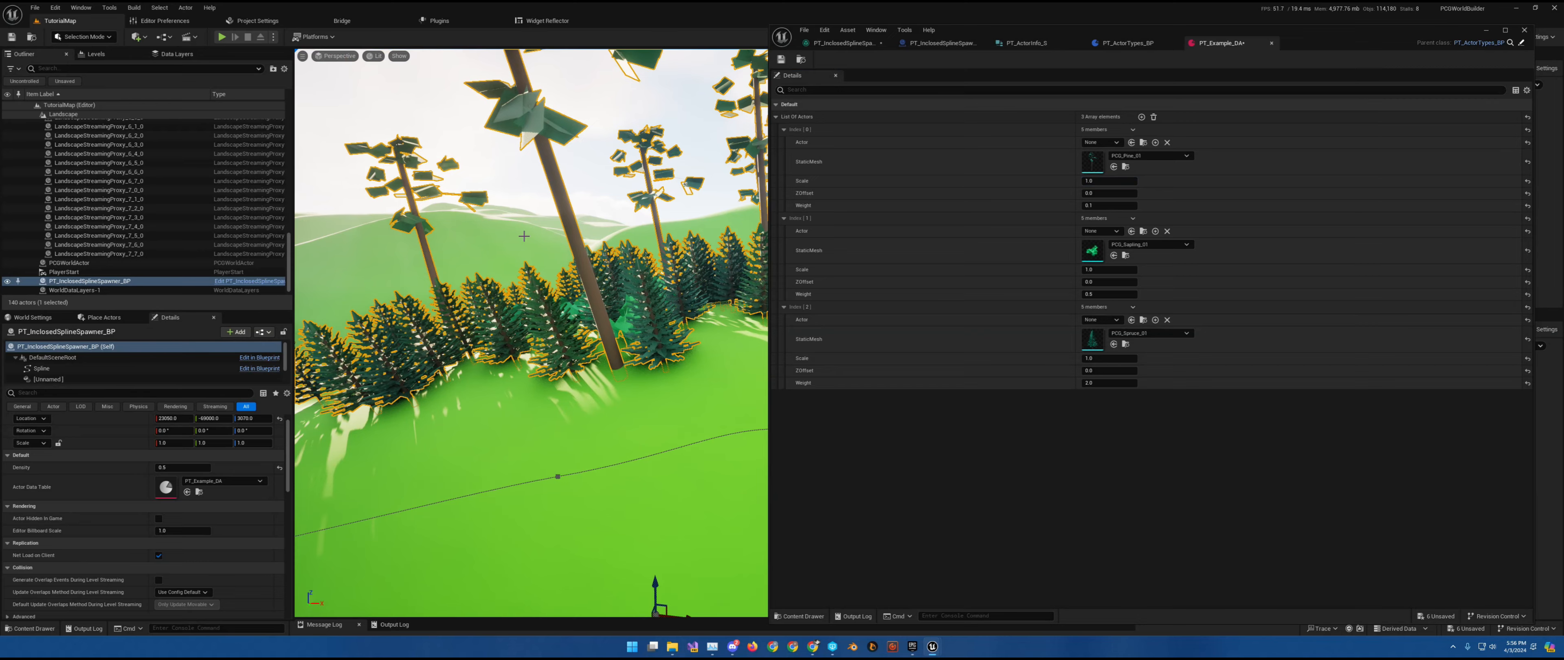
Move the Static Mesh Spawner node farther along the PCG graph to free space after Multiply
right_drag(645, 243, 681, 251)
key(s)
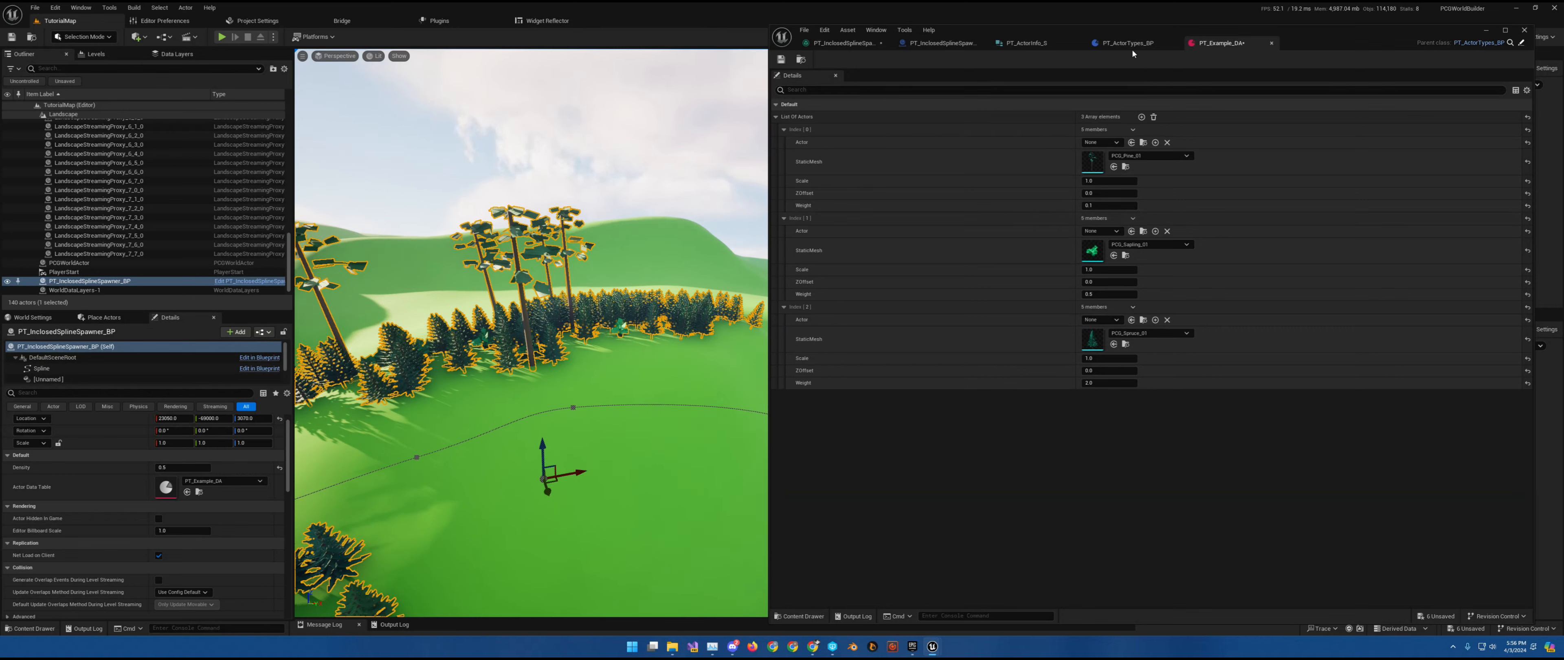
click(844, 43)
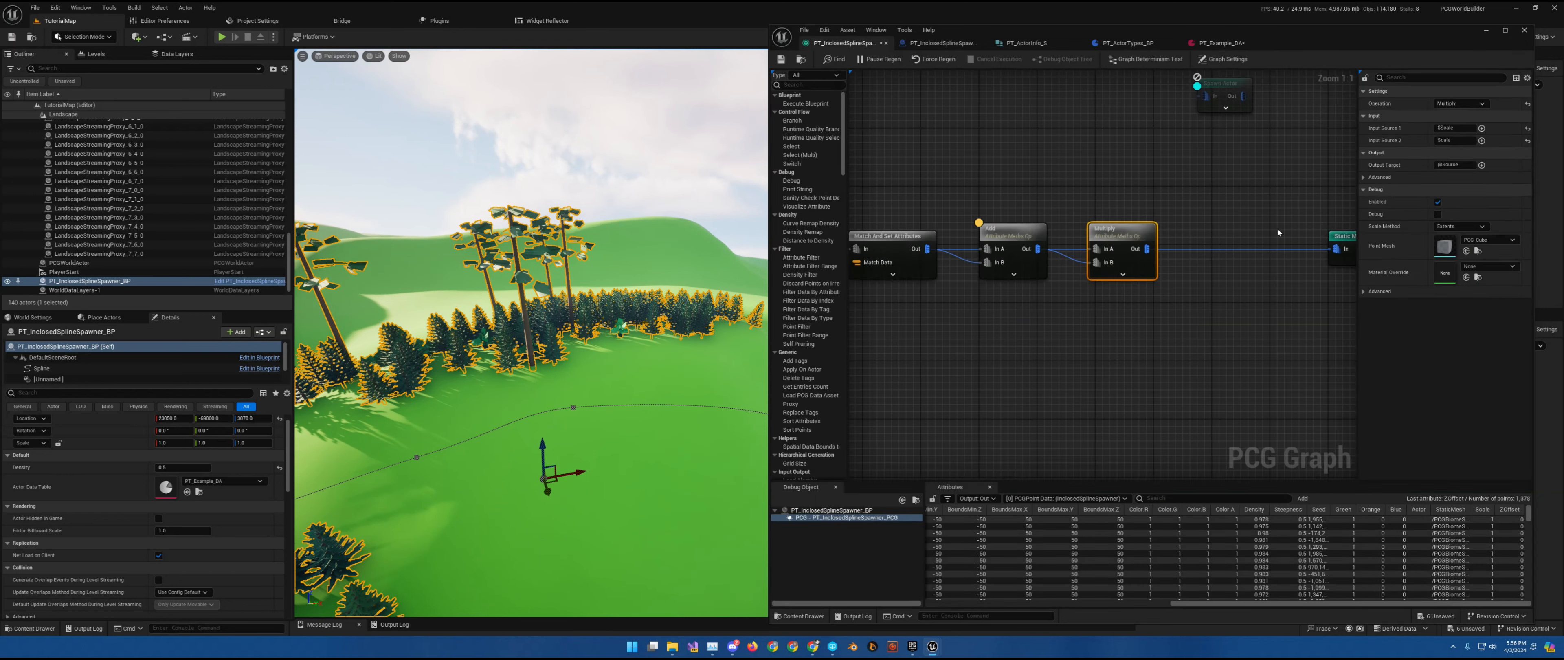
scroll(1082, 185, up, 1)
click(1191, 196)
drag(1192, 195, 1270, 196)
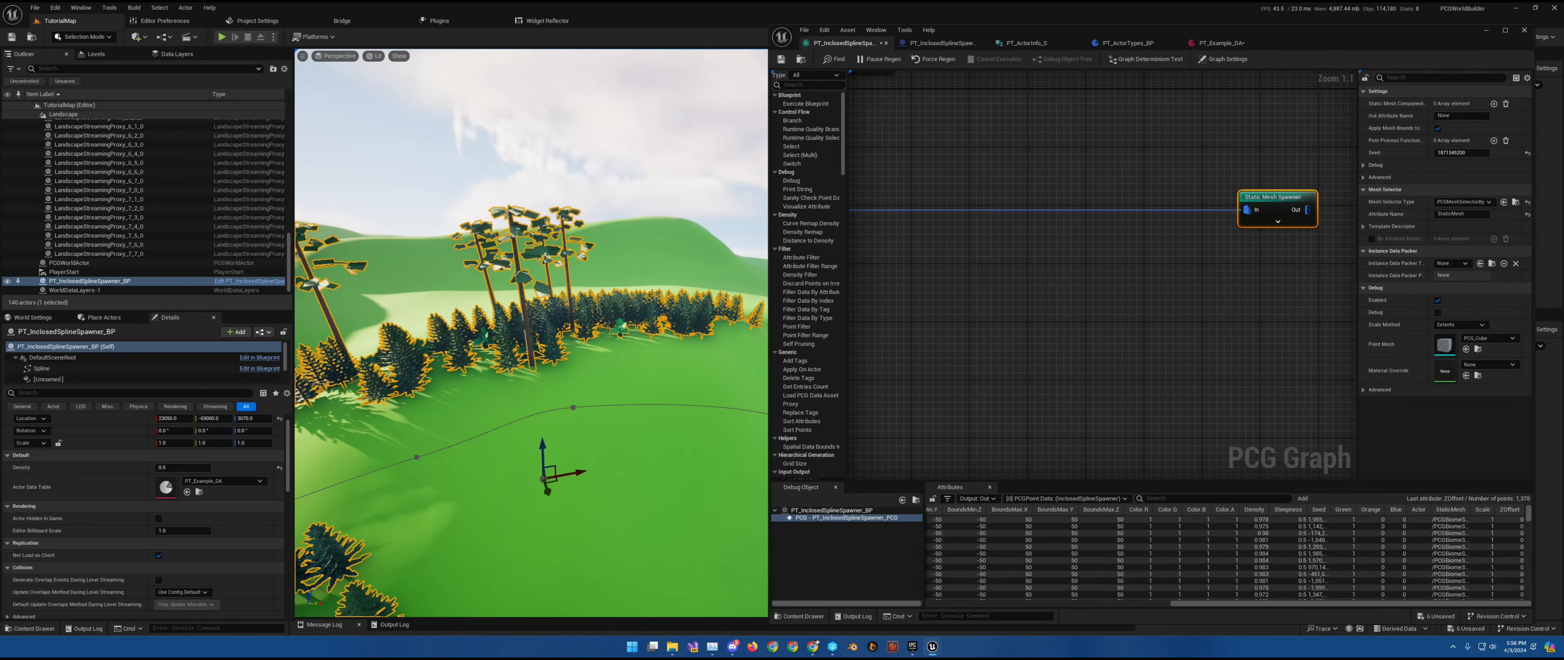
Add a Transform Points node fed by the output of Multiply
right_drag(873, 215, 1110, 223)
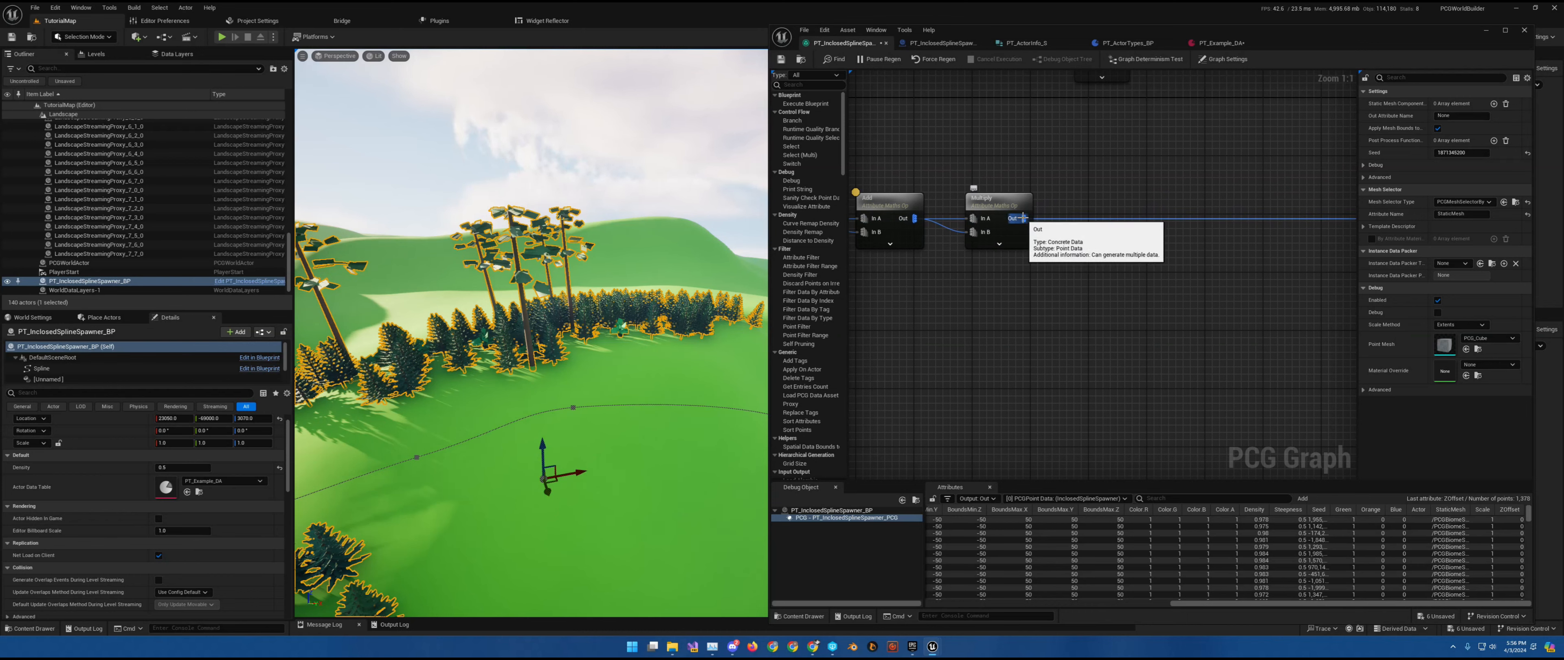
drag(1023, 218, 1110, 237)
click(1051, 202)
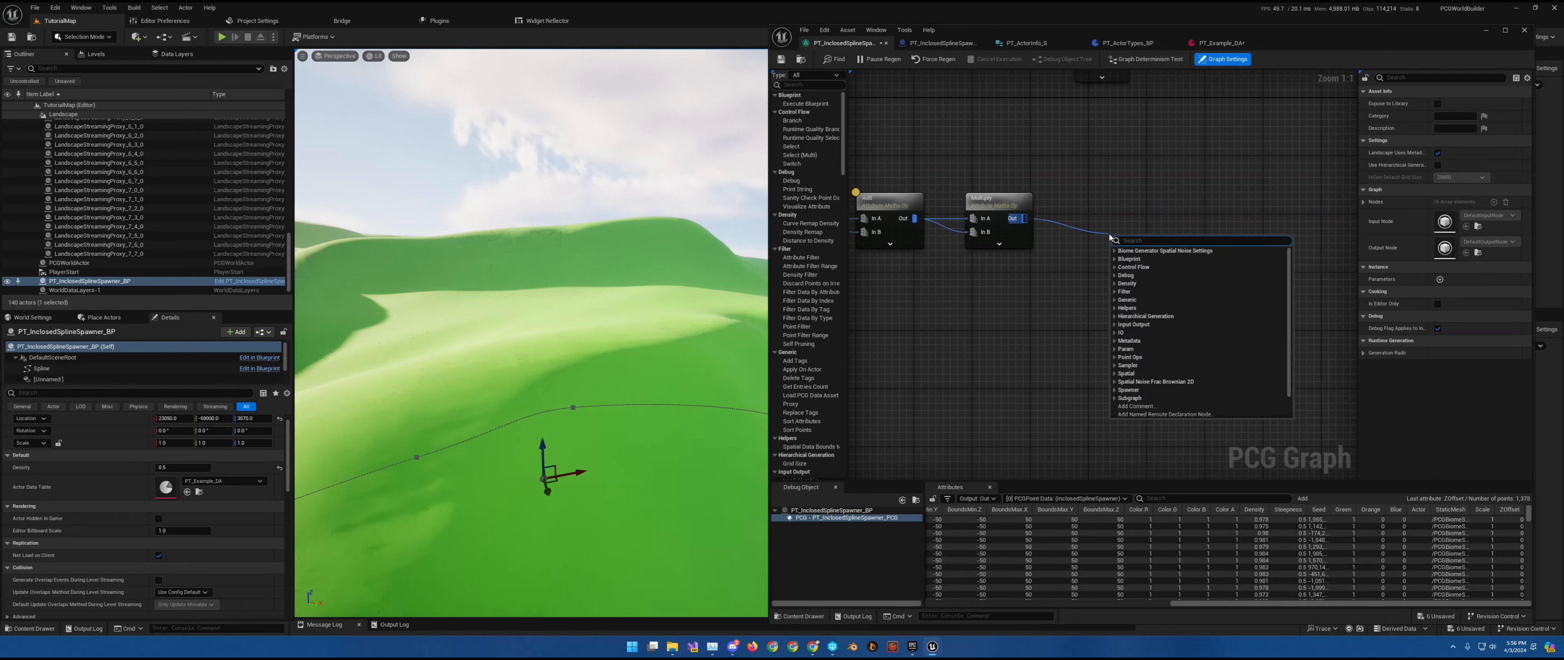
text(transfor)
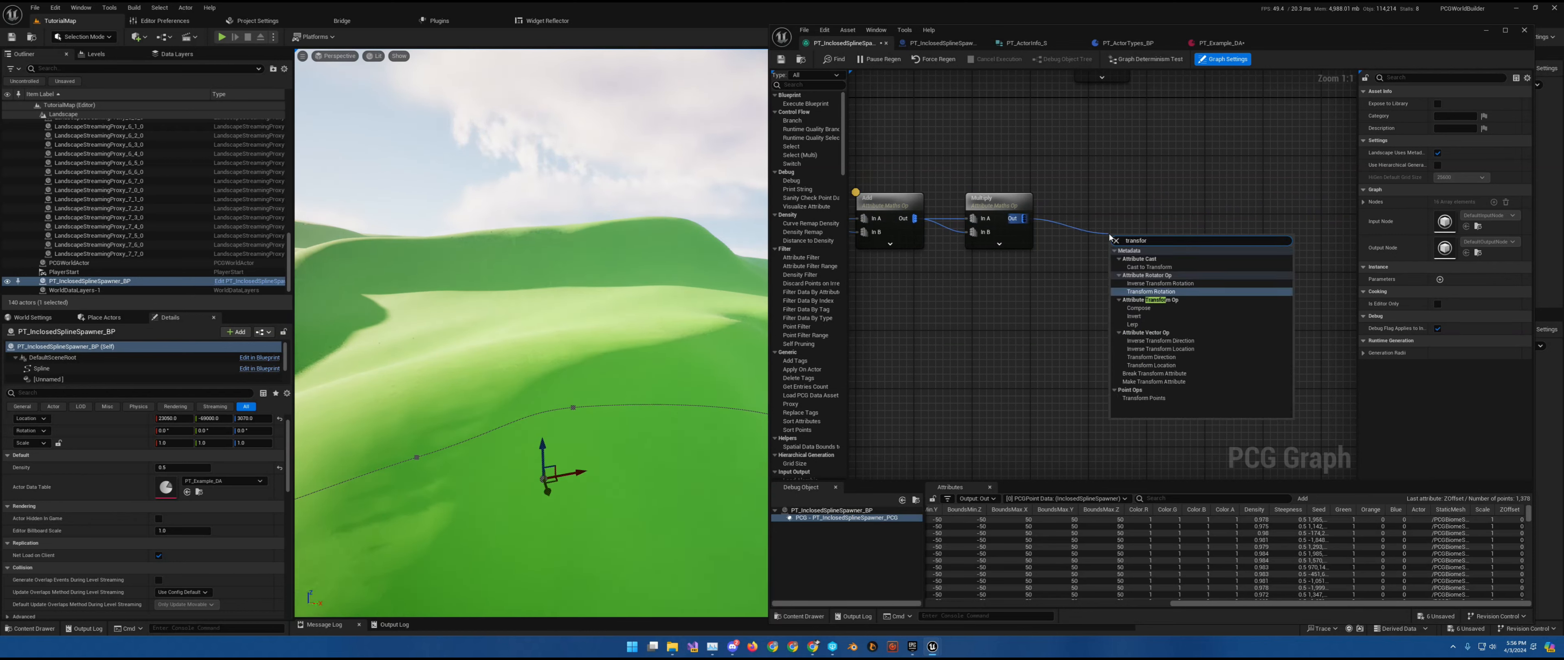
text(m poin)
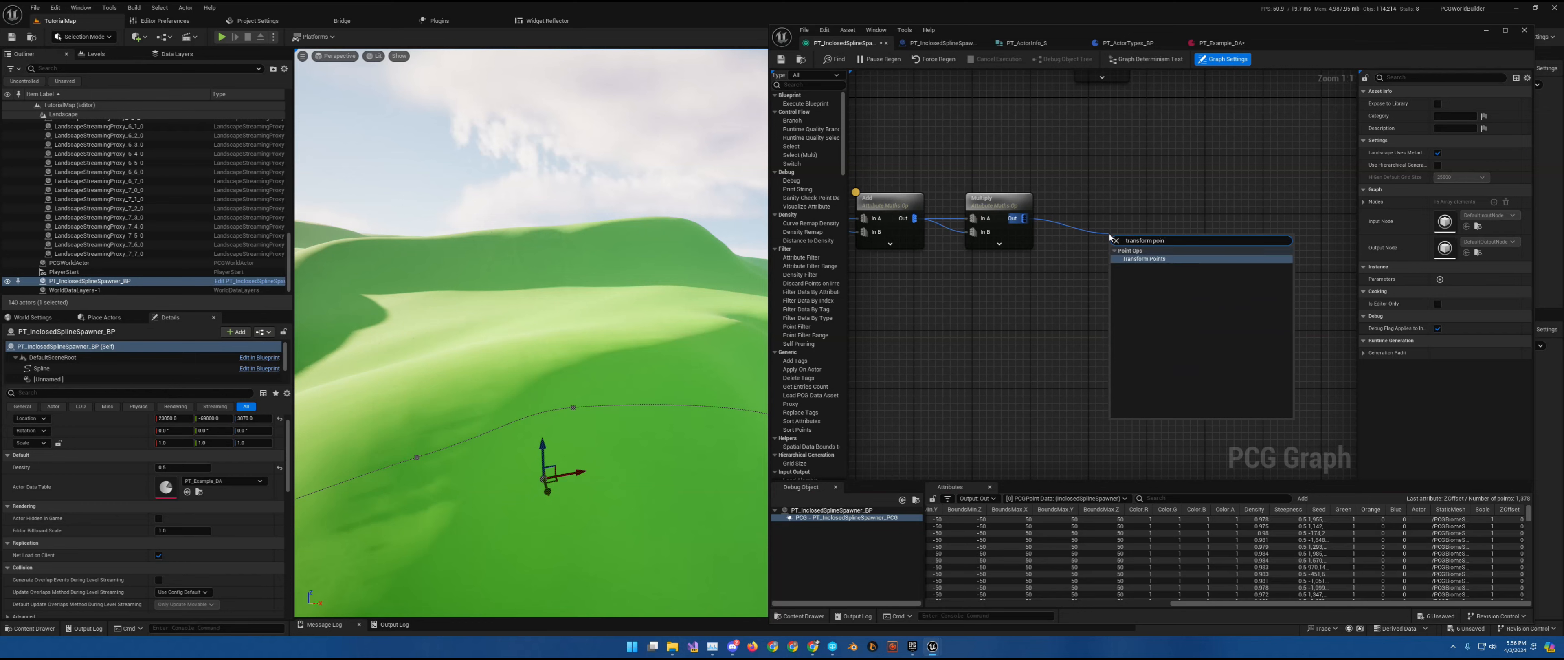
click(1149, 259)
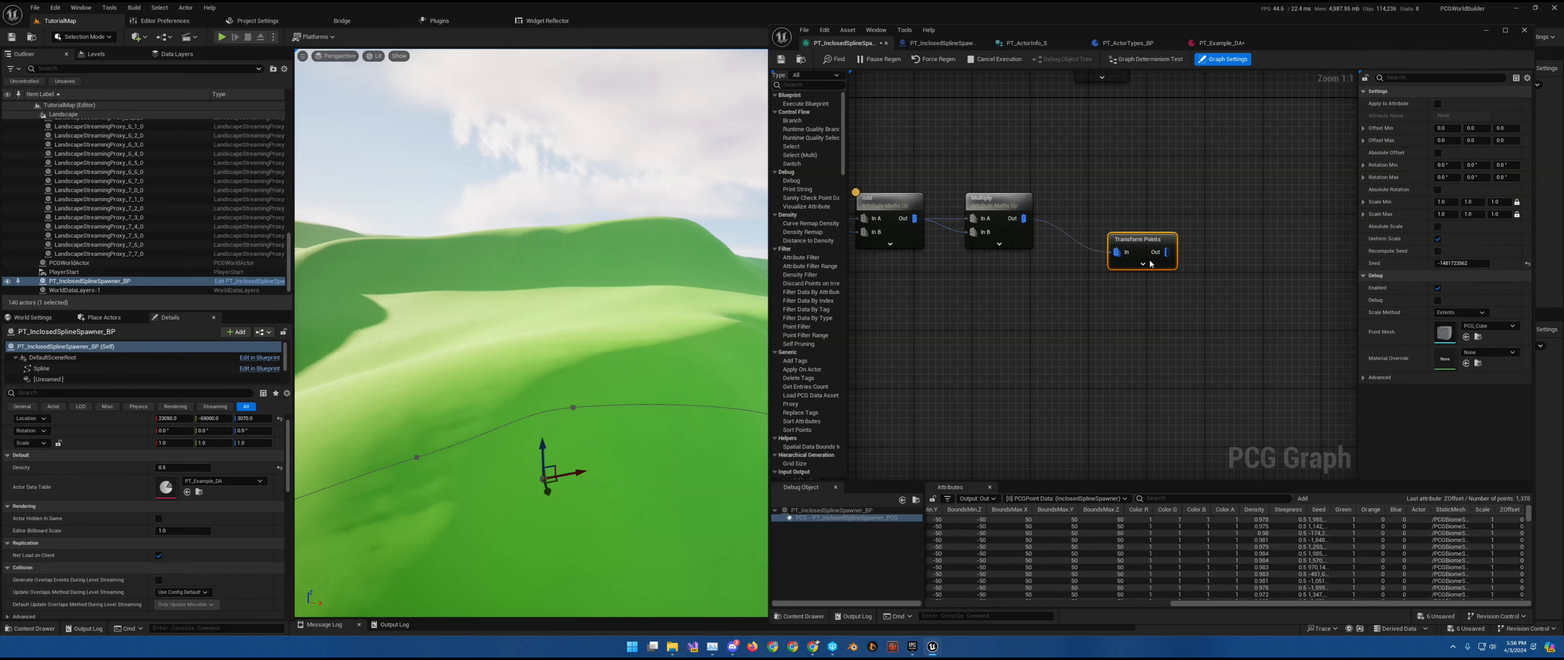
Connect Transform Points' output to Static Mesh Spawner and line the node up with the rest of the row
right_drag(1229, 241, 990, 259)
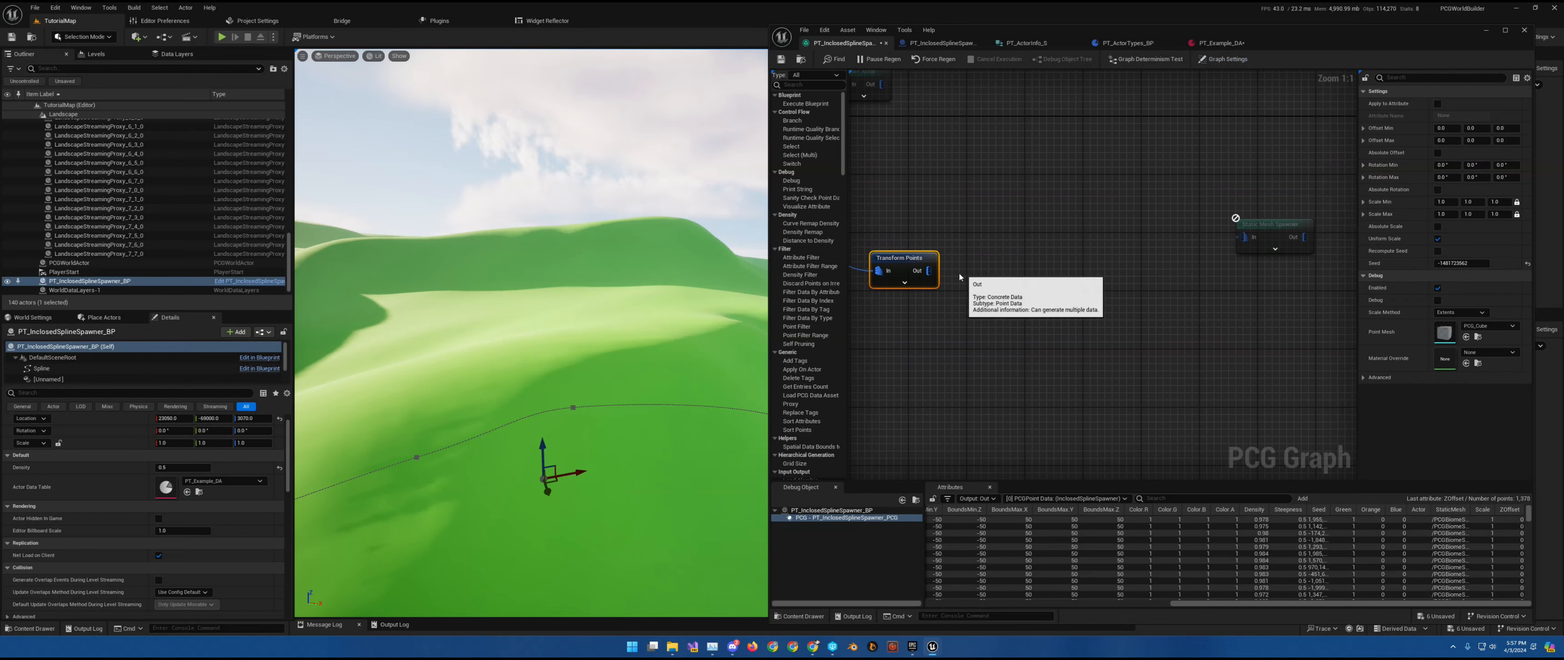
drag(929, 270, 1245, 237)
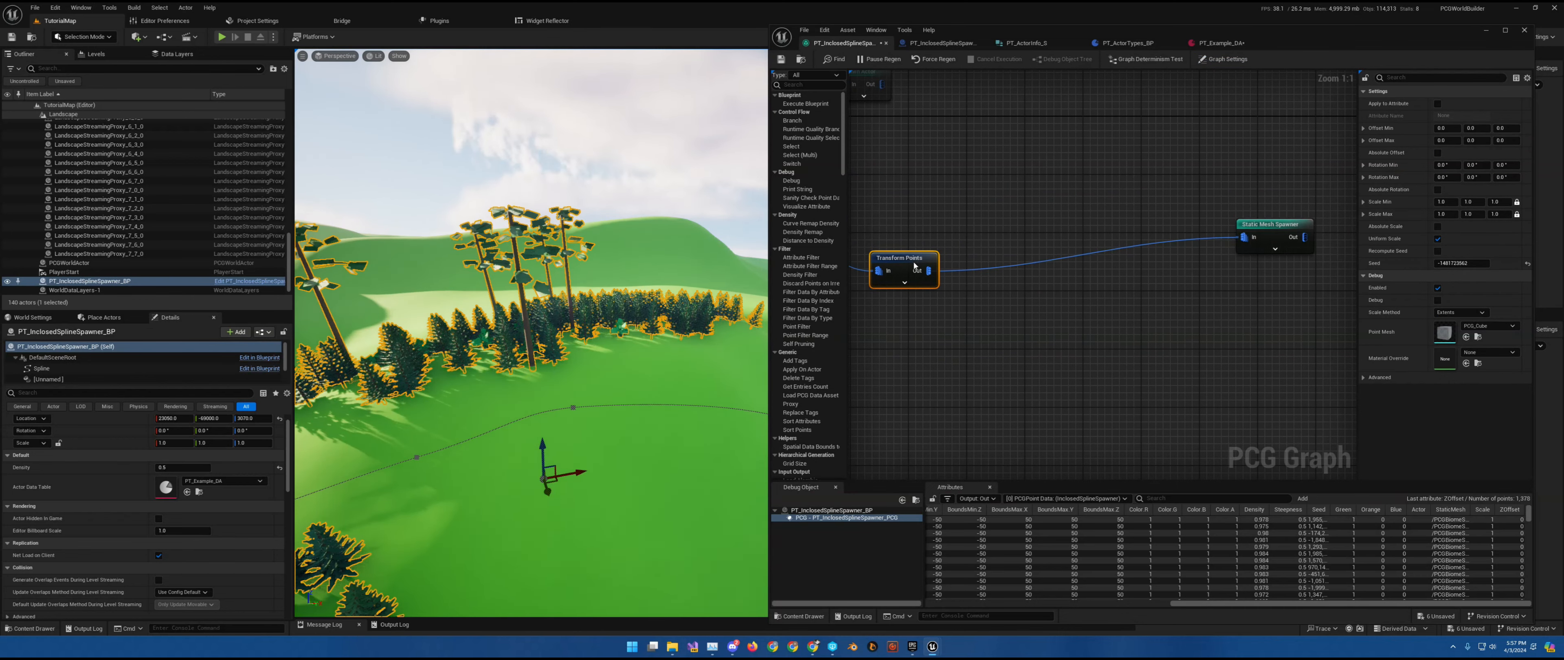
drag(908, 259, 909, 218)
right_drag(944, 289, 1141, 260)
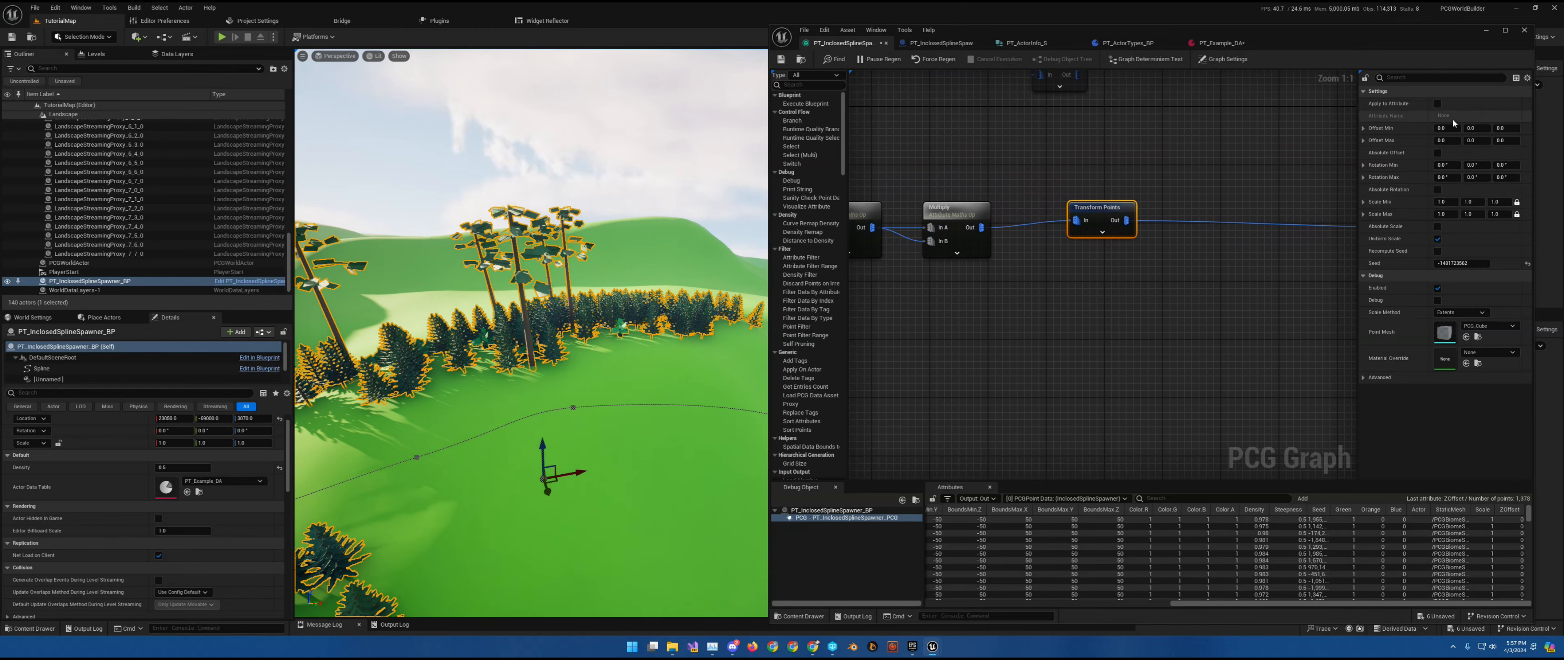
Set Transform Points' Rotation Max Z to 360° and look over the forest from above
click(1501, 176)
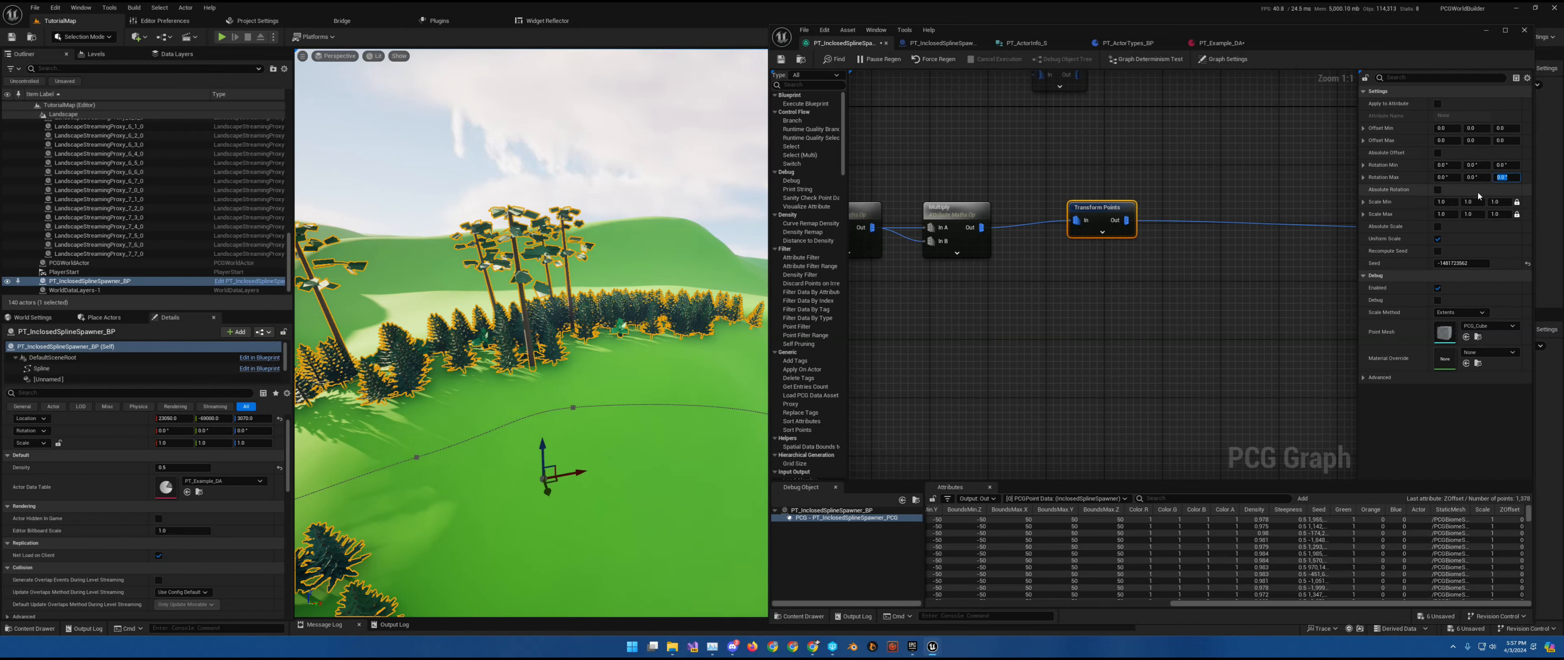
text(360)
key(Return)
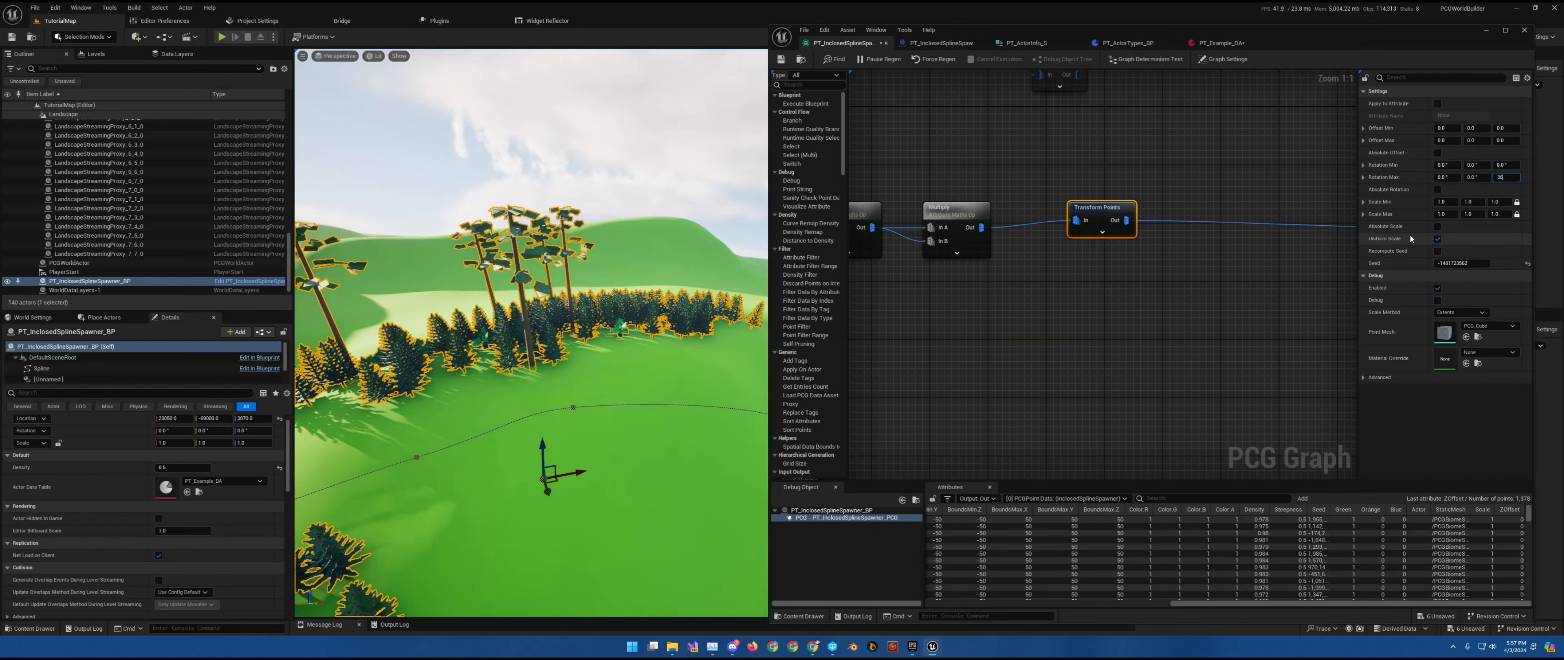
right_drag(583, 261, 565, 347)
mouse_move(554, 290)
right_down()
mouse_move(541, 264)
mouse_move(553, 289)
right_up()
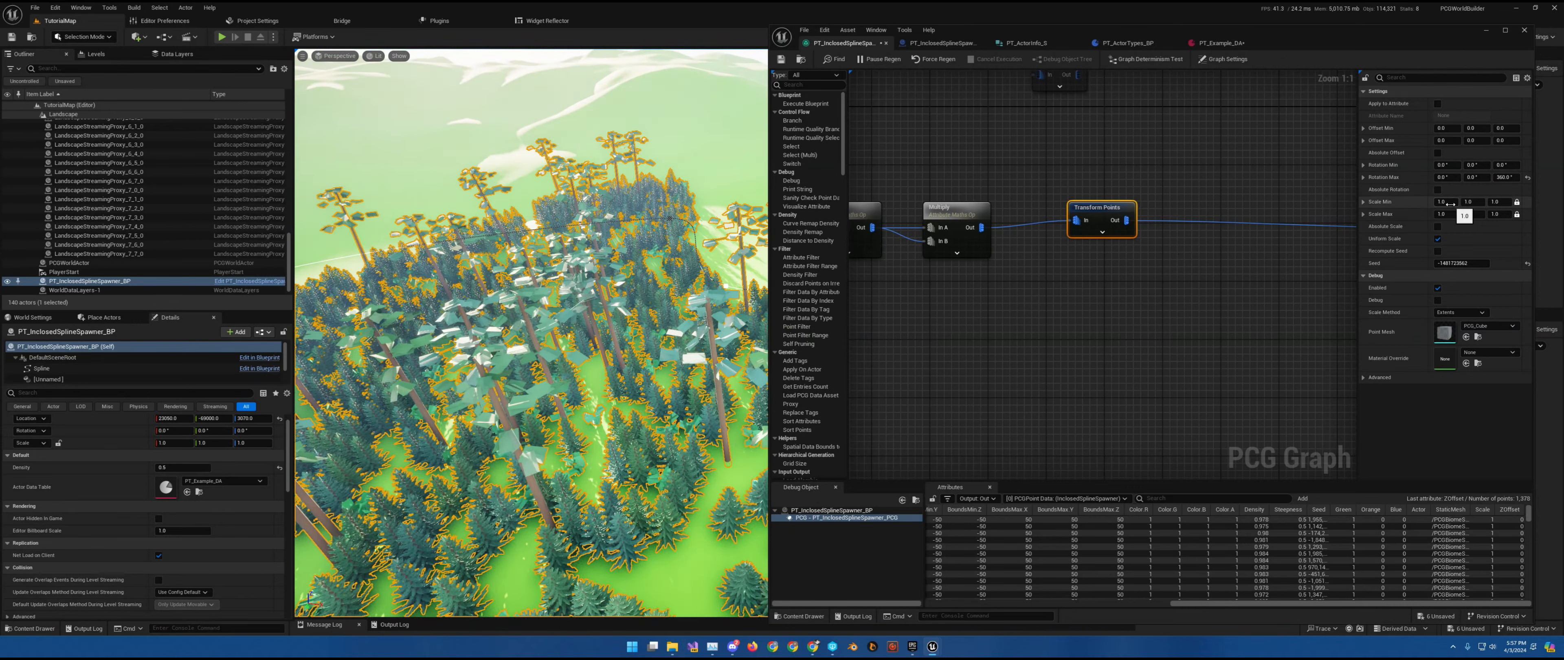
Set Transform Points' uniform Scale Min to 0.5 and Scale Max to 1.2
click(1450, 204)
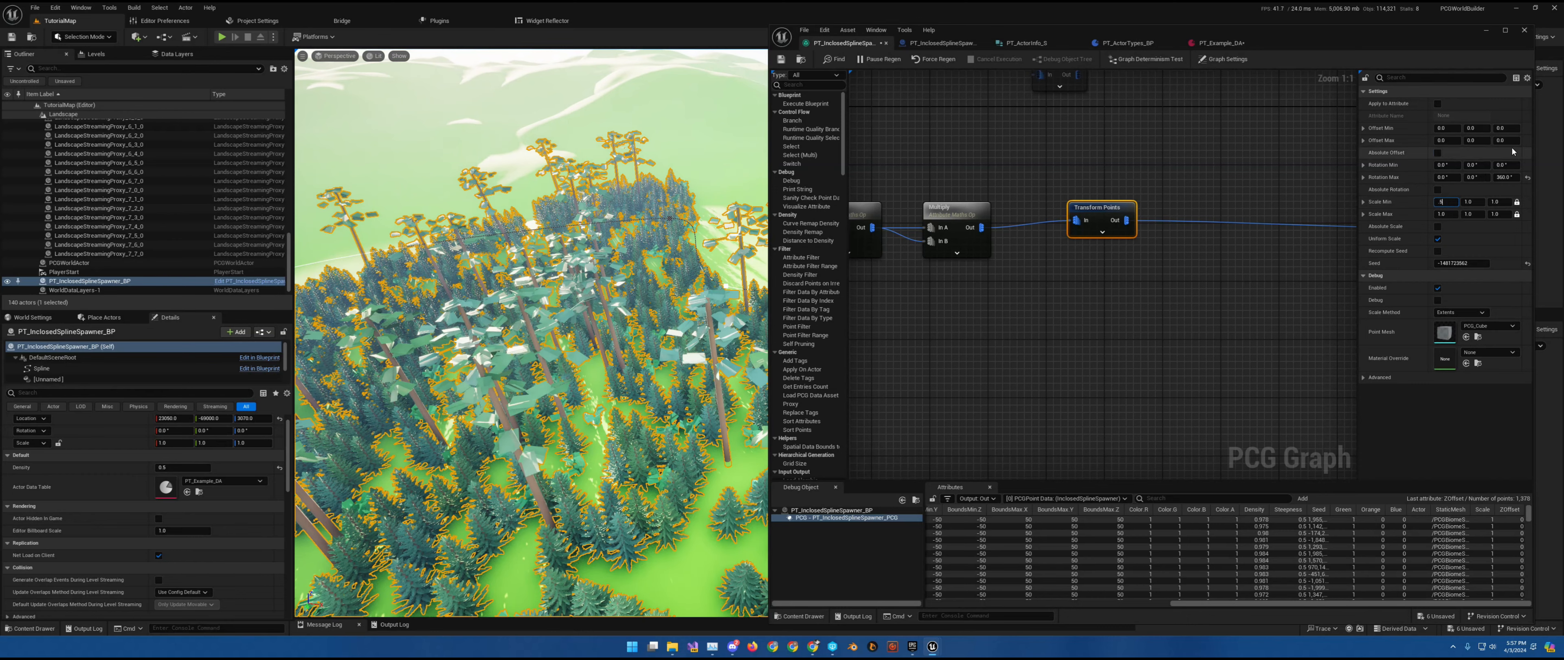
text(.5)
key(Tab)
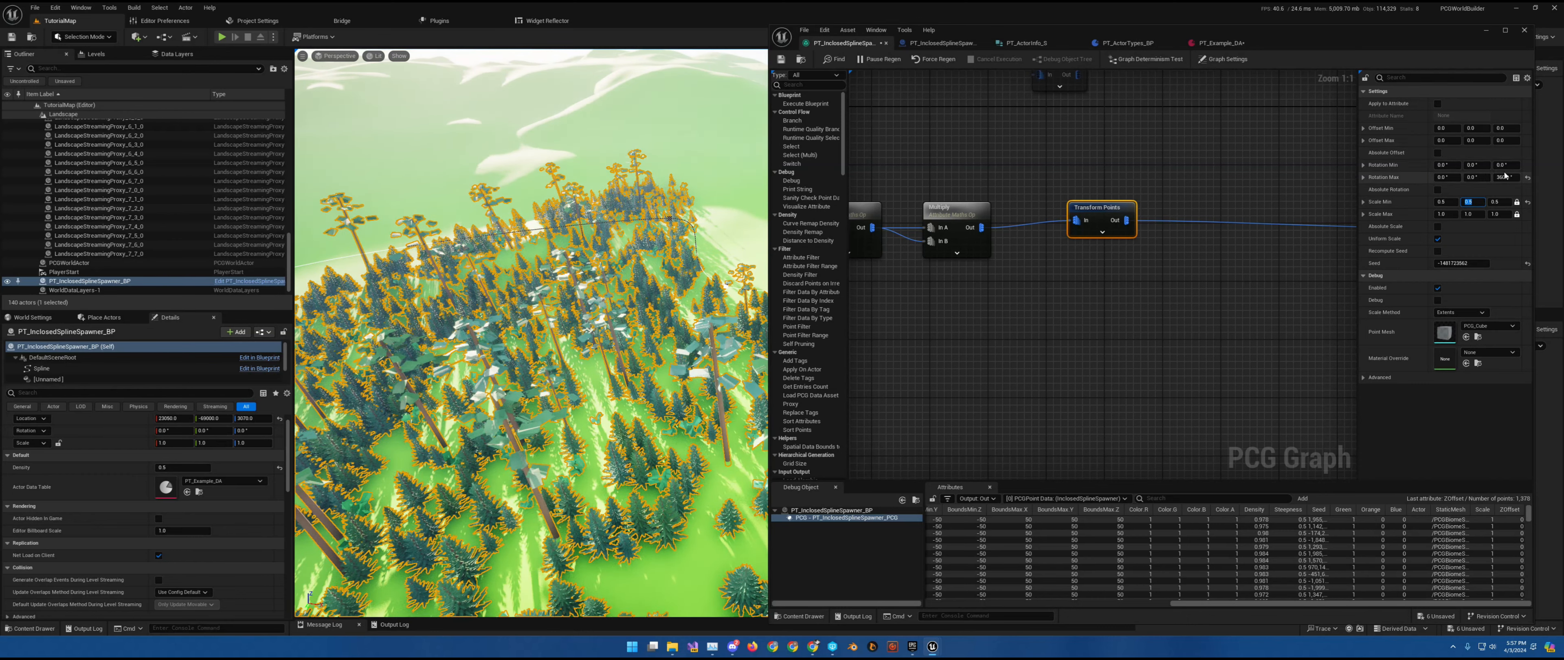
click(1450, 214)
text(1)
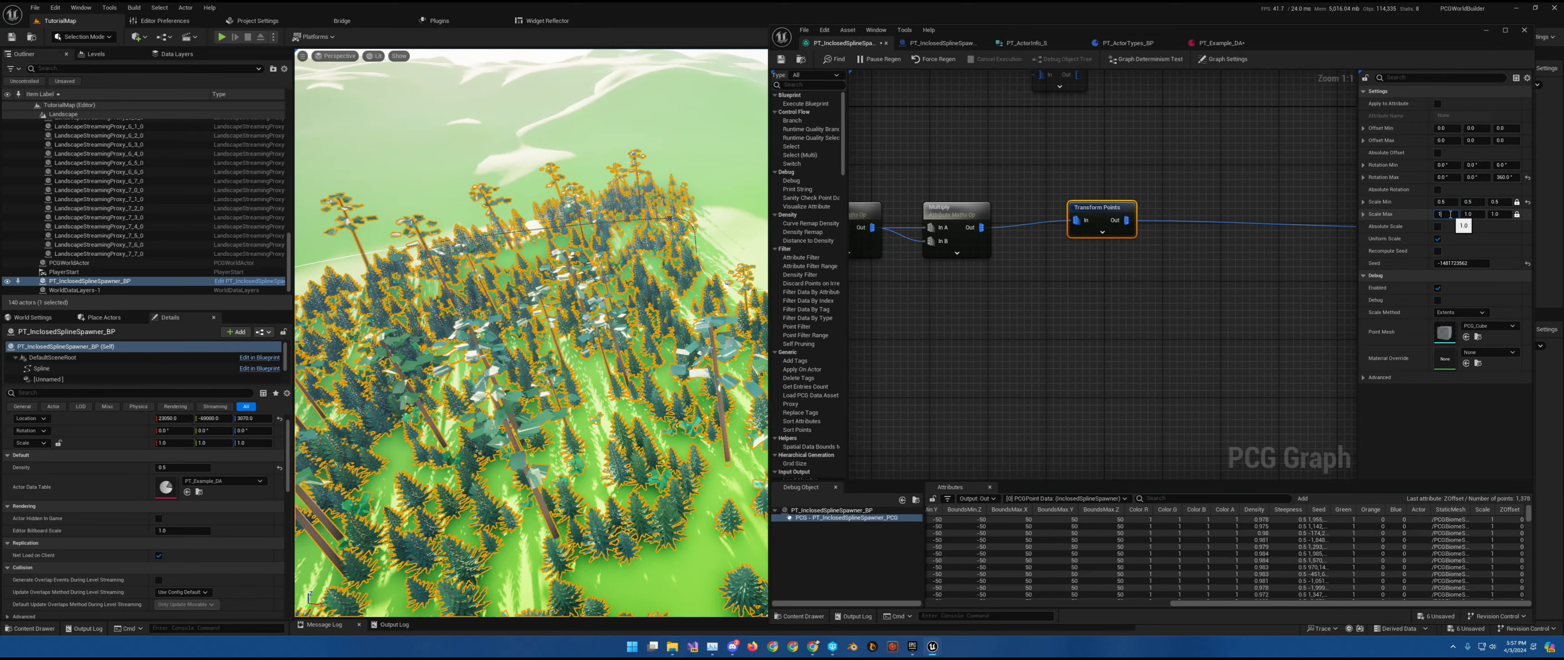
text(.2)
key(Return)
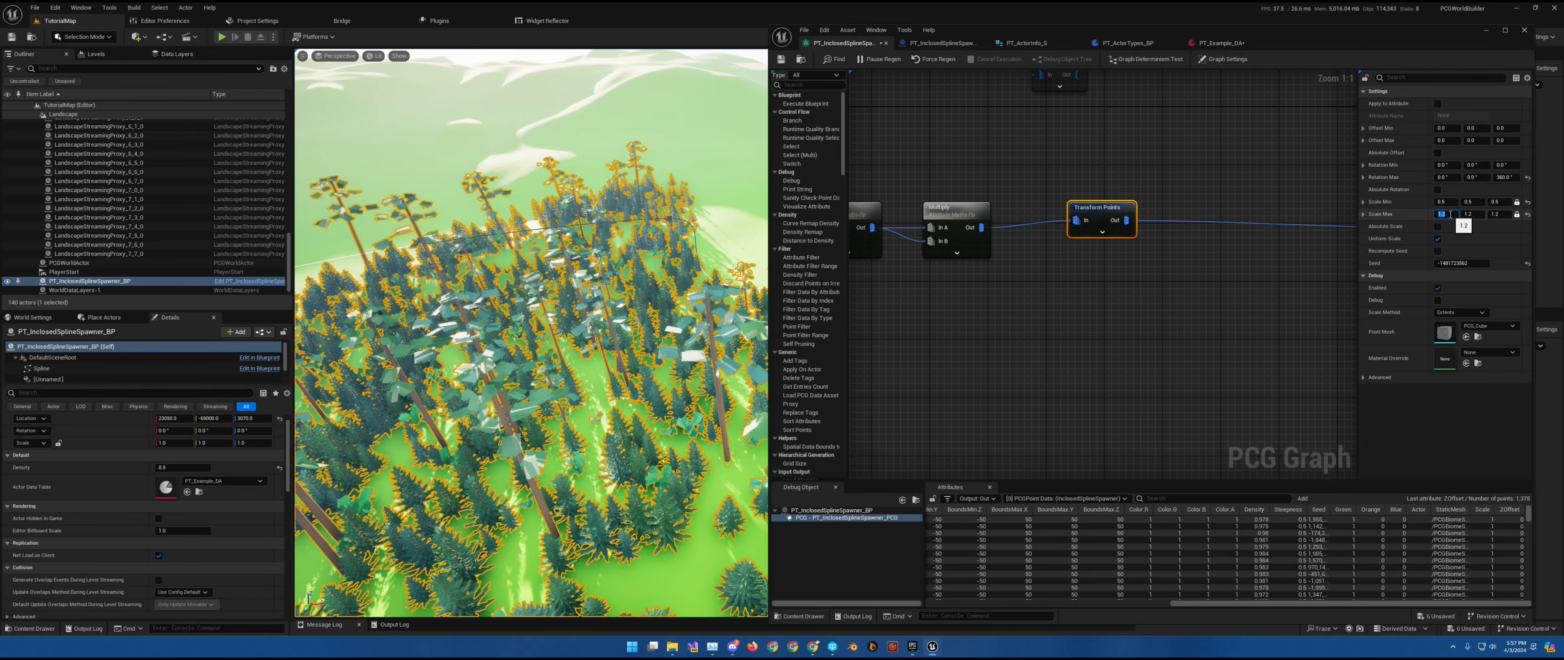
Try Rotation Min X values of 30 and 10 degrees on Transform Points
click(1446, 129)
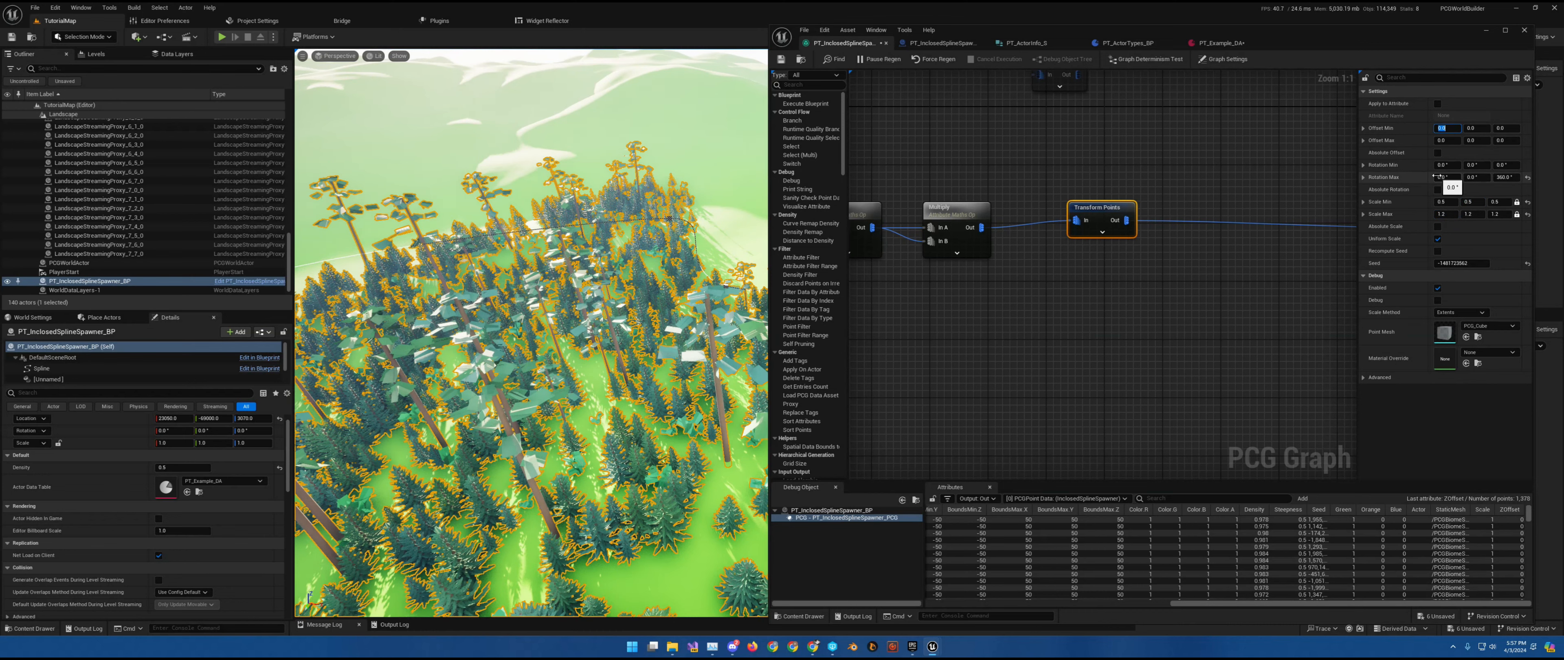
click(1446, 166)
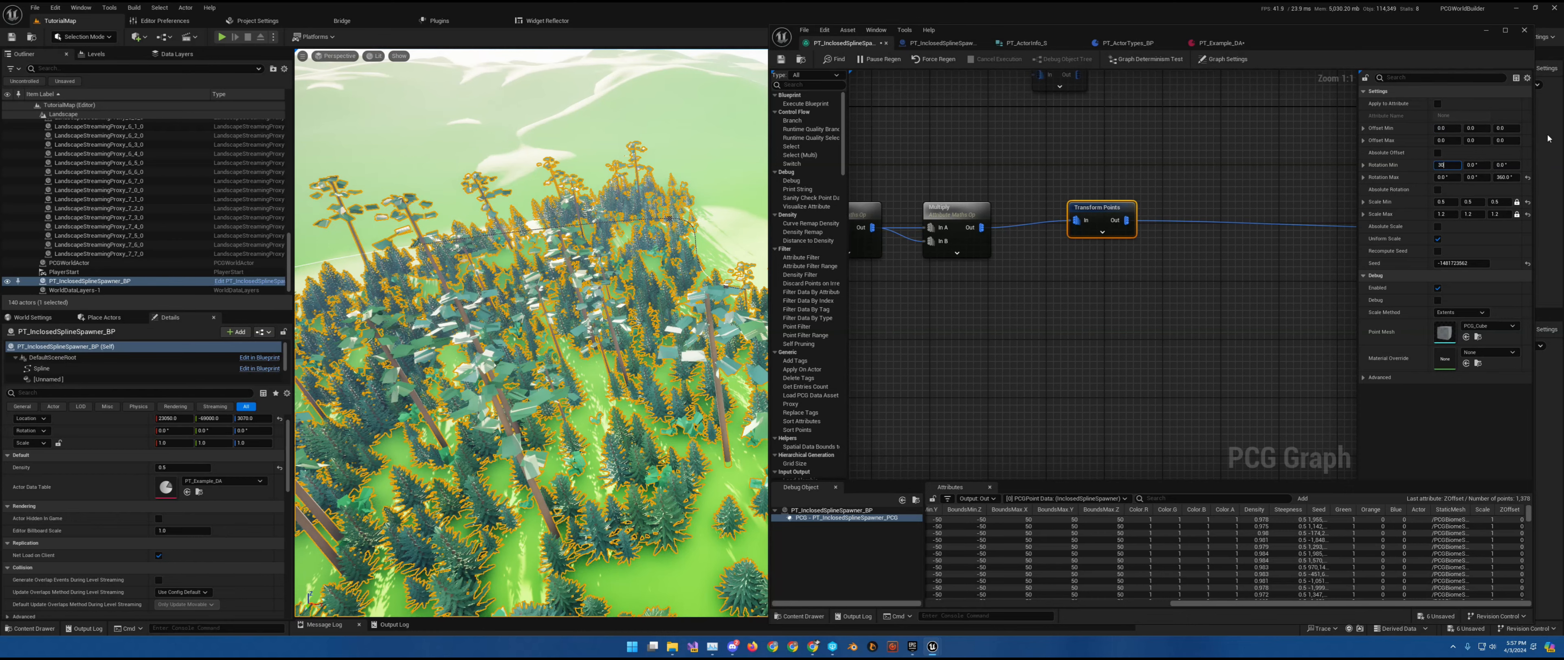
text(30)
key(Return)
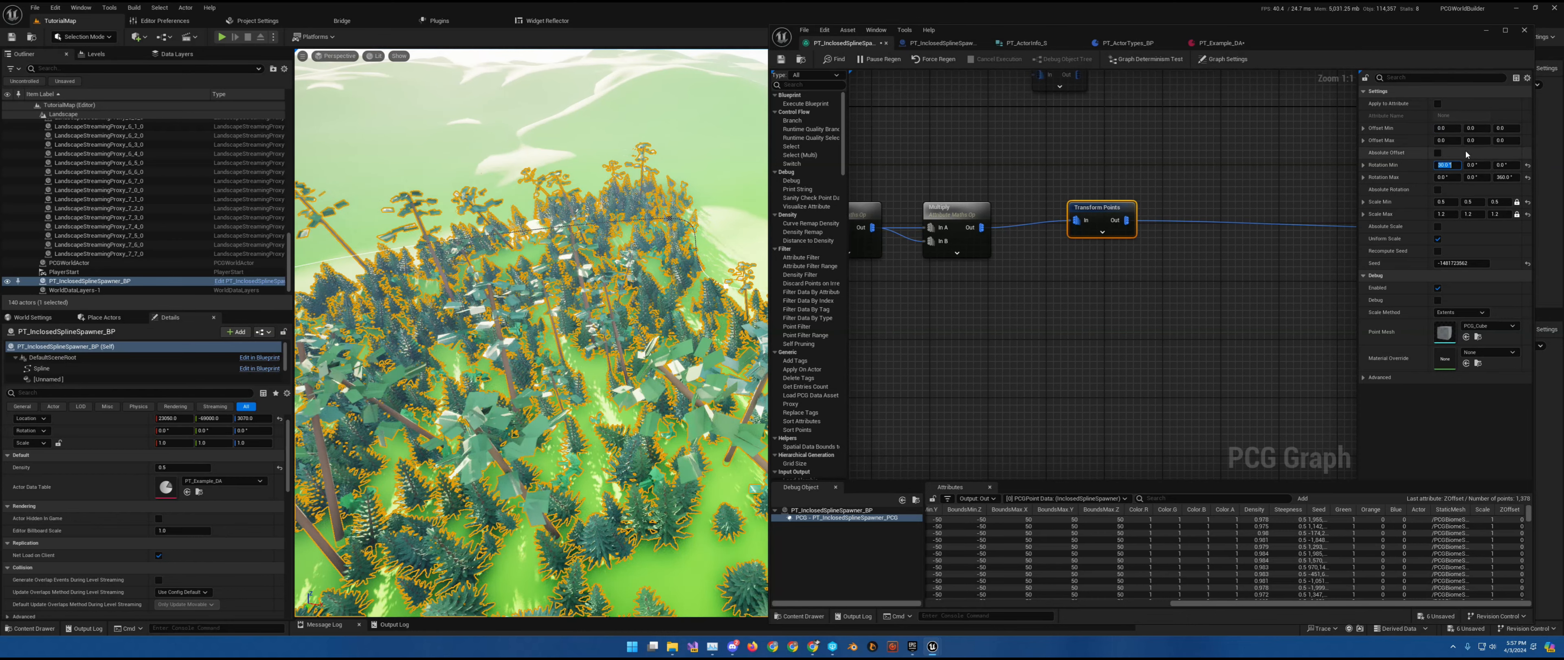
text(10)
key(Return)
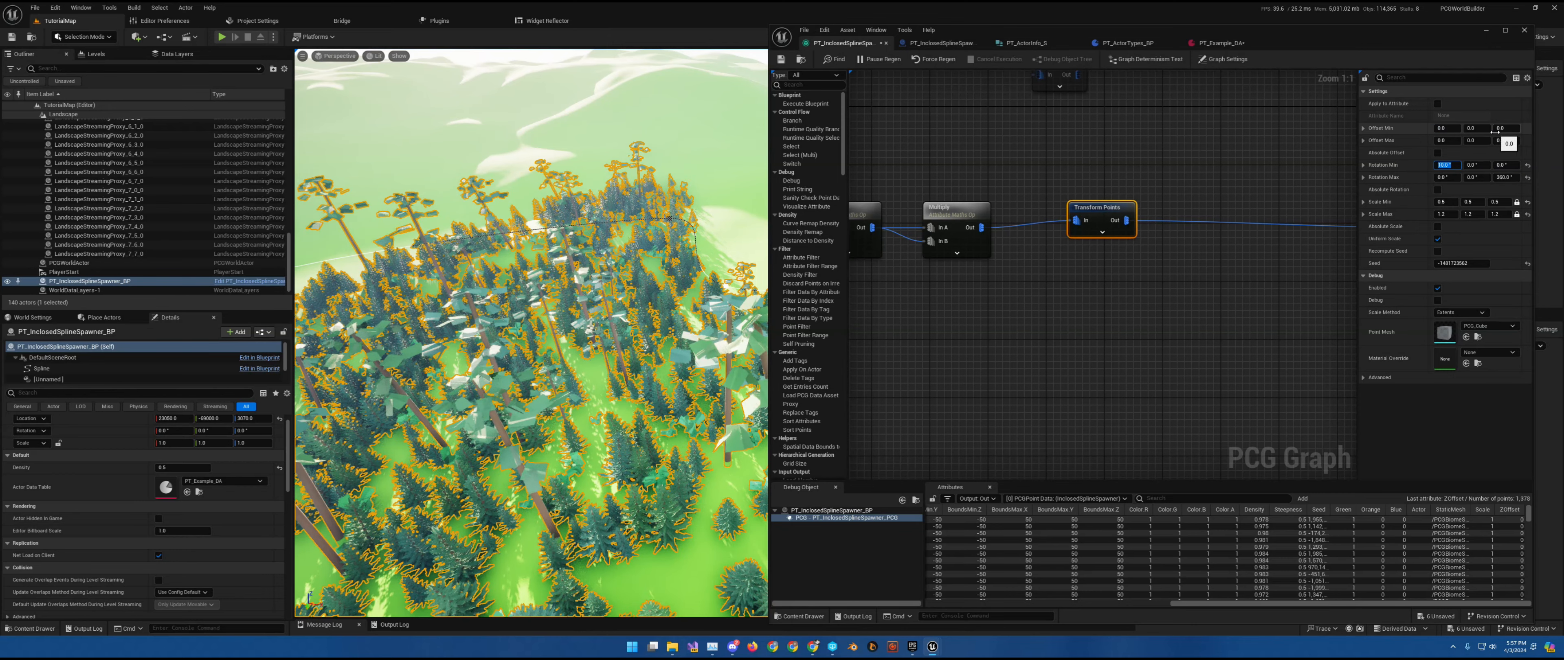
Set Transform Points' Rotation Min X and Y to -10 degrees
text(-10)
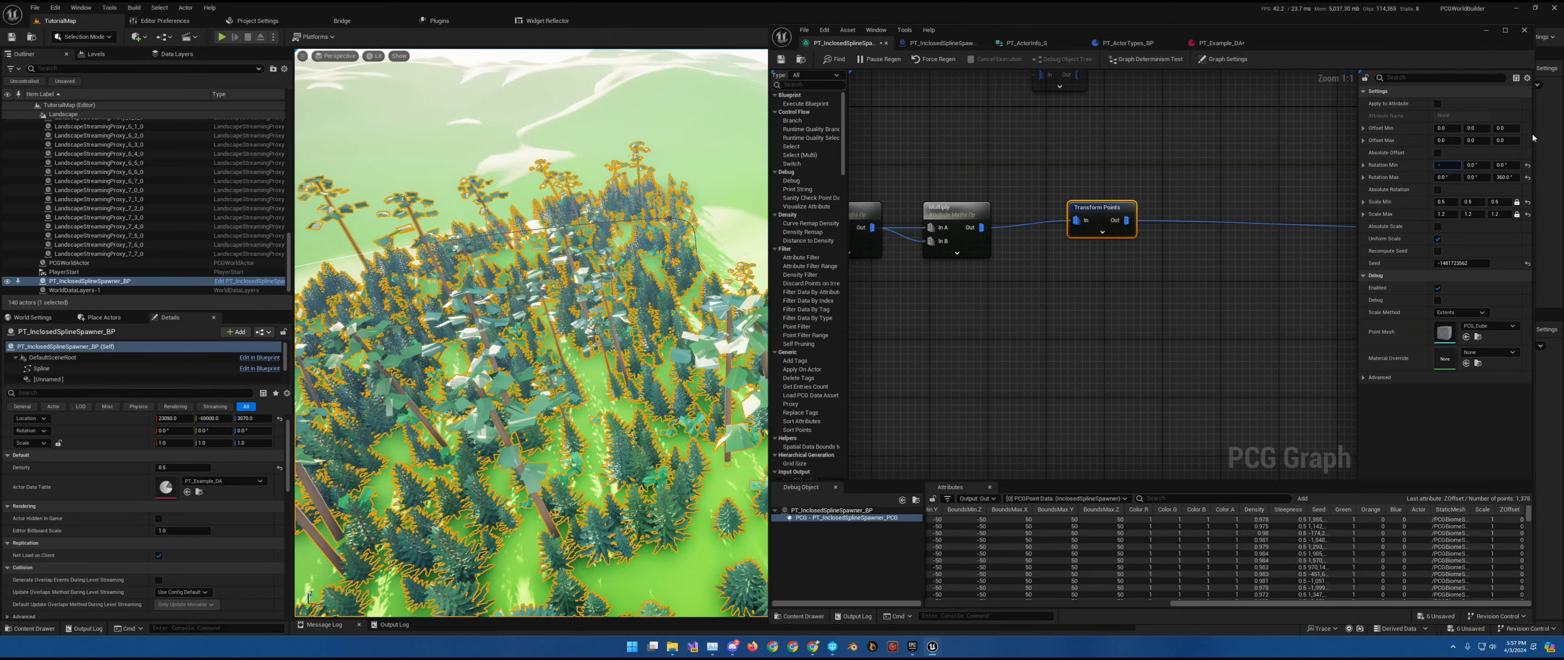
key(Return)
click(1475, 165)
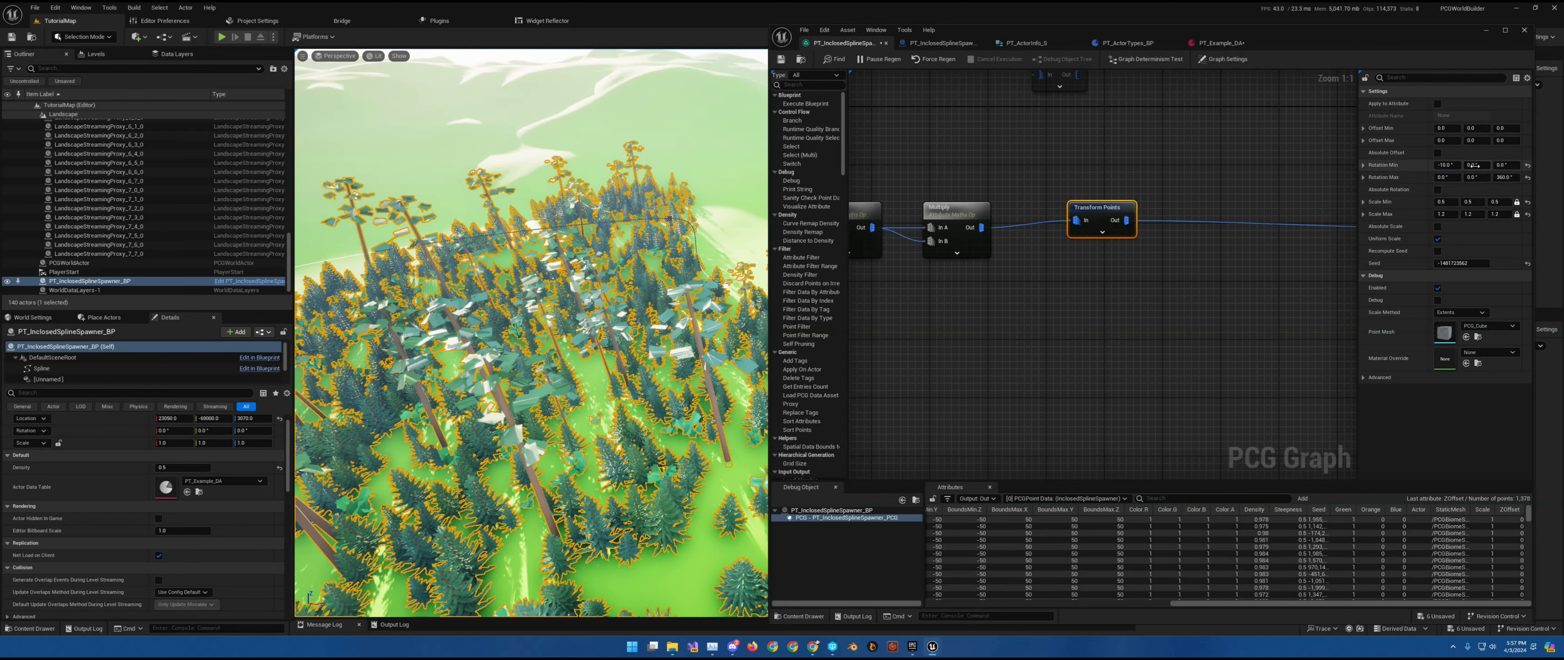
text(-10)
key(Return)
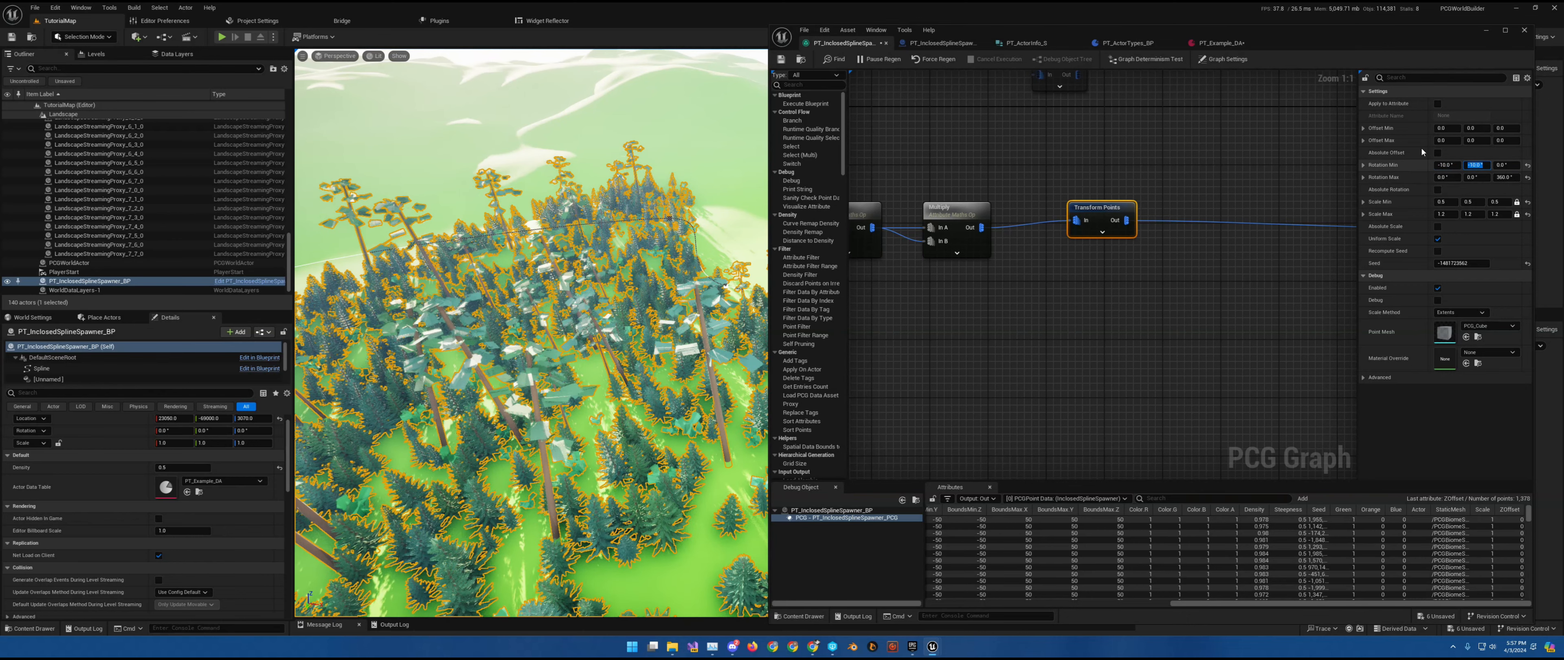
Set Transform Points' Rotation Max X and Y to 10 degrees
click(1448, 178)
text(10)
key(Return)
click(1477, 178)
text(10)
key(Return)
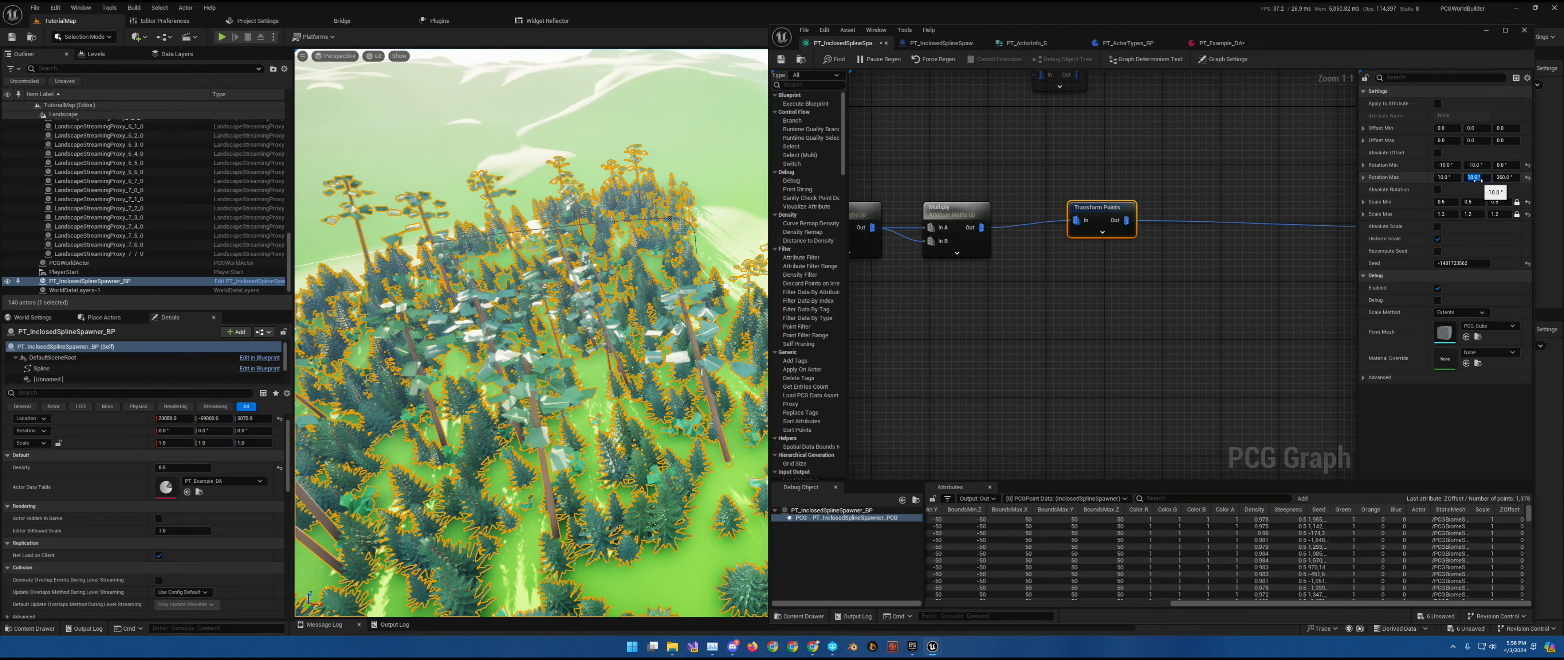
Clear the graph window from the viewport and examine the tilt and size variation of the trees up close and from afar
drag(1314, 40, 0, 410)
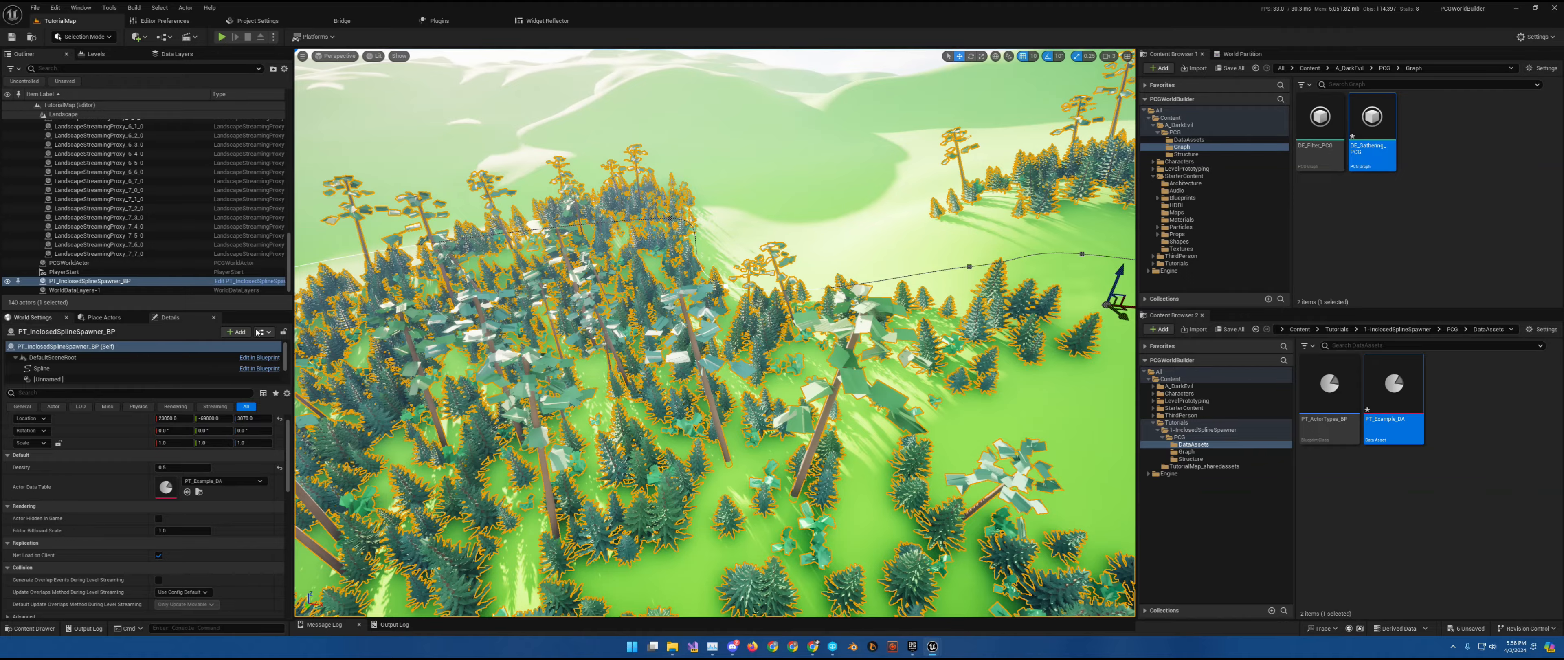
right_drag(607, 328, 649, 307)
key(w)
key(s)
mouse_move(751, 406)
right_down()
mouse_move(725, 406)
mouse_move(780, 432)
mouse_move(759, 419)
right_up()
key(w)
key(s)
key(a)
right_drag(650, 318, 752, 318)
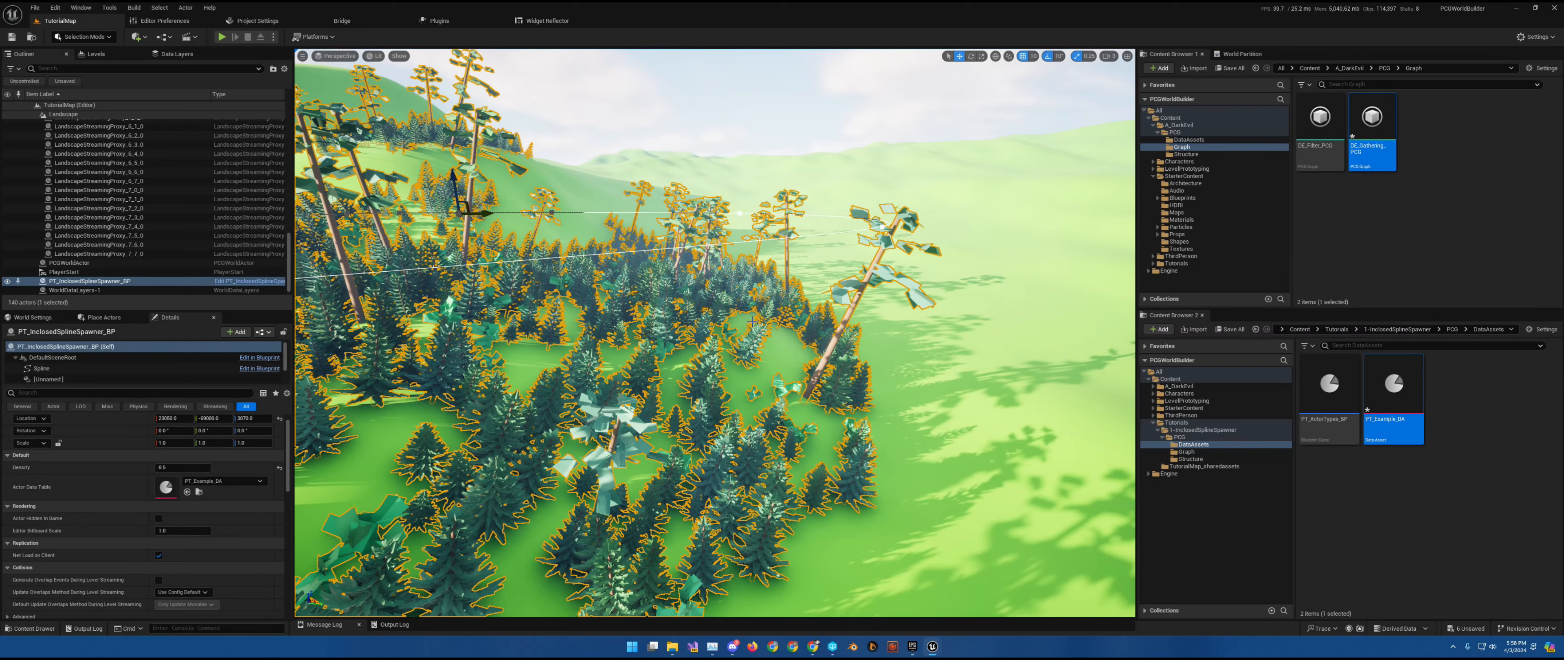
key(d)
right_drag(833, 263, 692, 267)
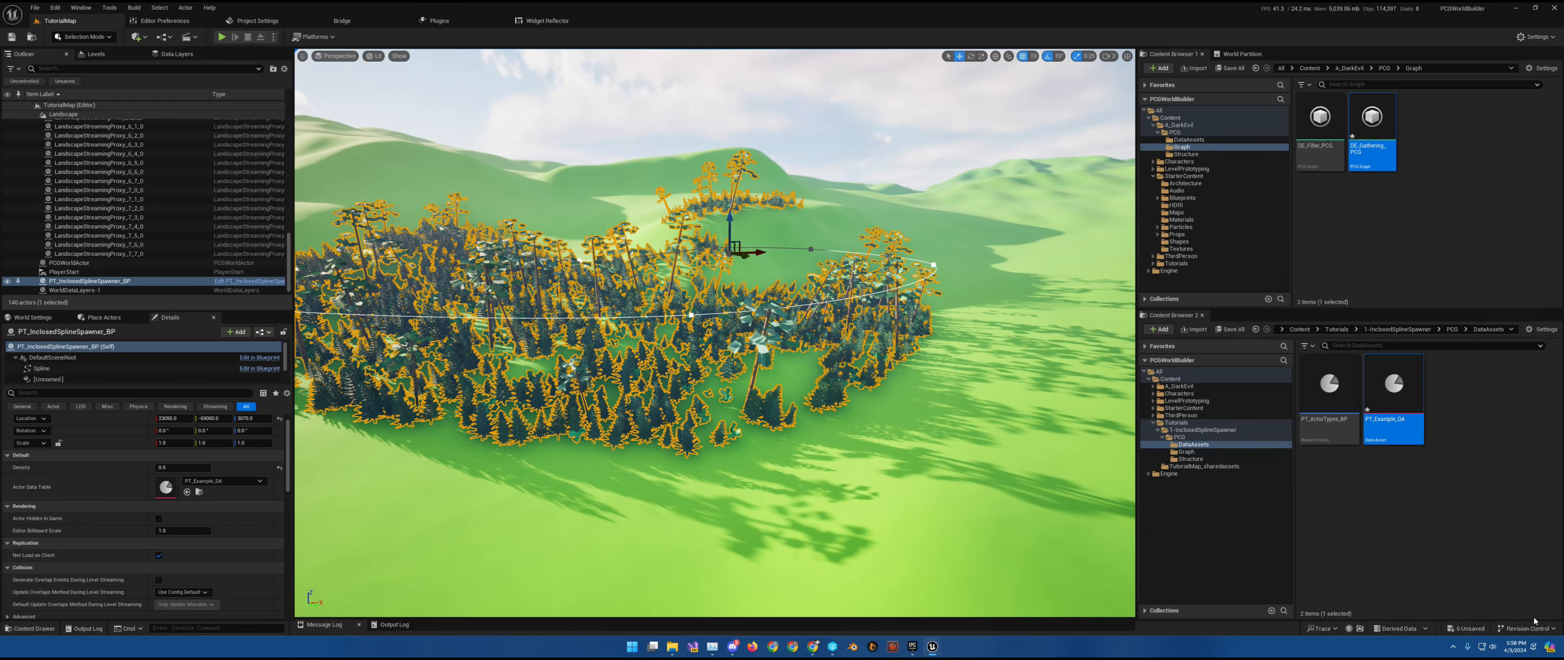
Bring the PCG graph back, enable Absolute Rotation on Transform Points, and reset Rotation Min and Rotation Max to their defaults
drag(0, 302, 601, 226)
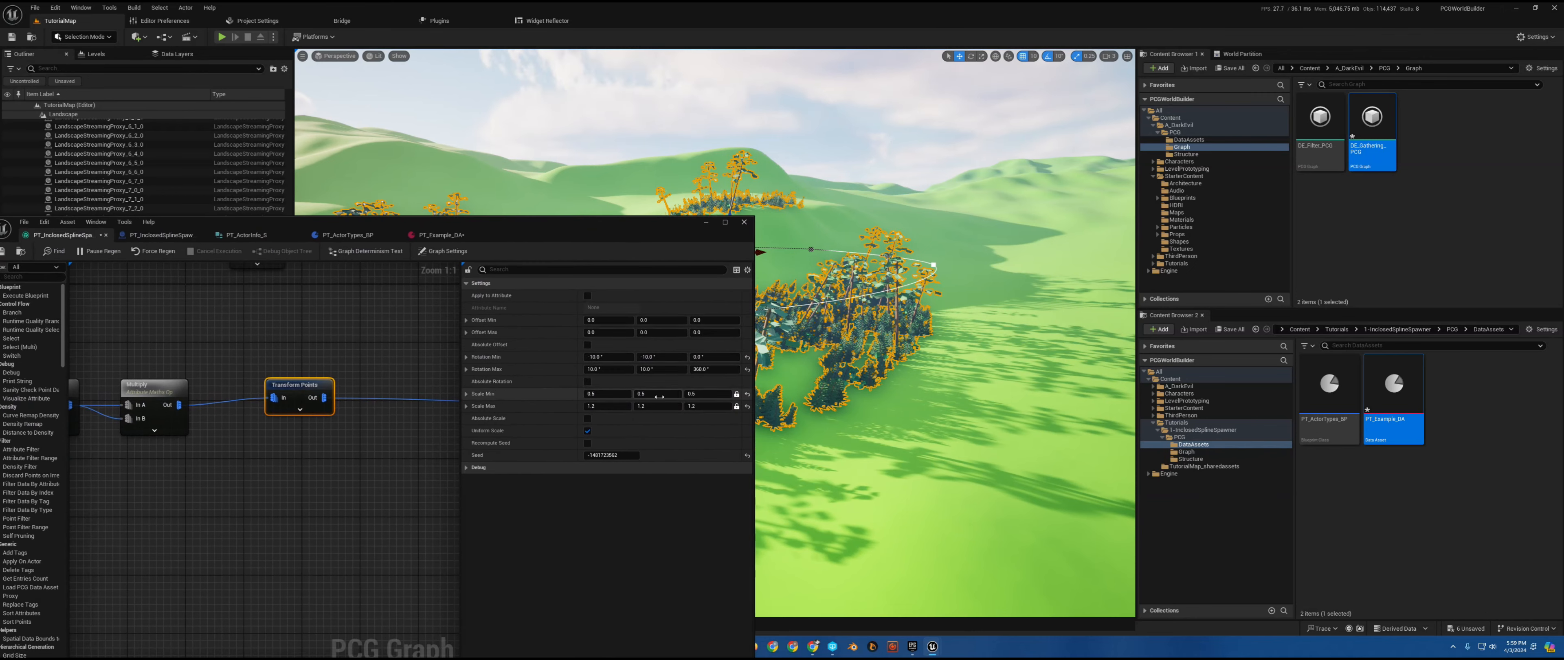
click(587, 383)
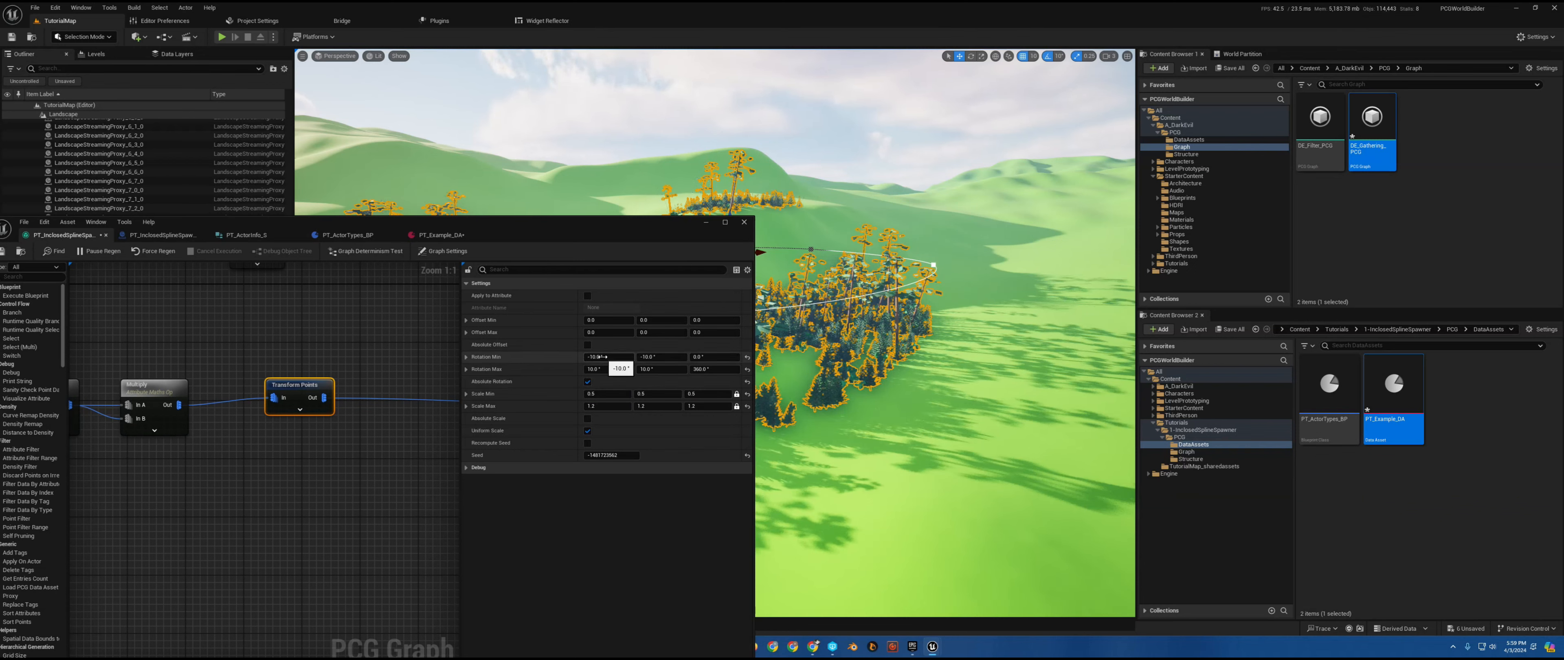
click(748, 357)
click(748, 369)
drag(652, 226, 358, 217)
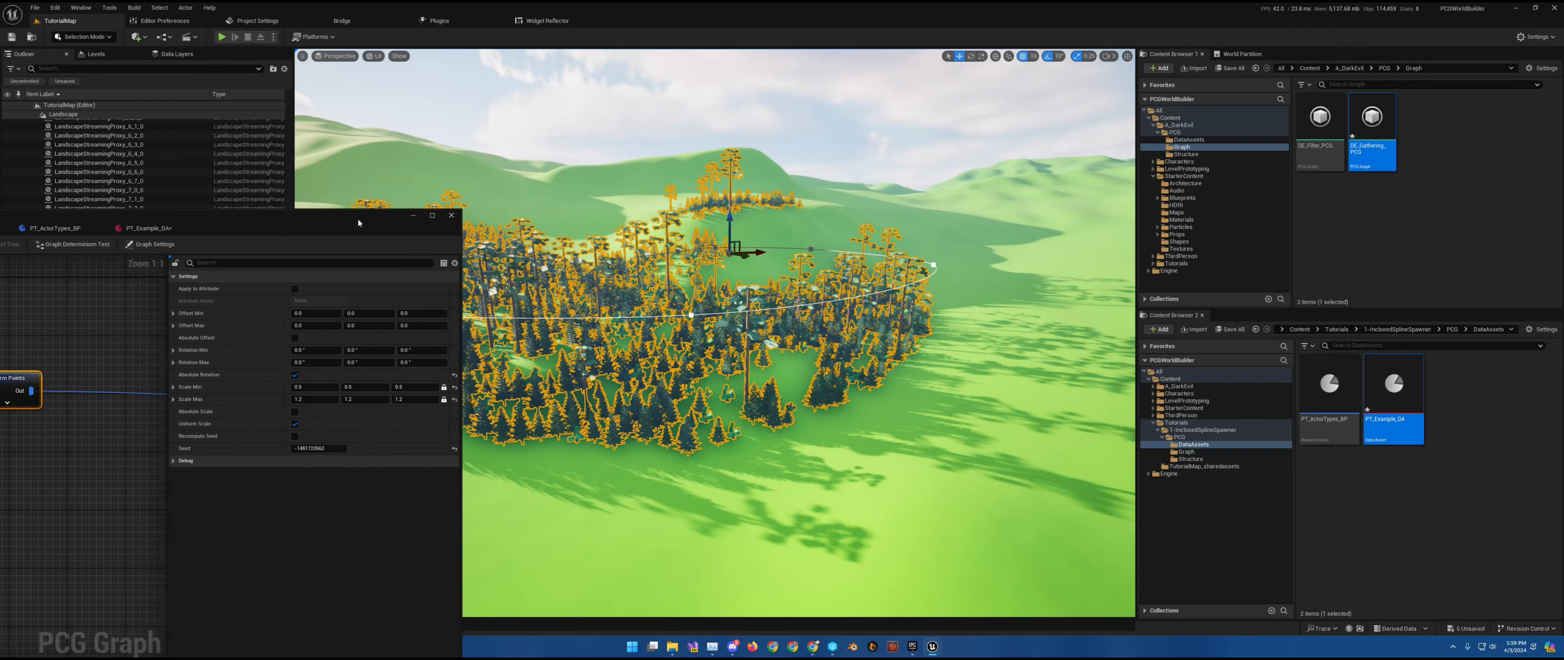
Toggle Absolute Rotation off and on to compare the tree orientation in the viewport, leaving it enabled
click(295, 375)
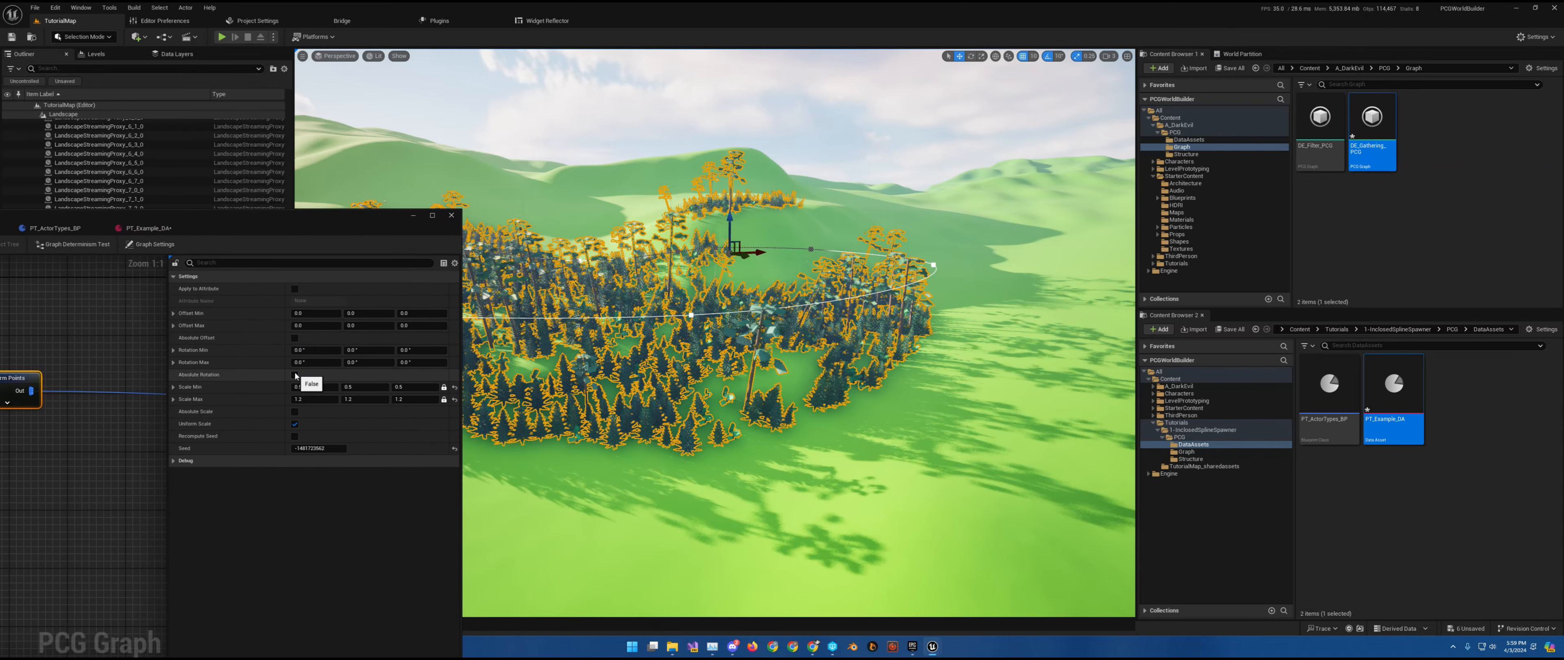
click(295, 375)
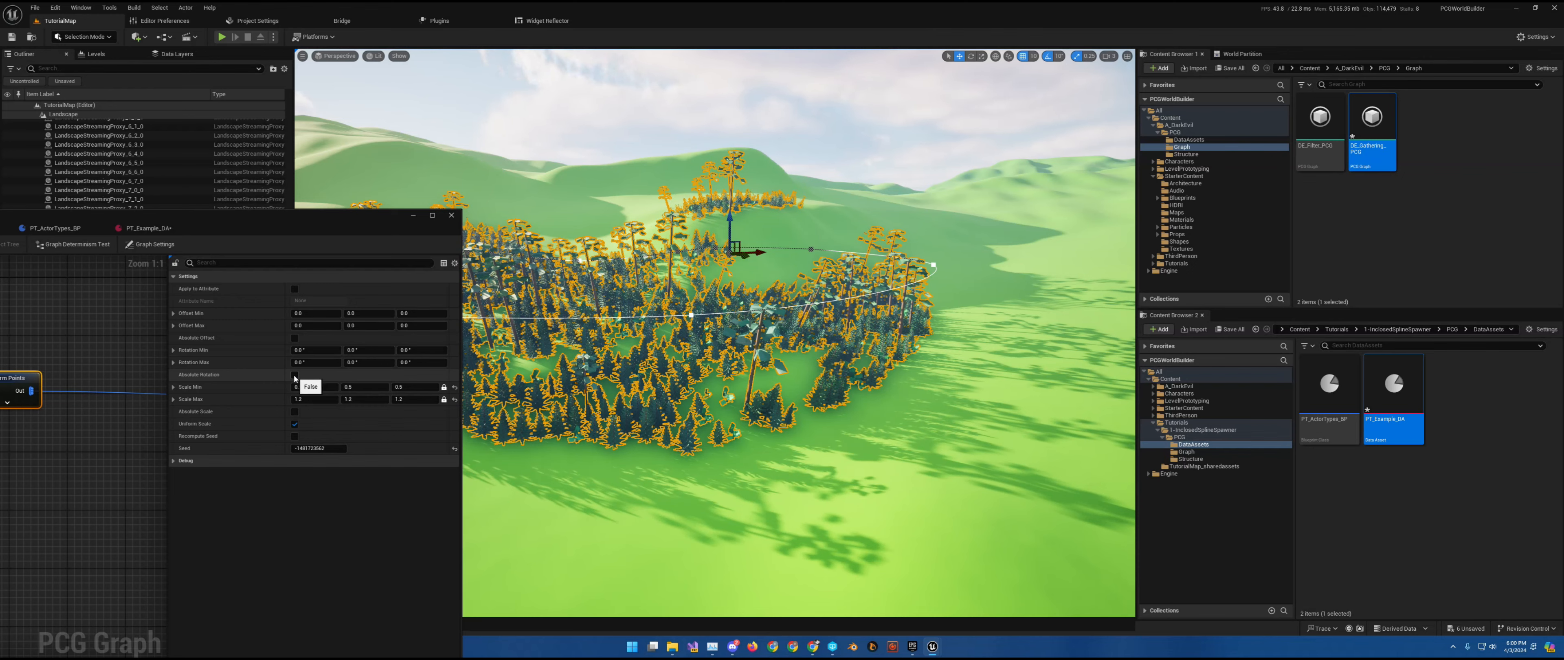
click(295, 375)
Set the Z component of Transform Points' Rotation Max to 360 degrees
click(423, 363)
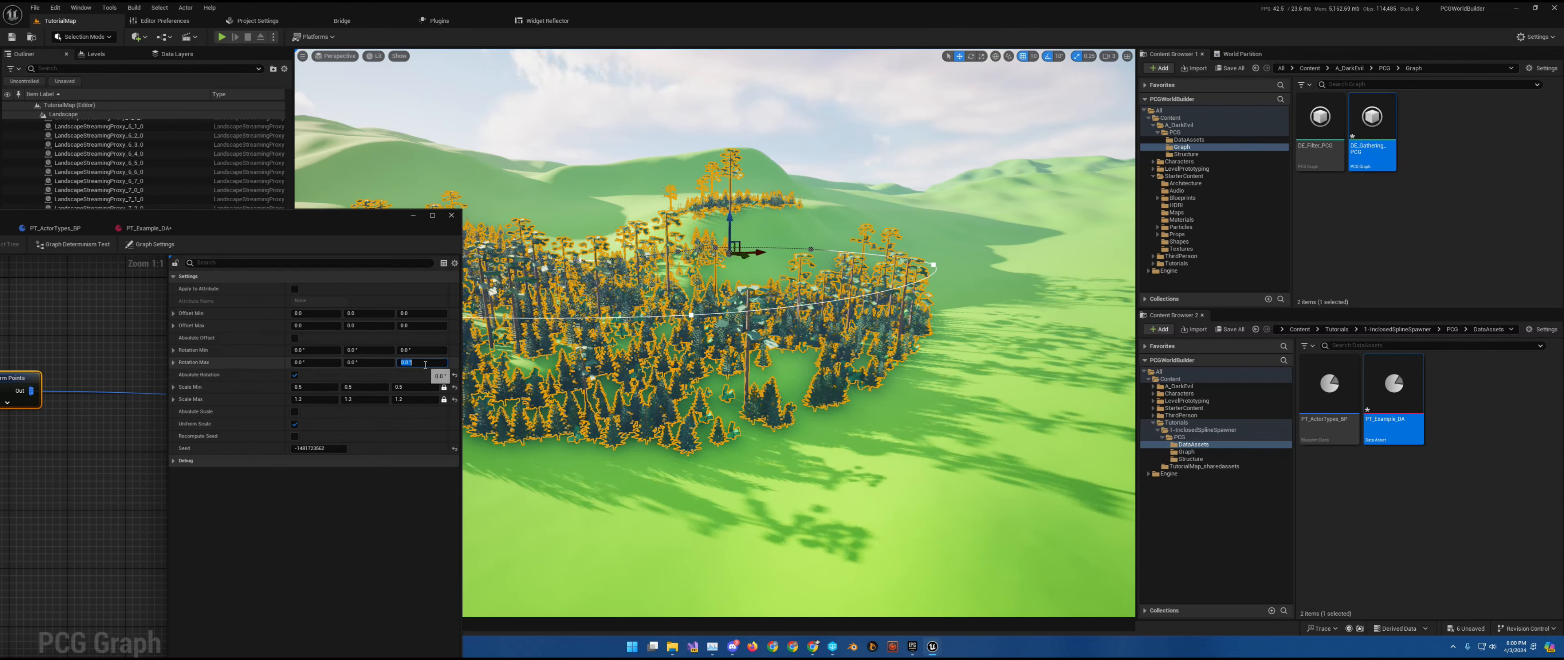
text(360)
key(Return)
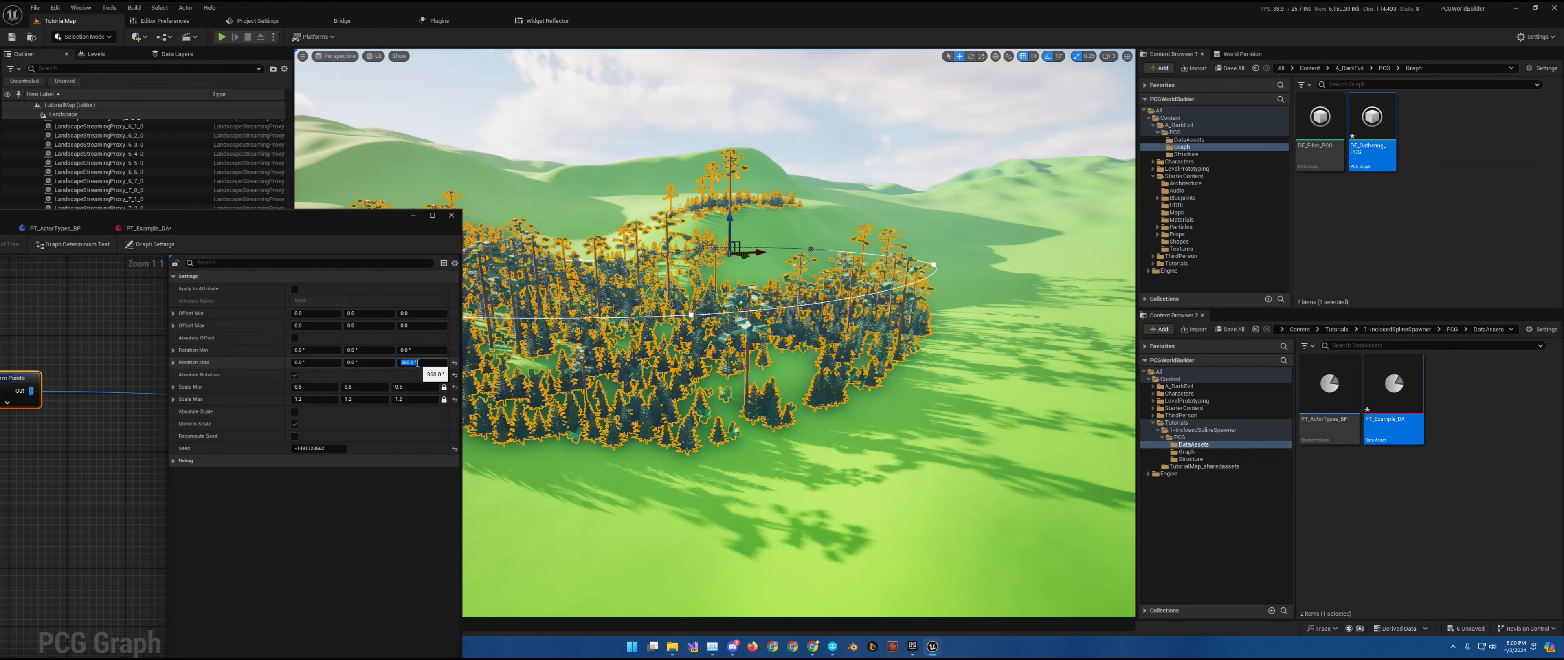
Set Rotation Min X and Y to -5 degrees and Rotation Max X and Y to 5 degrees on Transform Points
click(307, 351)
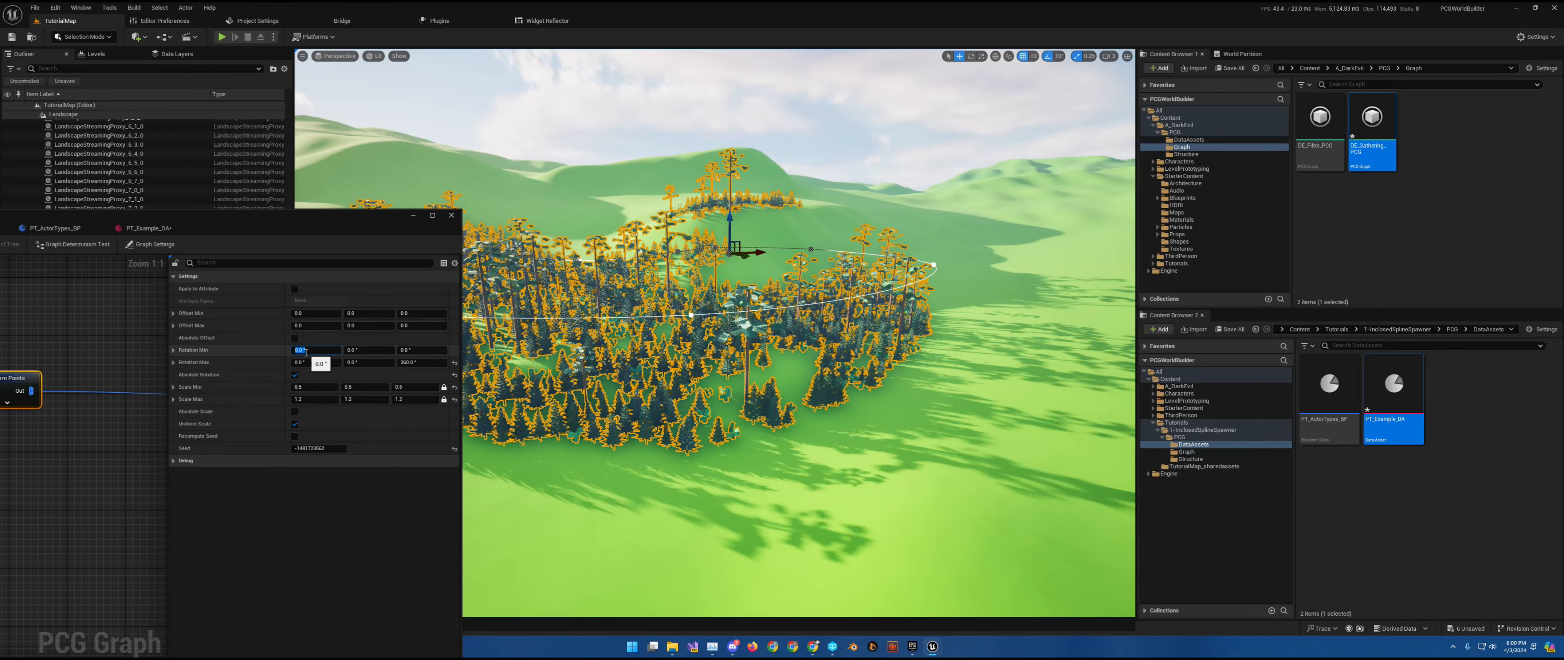
text(-5)
key(Tab)
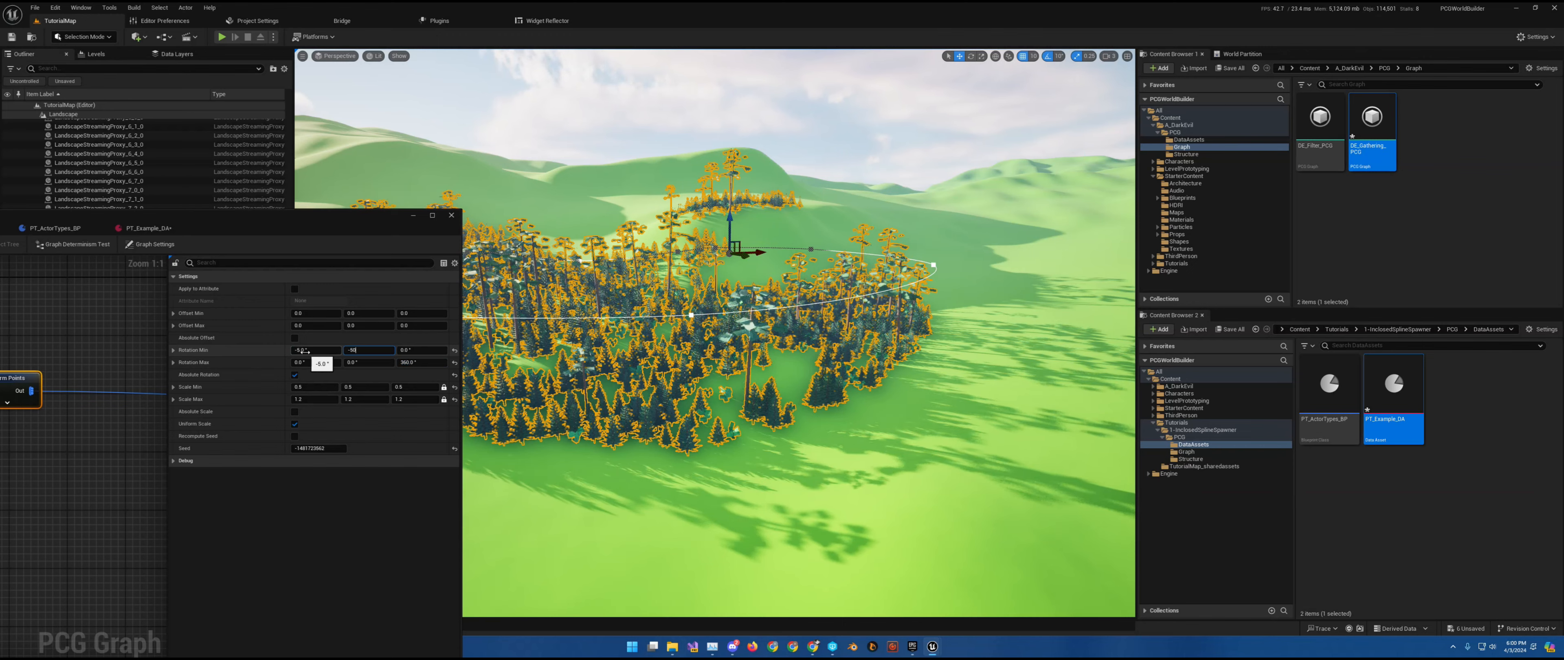
text(-5.0)
key(Return)
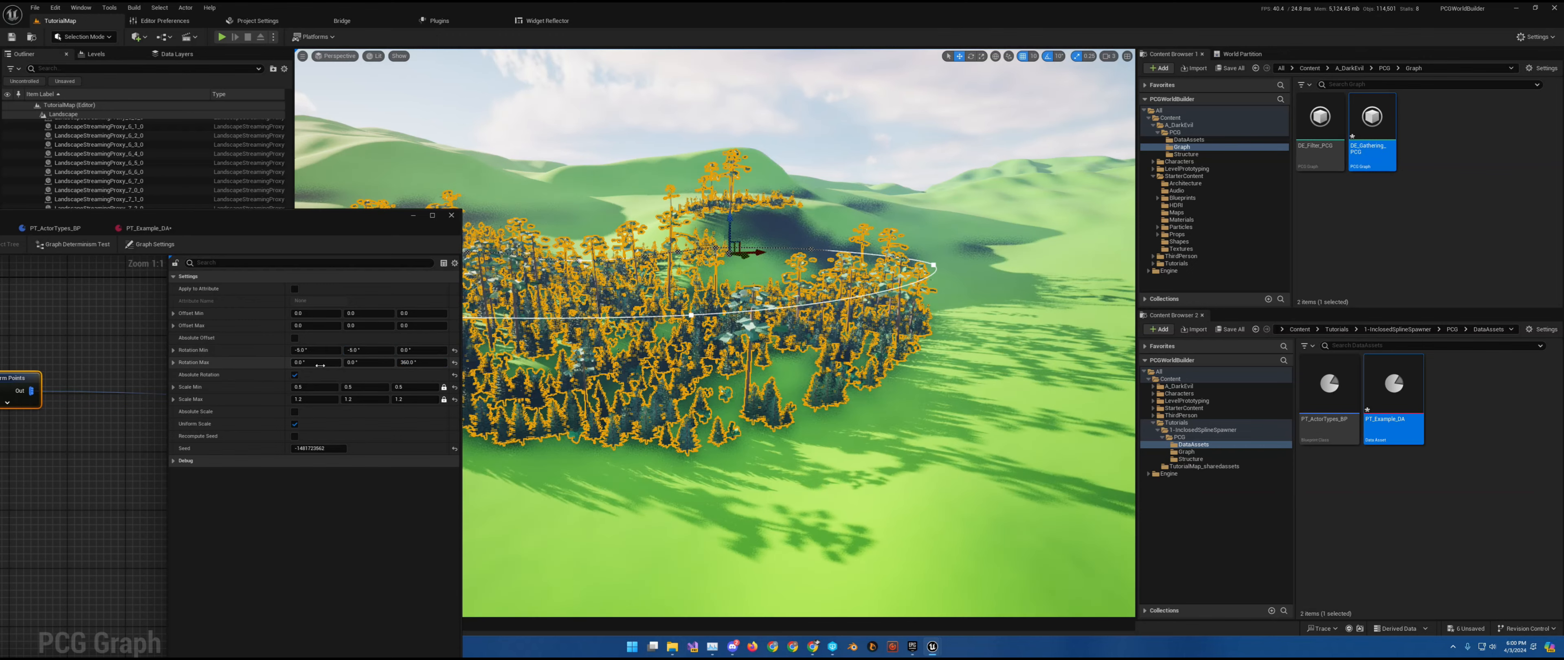
click(319, 363)
text(5)
key(Tab)
text(5)
key(Tab)
Move the graph window clear of the viewport and inspect the trees' rotation and slight tilt up close
drag(275, 223, 1018, 390)
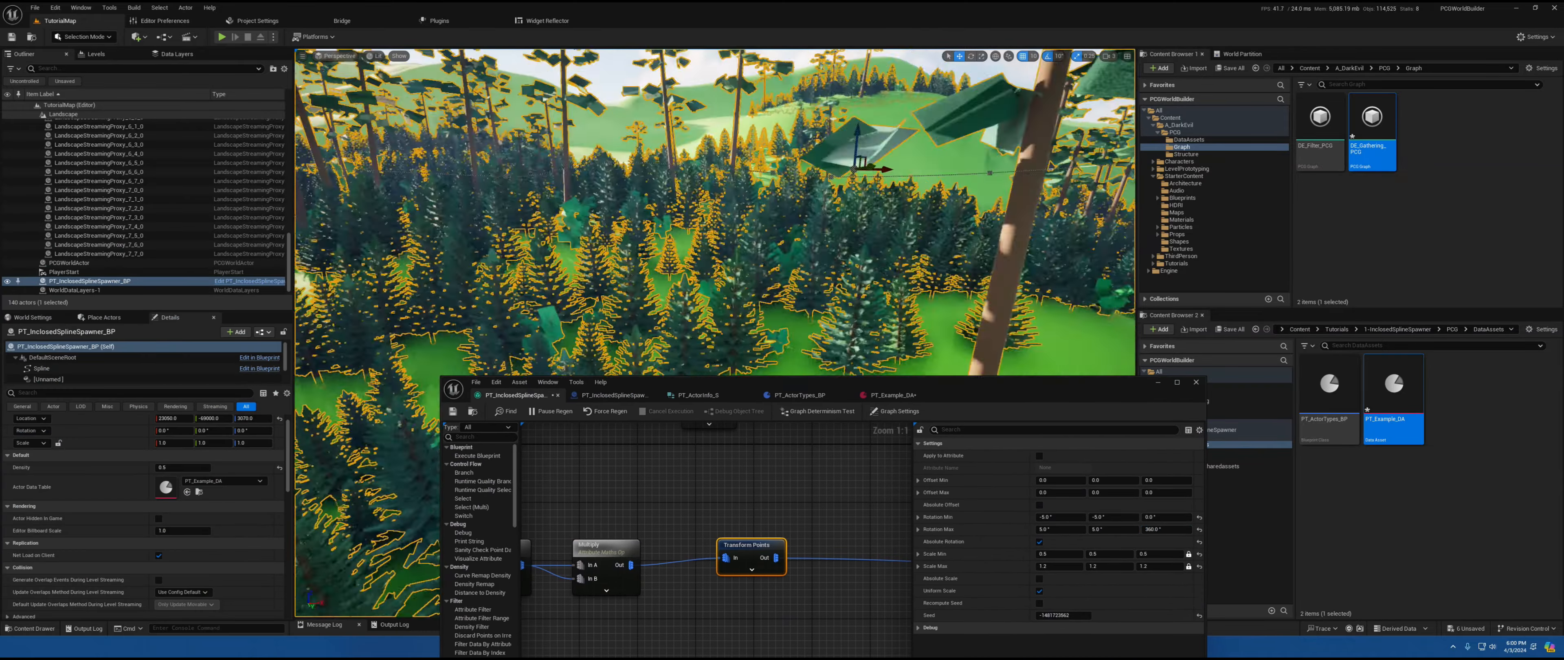
key(s)
right_drag(817, 261, 809, 249)
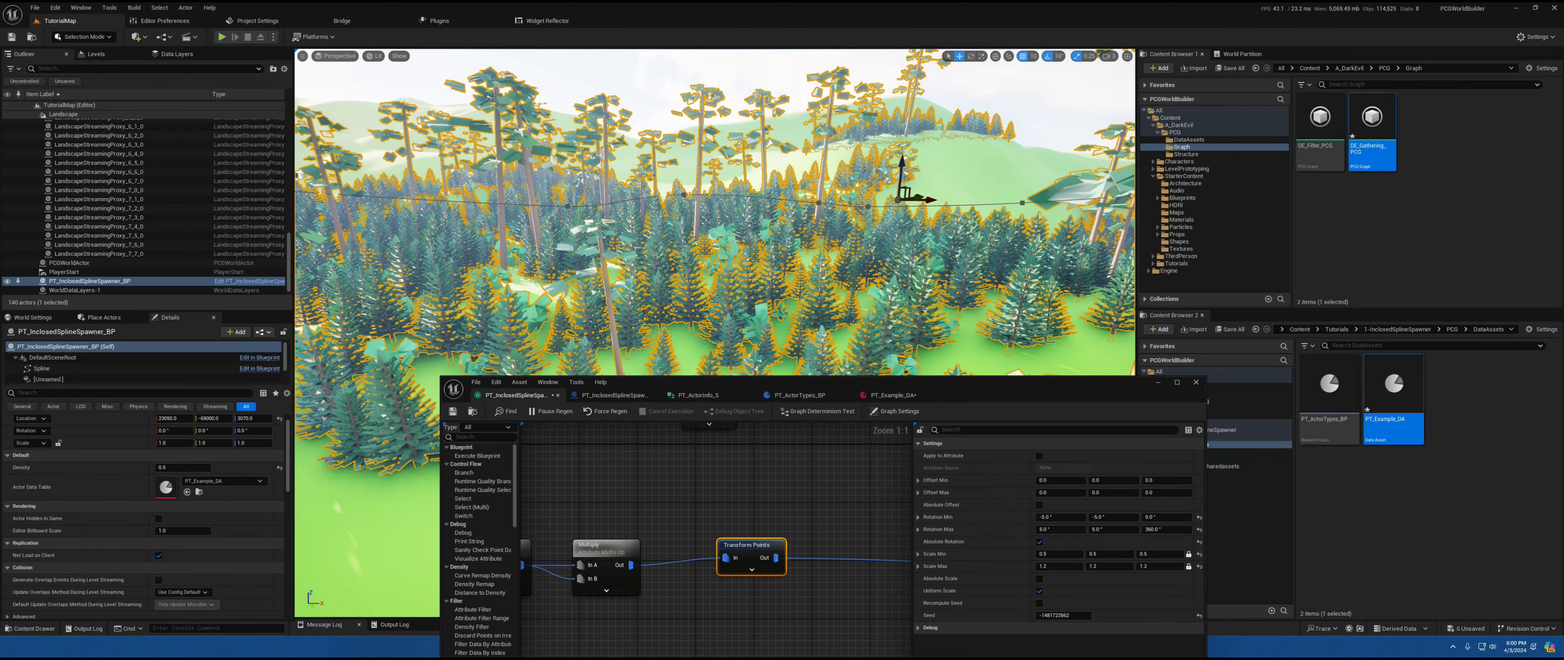
Bring the PCG graph back into full view and expand the Transform Points node to expose its override pins
drag(886, 383, 909, 143)
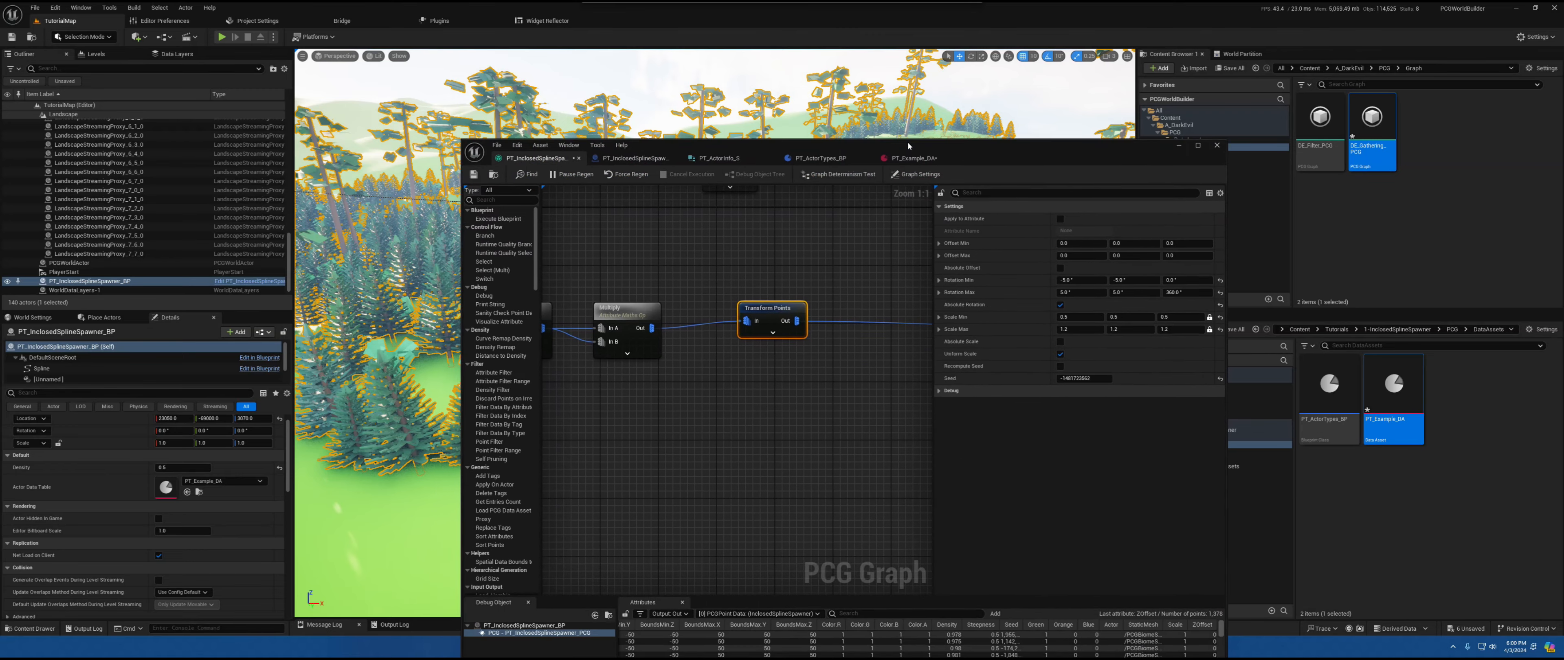
click(774, 329)
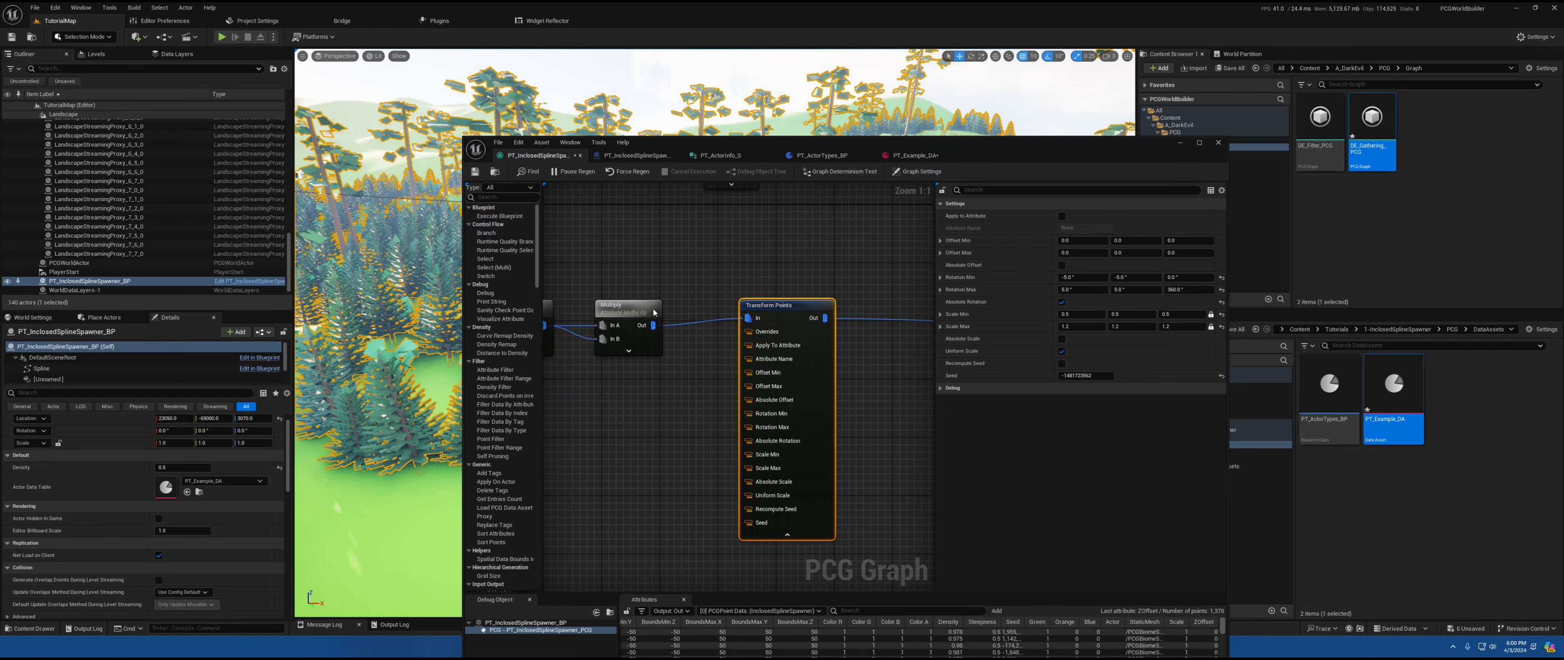
right_drag(661, 302, 617, 241)
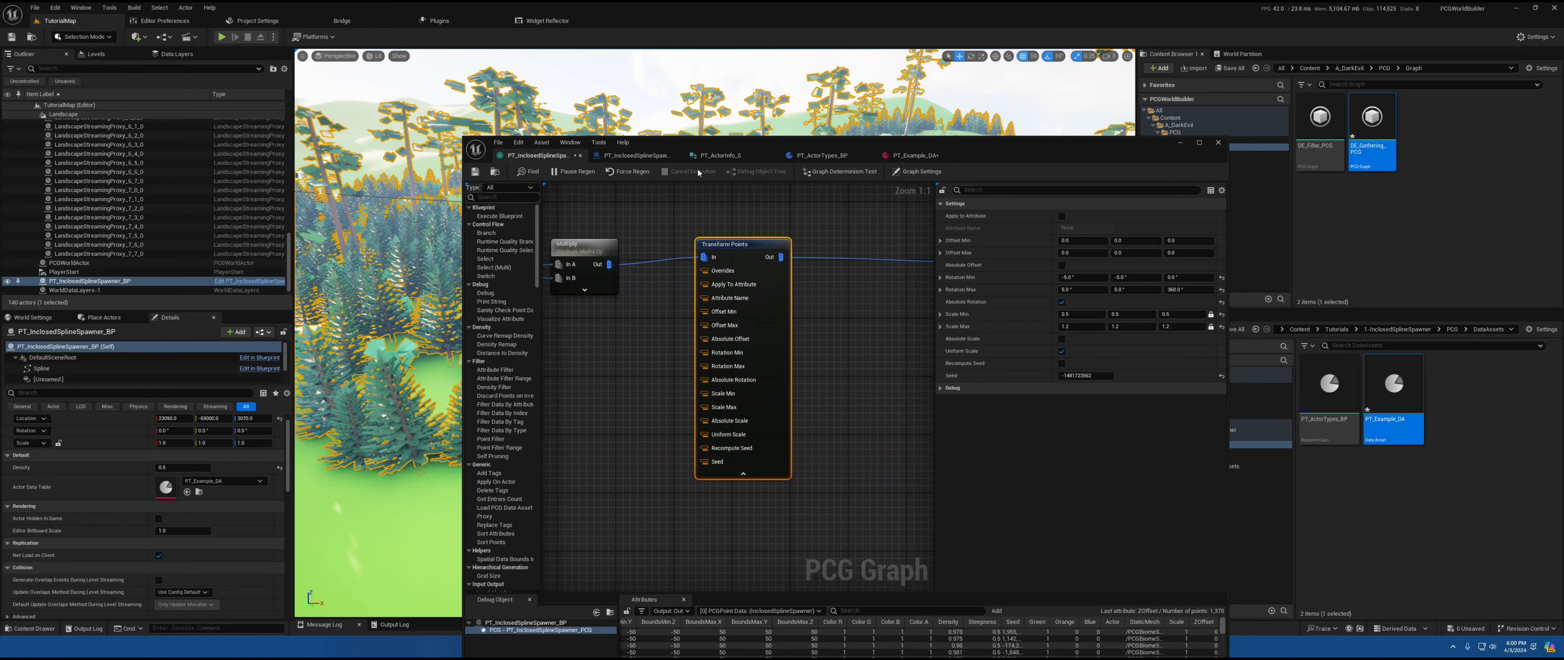
Add a Float variable named MinScale to the PT_InclosedSplineSpawner_BP blueprint
click(645, 156)
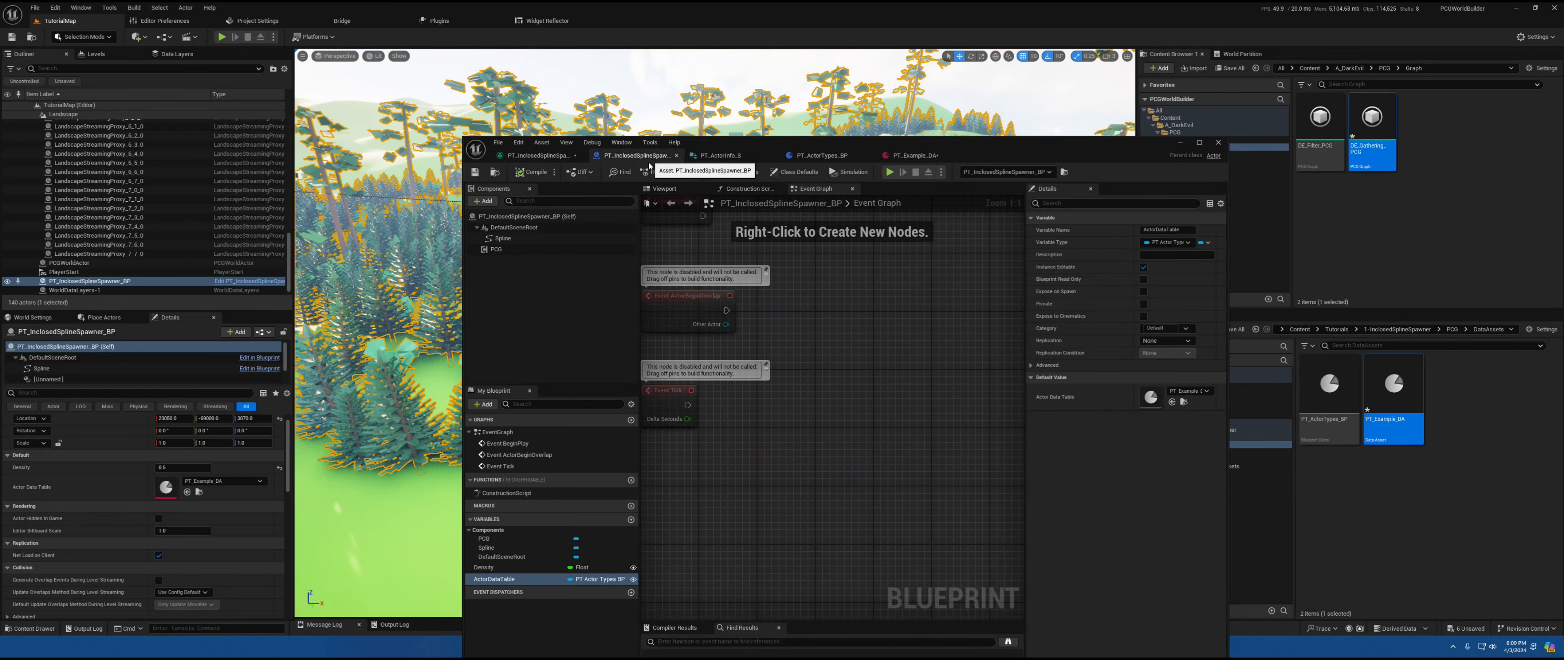
drag(793, 146, 796, 92)
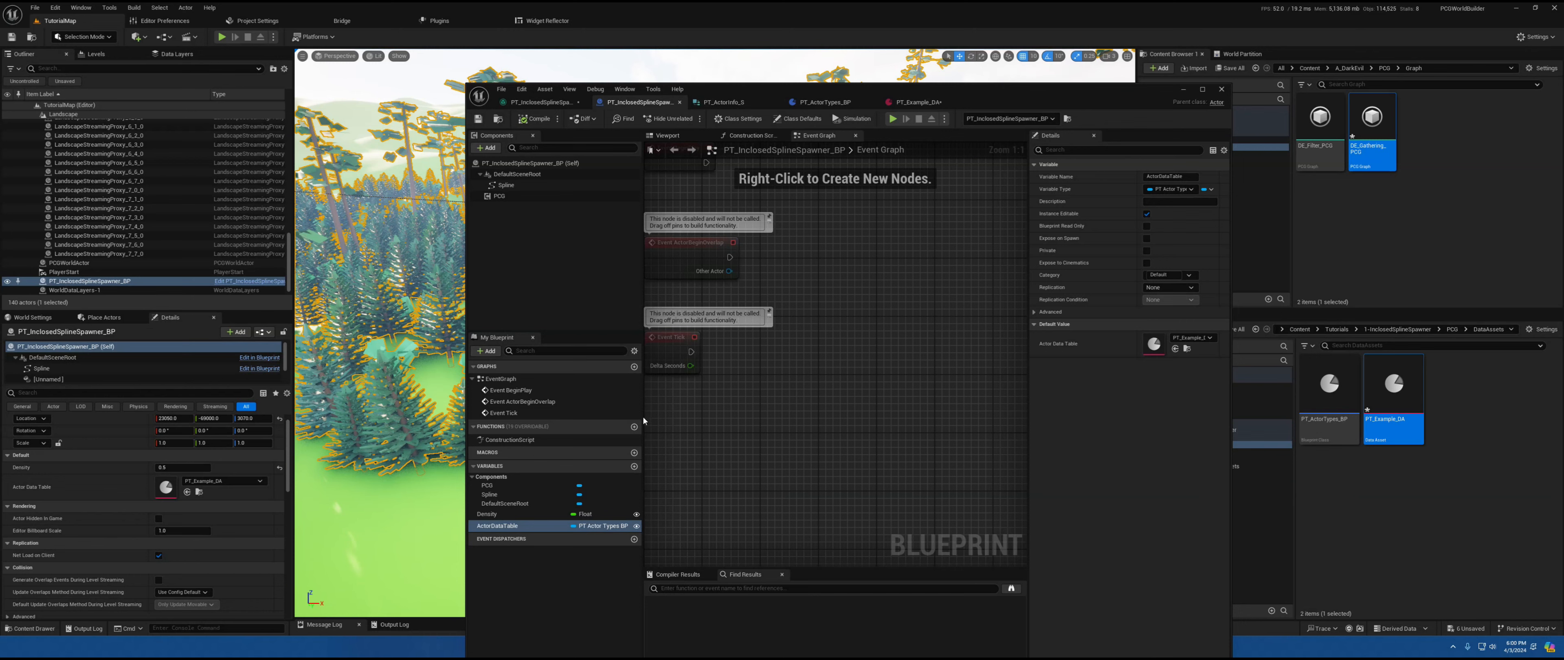
click(635, 466)
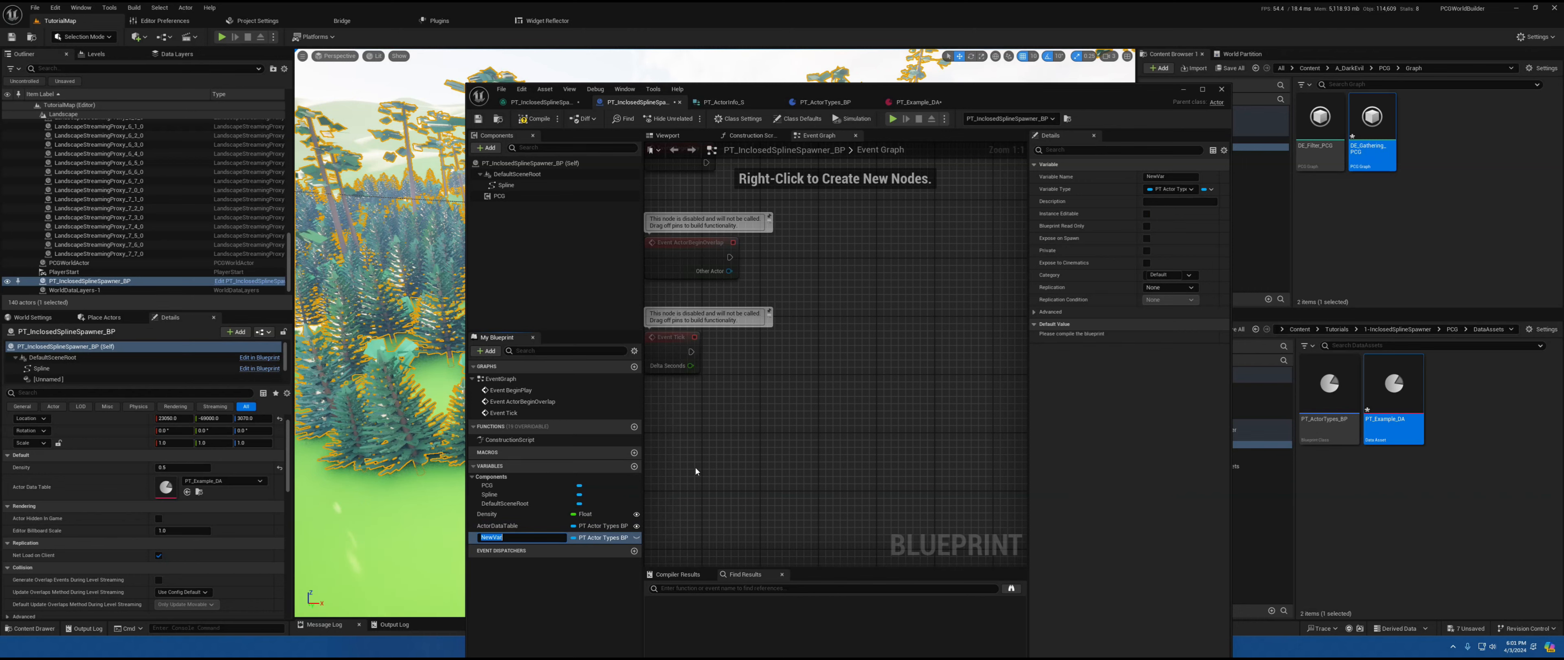
text(Ma)
key(BackSpace)
key(Return)
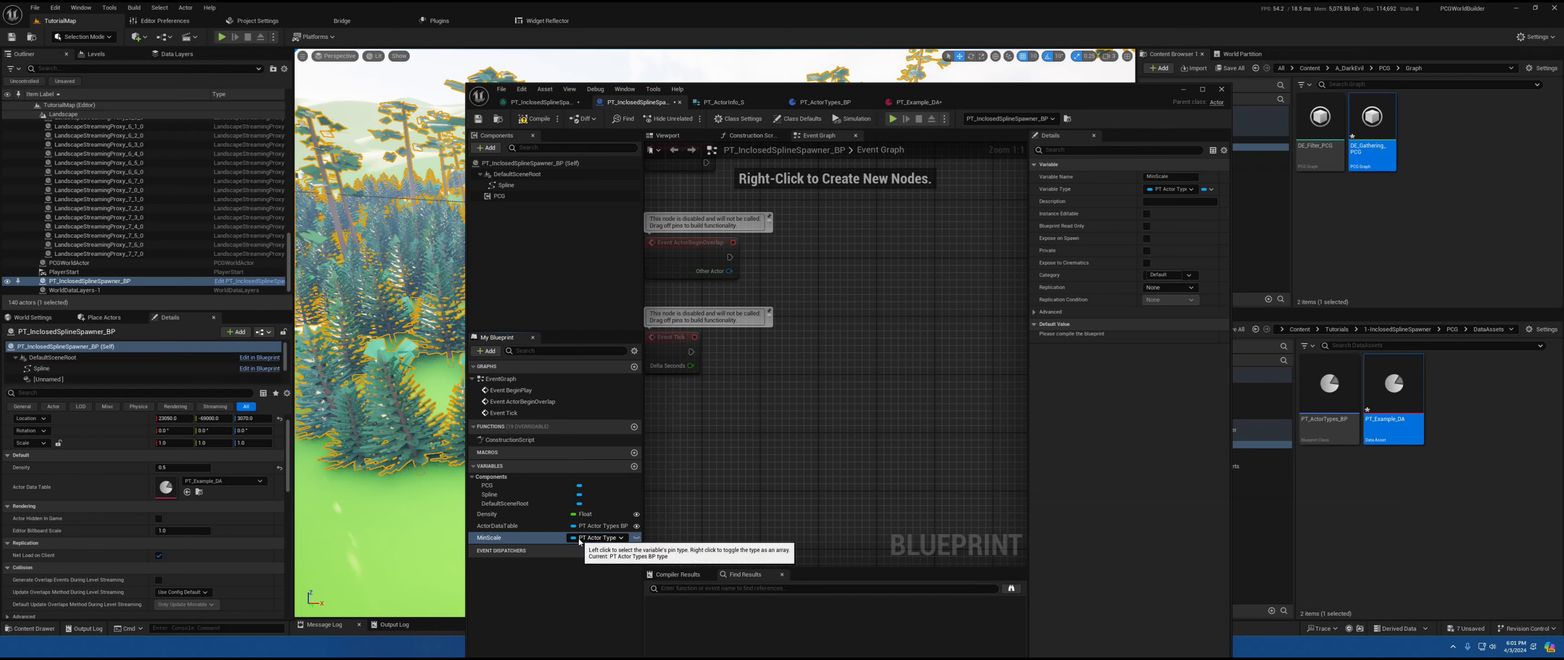
click(598, 537)
click(598, 356)
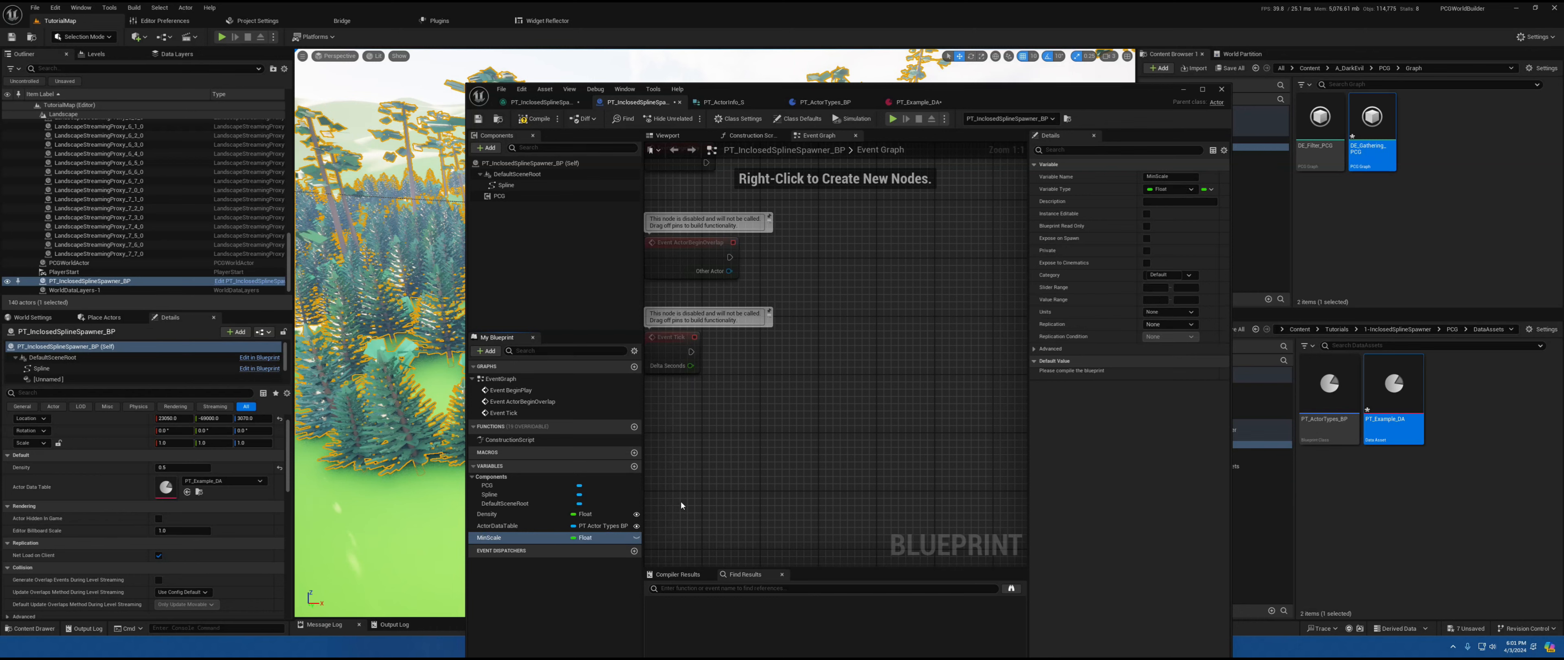
Make MinScale instance editable and compile the blueprint, then open the variable's default value for editing
click(636, 538)
click(535, 118)
click(1166, 373)
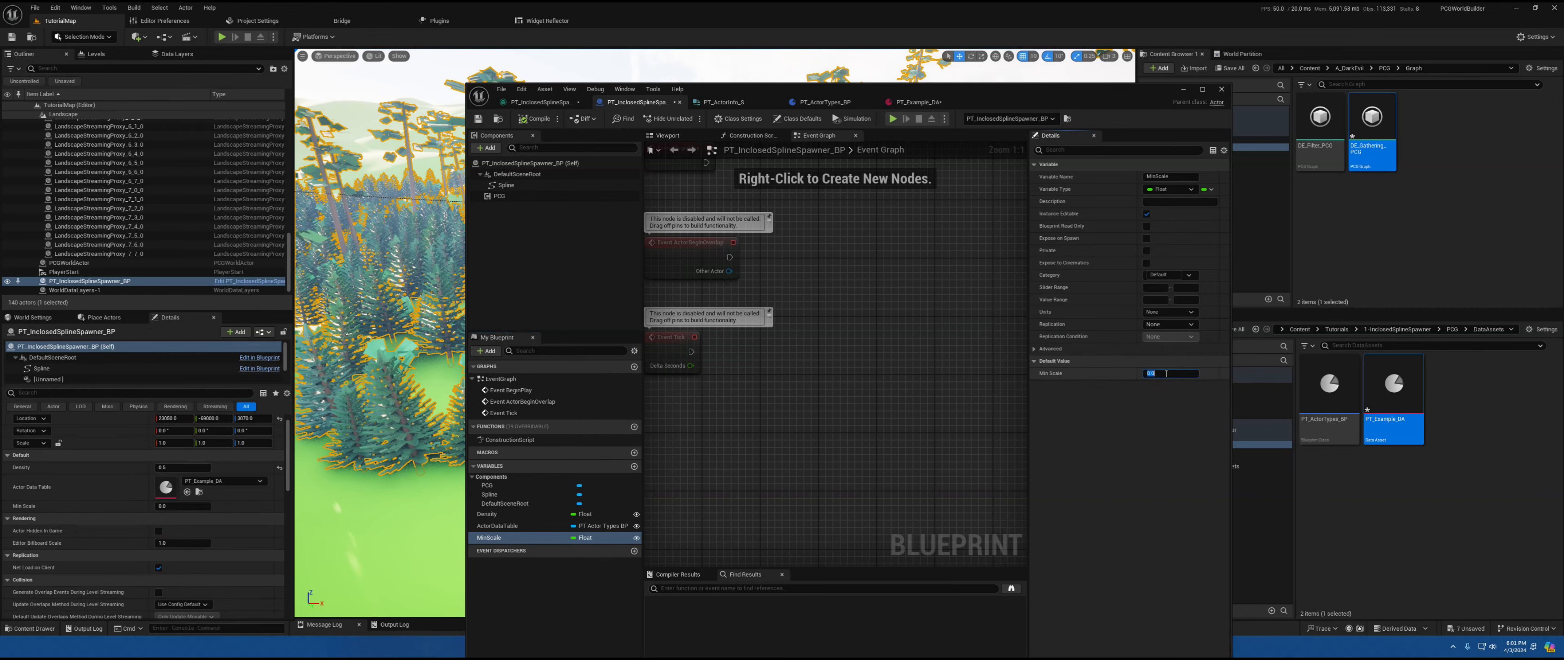